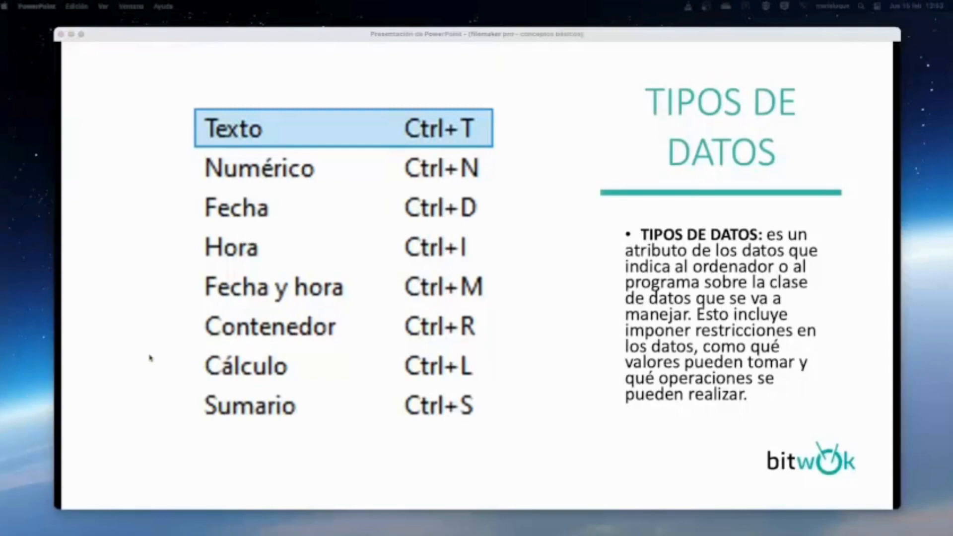
# Leave the PowerPoint slides and open the Contactos layout for editing in FileMaker Pro
pyautogui.click(71, 35)
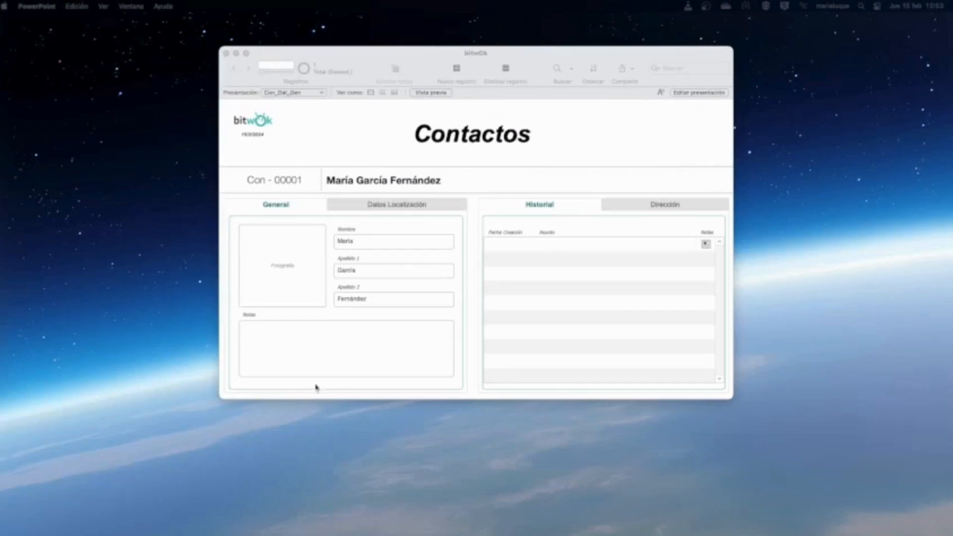
pyautogui.click(680, 94)
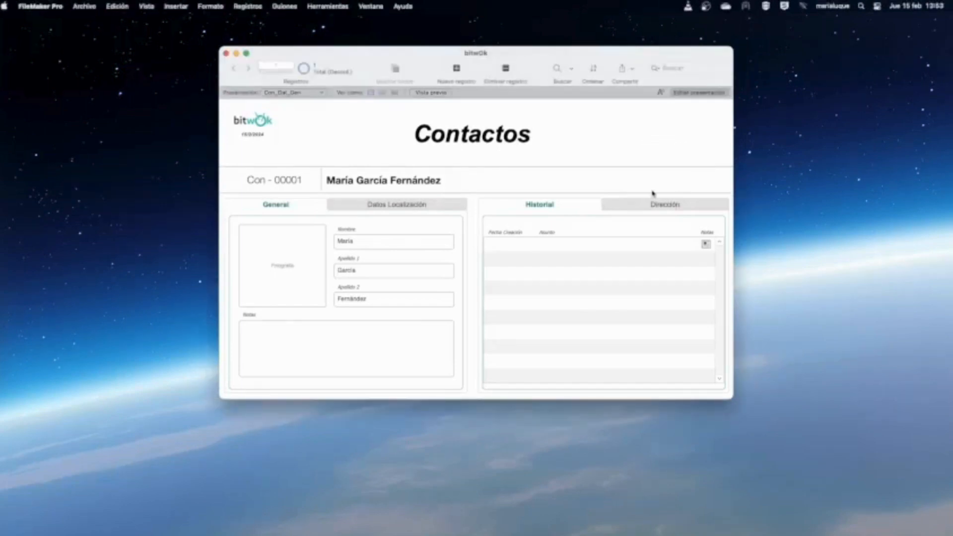
pyautogui.press('super+l')
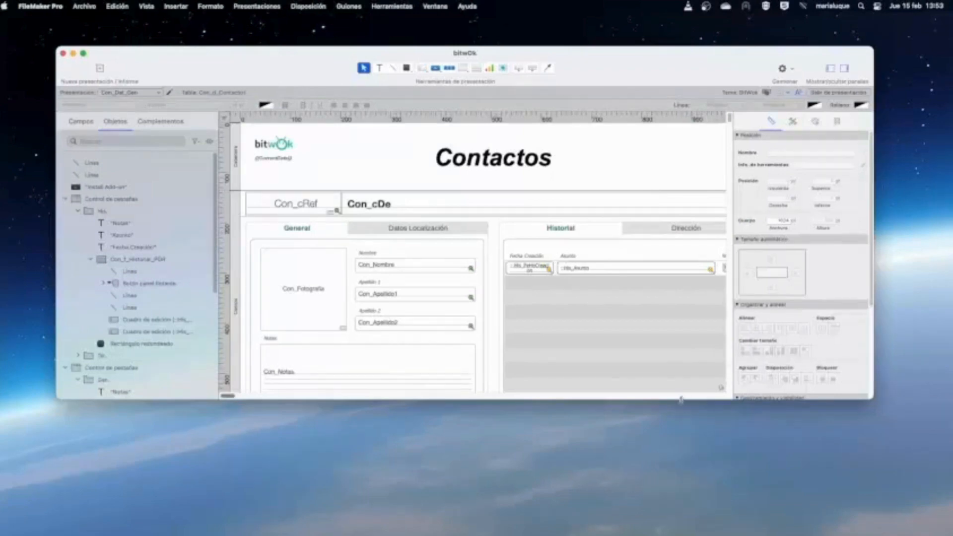
# Reposition and enlarge the layout window until the full width and height of the Contactos layout fit
pyautogui.moveTo(681, 404); pyautogui.dragTo(681, 497)
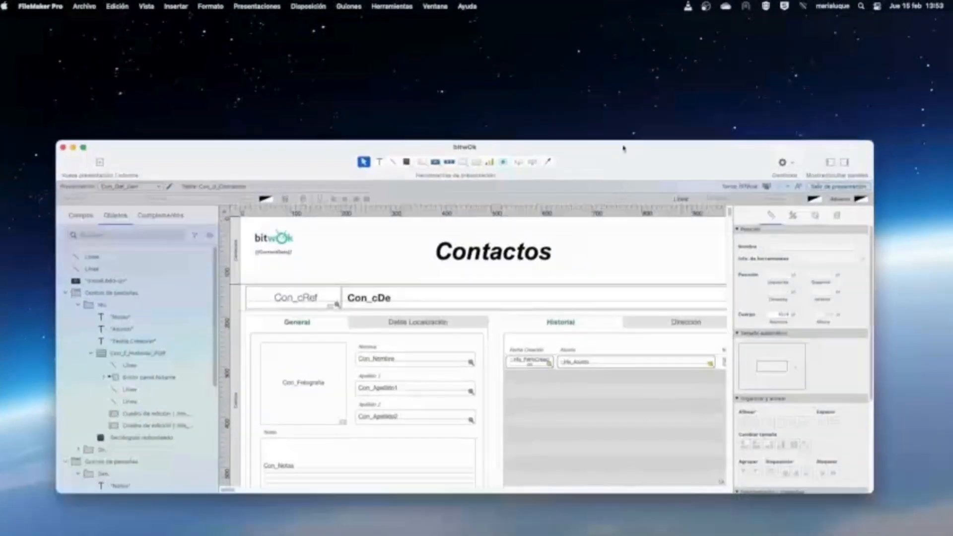
pyautogui.moveTo(624, 147); pyautogui.dragTo(623, 33)
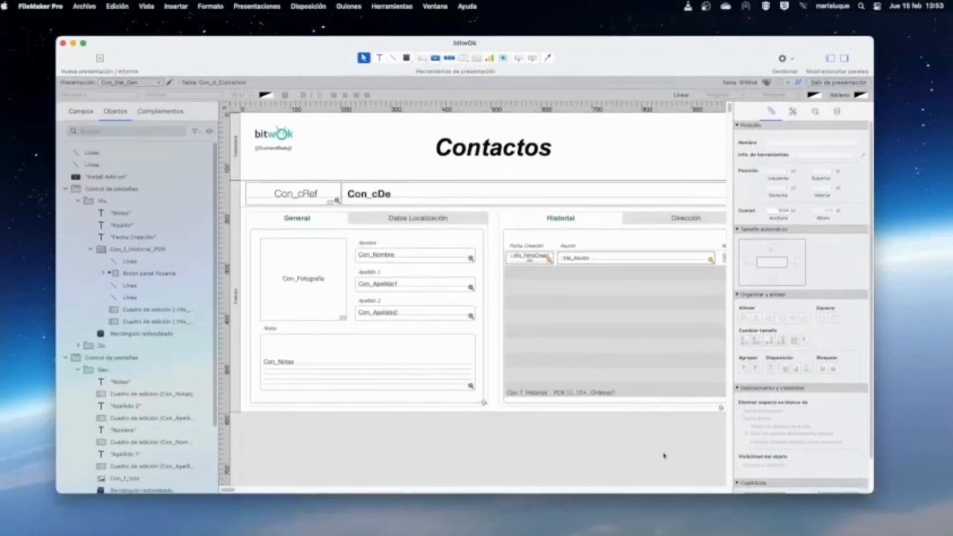
pyautogui.moveTo(874, 412); pyautogui.dragTo(901, 422)
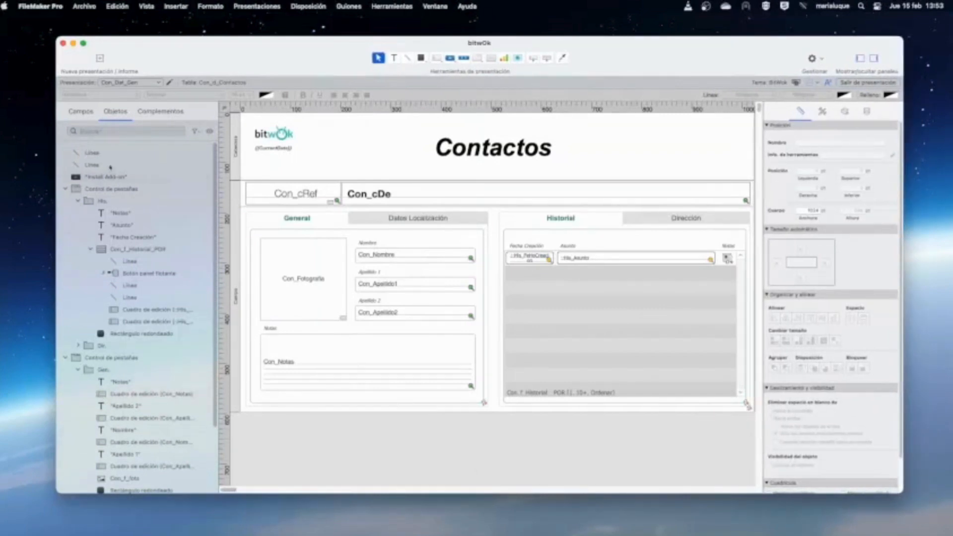
# Look through the layout's fields list, objects list and add-ons list, ending on the objects list
pyautogui.click(72, 111)
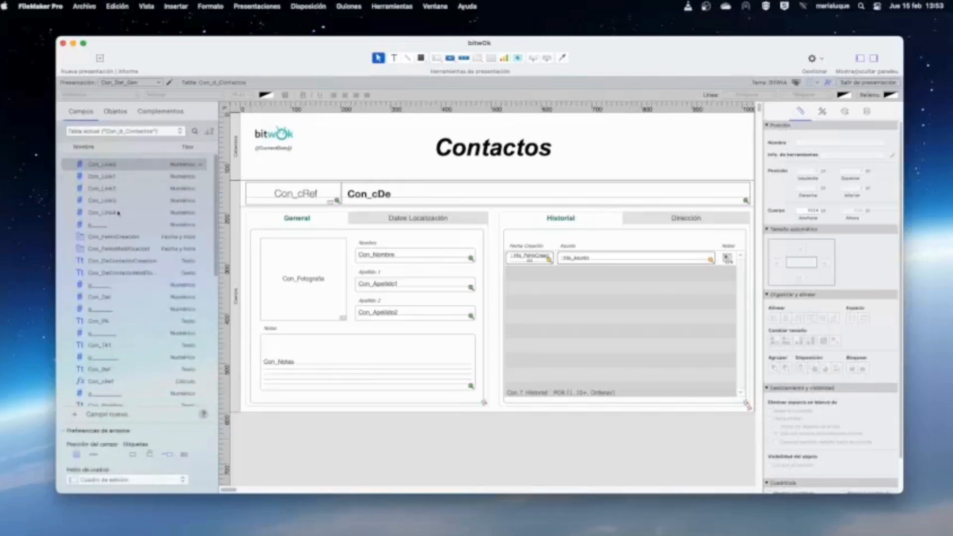
pyautogui.click(116, 112)
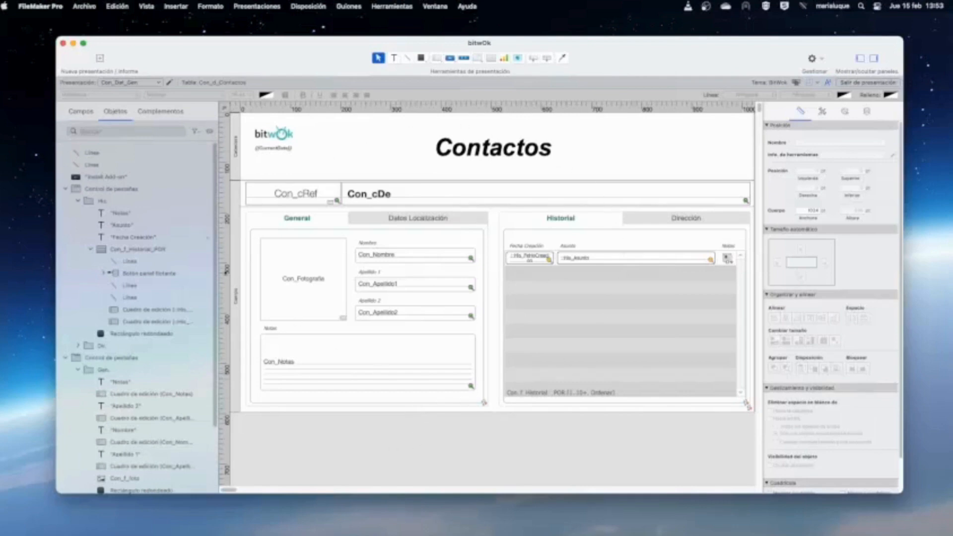
pyautogui.click(165, 113)
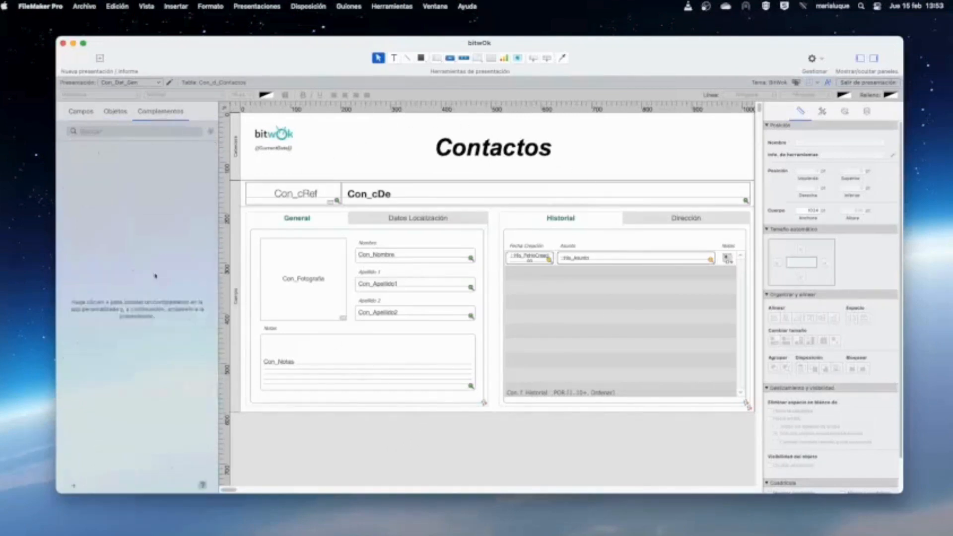
pyautogui.click(85, 112)
pyautogui.click(116, 112)
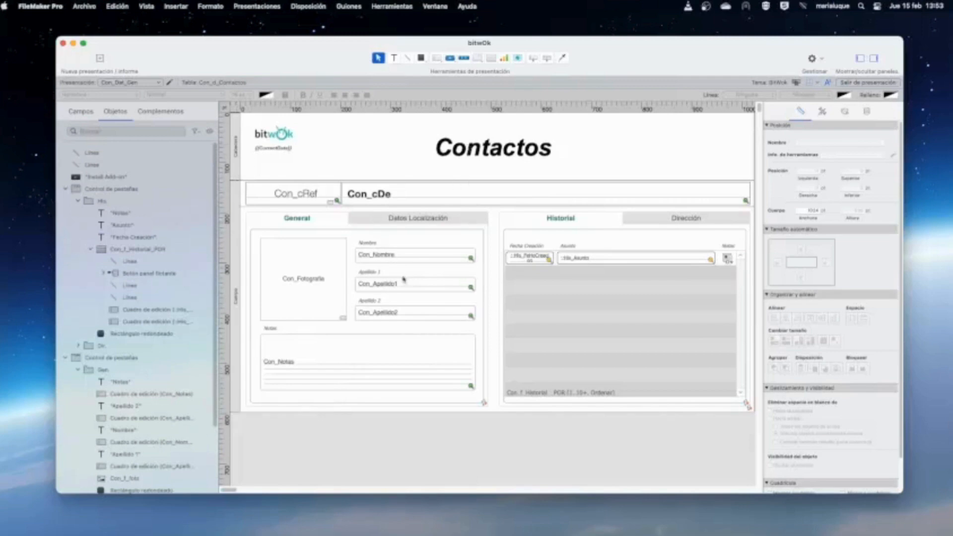
# Inspect the layout's objects: photo, name, surname and notes fields, General tab, header fields, Contactos title, Nombre label and Historial portal
pyautogui.click(306, 269)
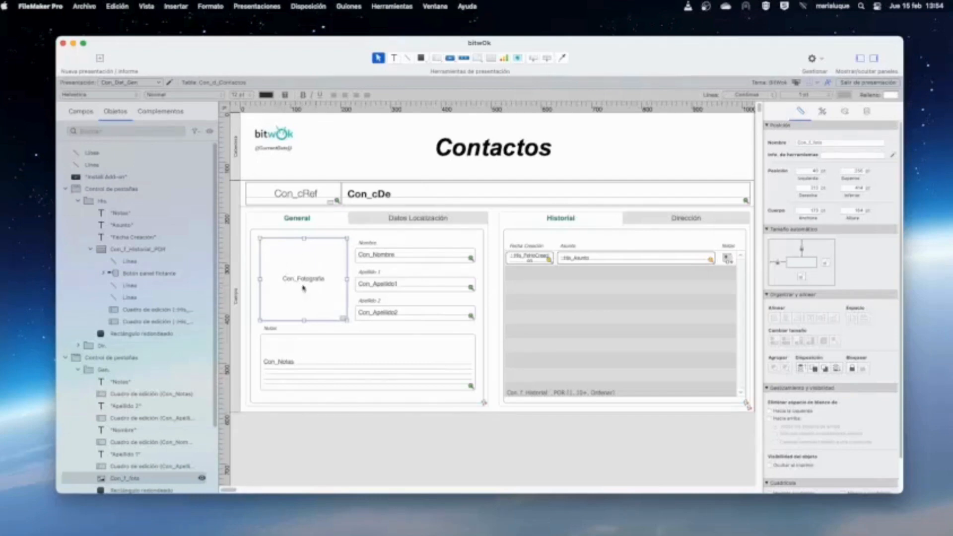
pyautogui.click(416, 258)
pyautogui.click(409, 287)
pyautogui.click(403, 316)
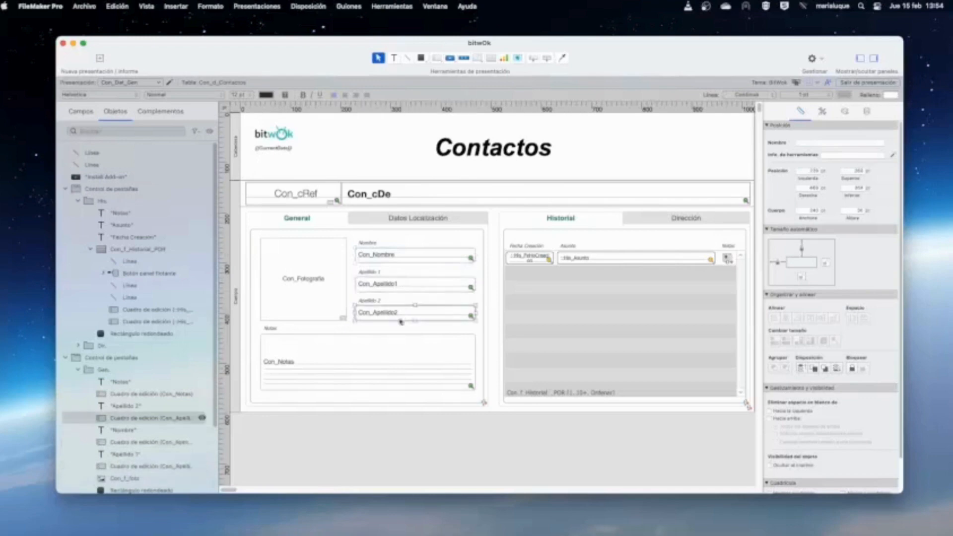
pyautogui.click(391, 366)
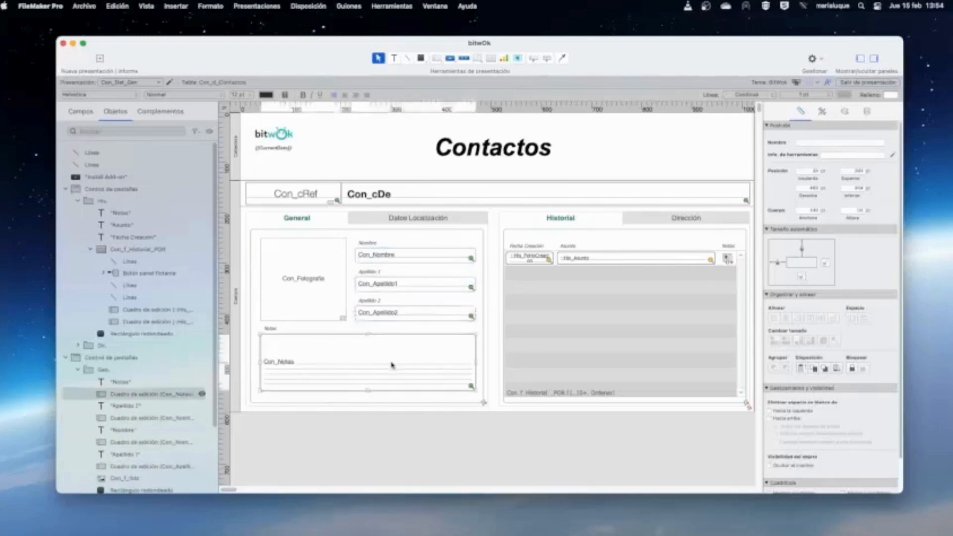
pyautogui.click(323, 222)
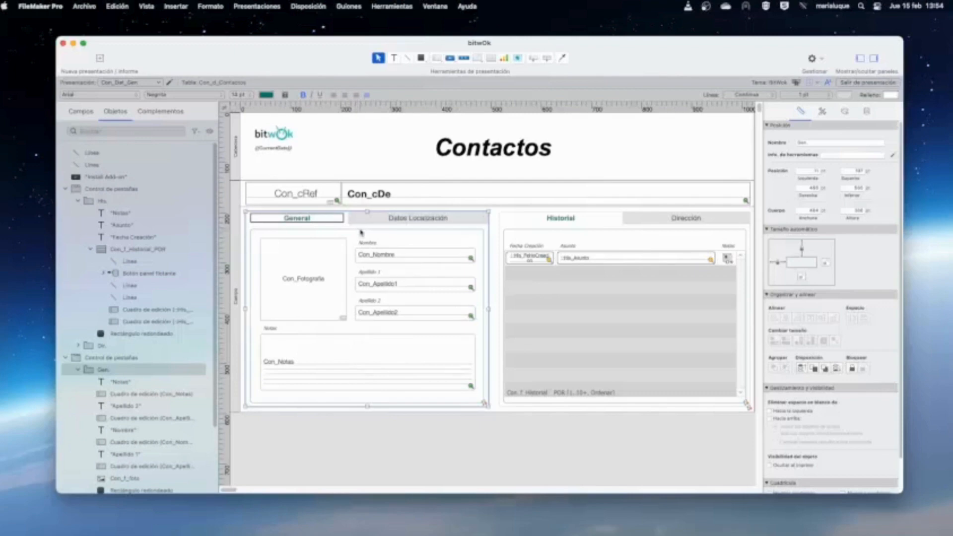
pyautogui.click(362, 199)
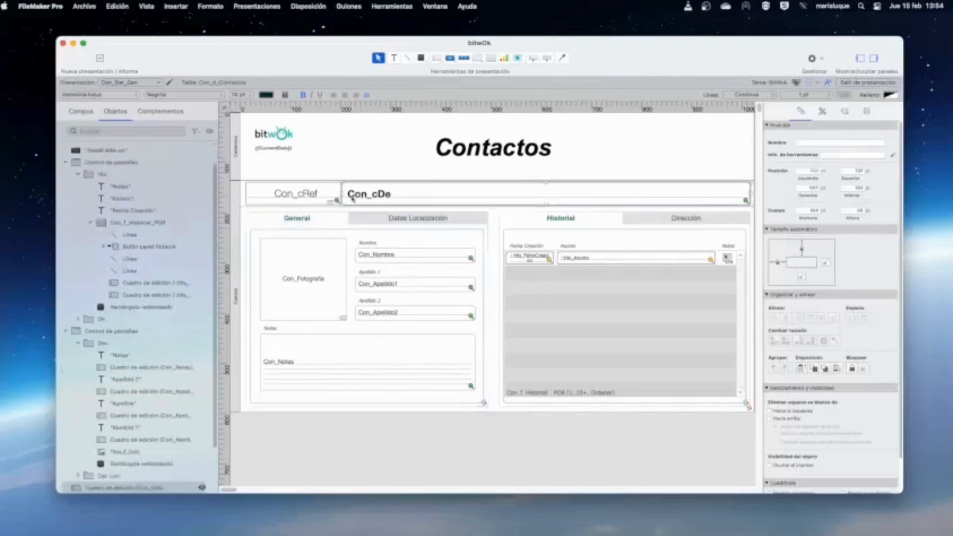
pyautogui.click(300, 195)
pyautogui.click(478, 155)
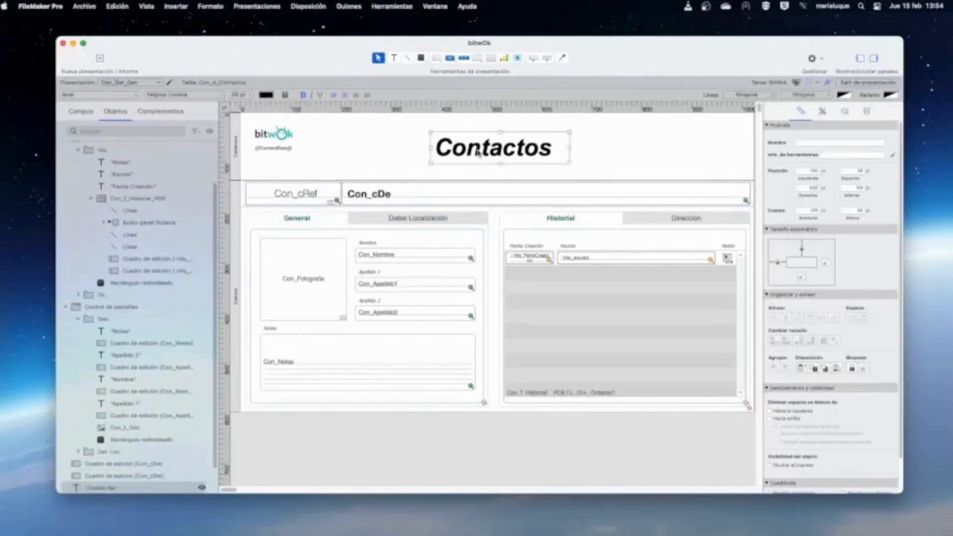
pyautogui.click(366, 246)
pyautogui.click(597, 301)
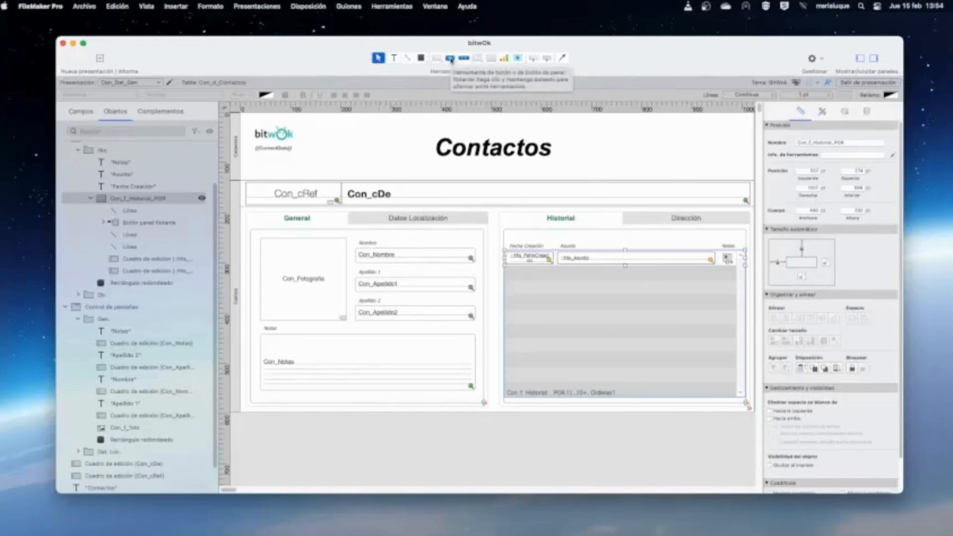
# Draw an unlabelled button with no action in the header between the bitwok logo and the Contactos title
pyautogui.click(451, 59)
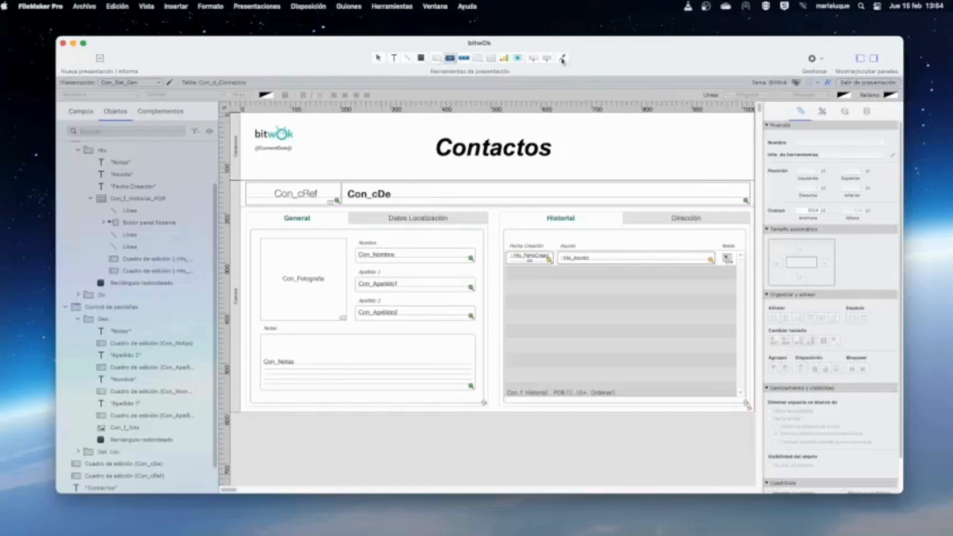
pyautogui.moveTo(316, 125); pyautogui.dragTo(383, 149)
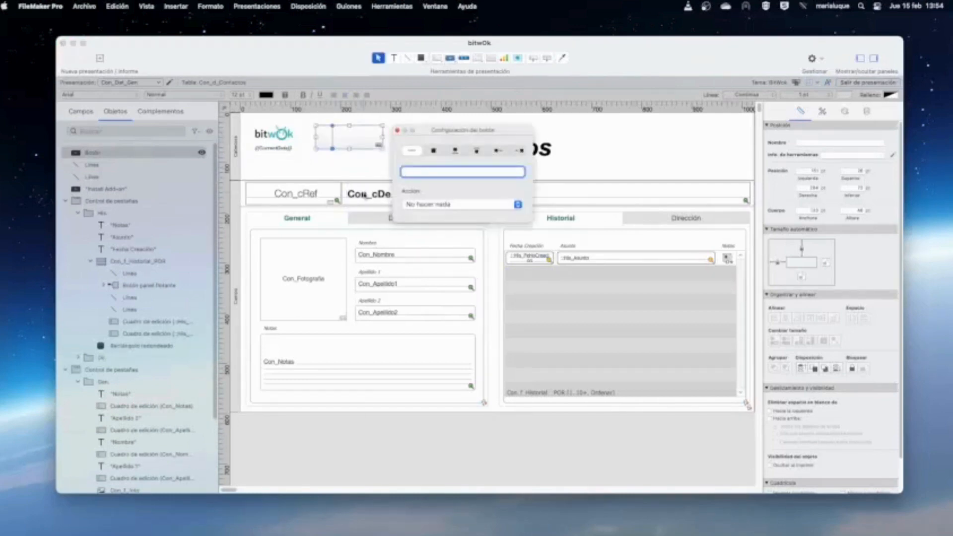
pyautogui.click(344, 135)
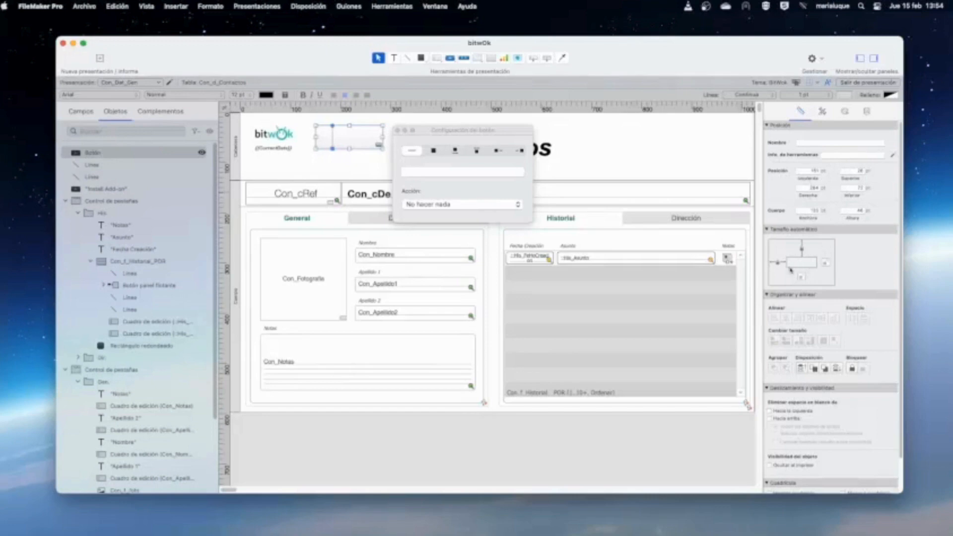
# Toggle the header button's top anchor off and back on, and delete the button
pyautogui.click(803, 249)
pyautogui.click(802, 249)
pyautogui.rightClick(367, 134)
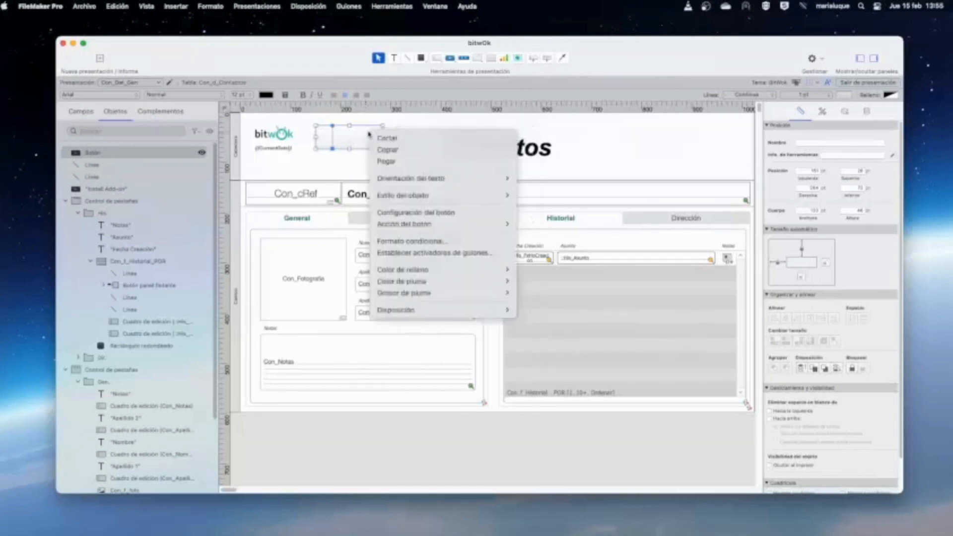
pyautogui.click(348, 139)
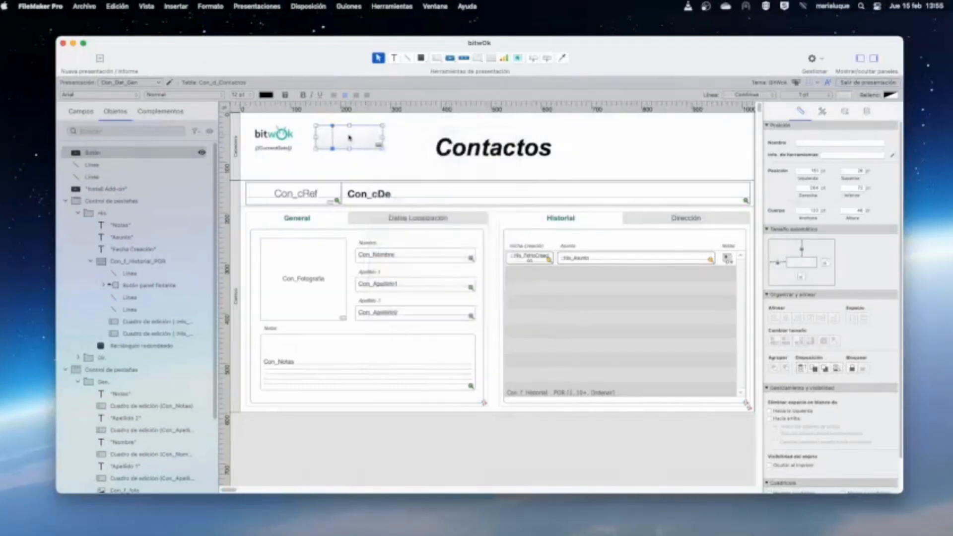
pyautogui.press('Delete')
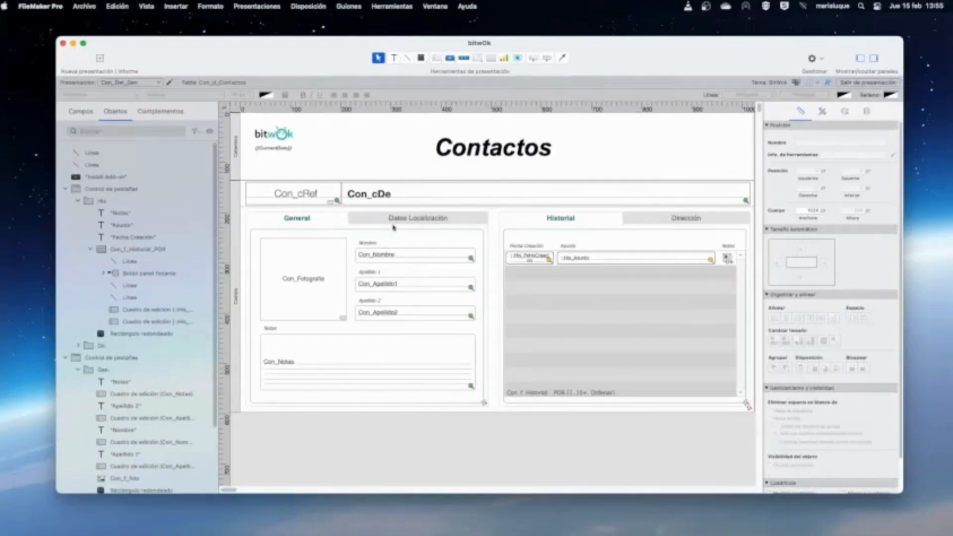
# Anchor the Historial portal to the bottom and right edges as well, and its Asunto field to the right edge
pyautogui.click(600, 311)
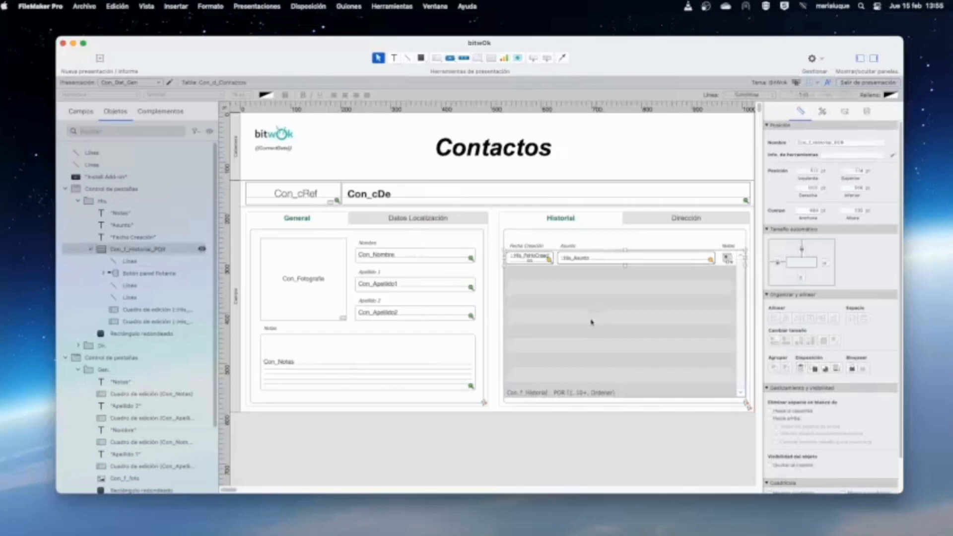
pyautogui.click(802, 277)
pyautogui.click(825, 262)
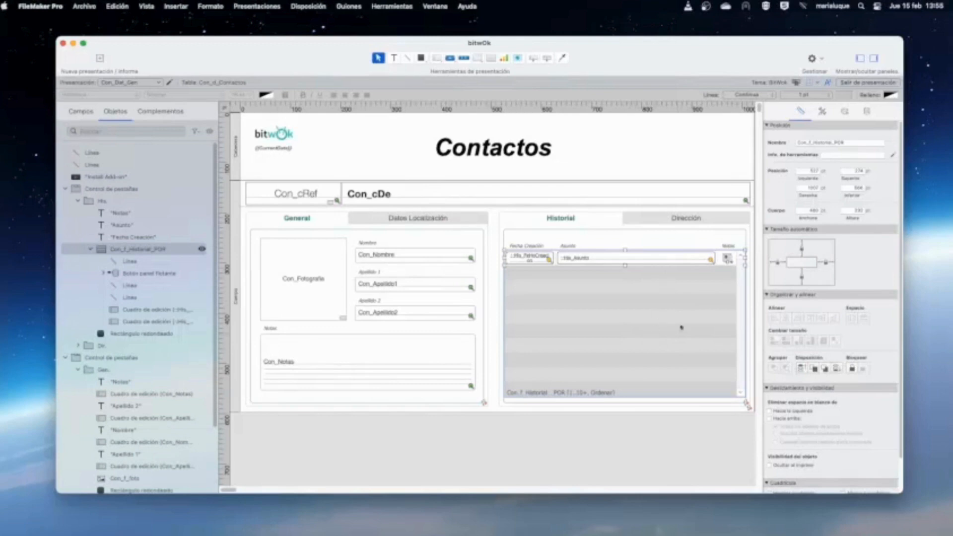
pyautogui.click(658, 262)
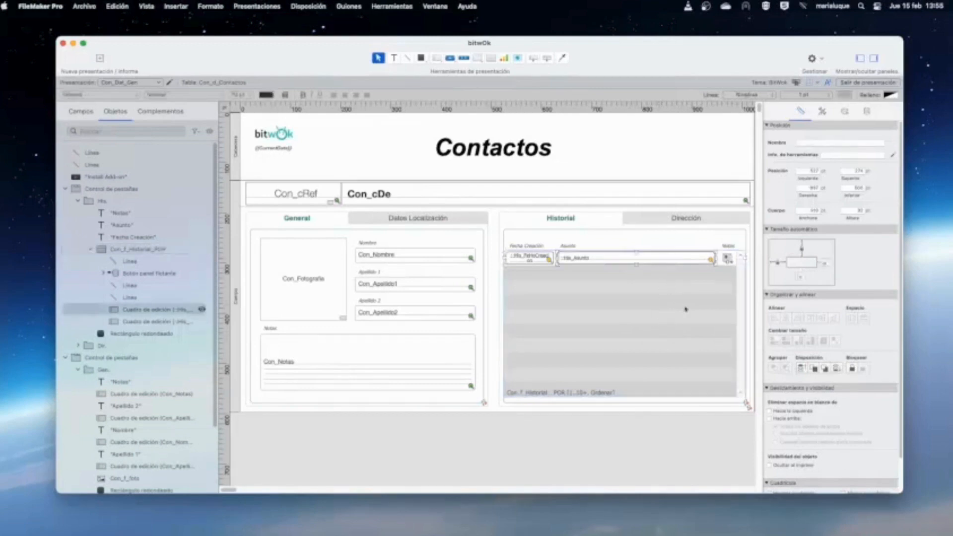
pyautogui.click(827, 264)
# Switch the horizontal anchor of the portal's popover button and its Notas label from the left edge to the right
pyautogui.click(728, 259)
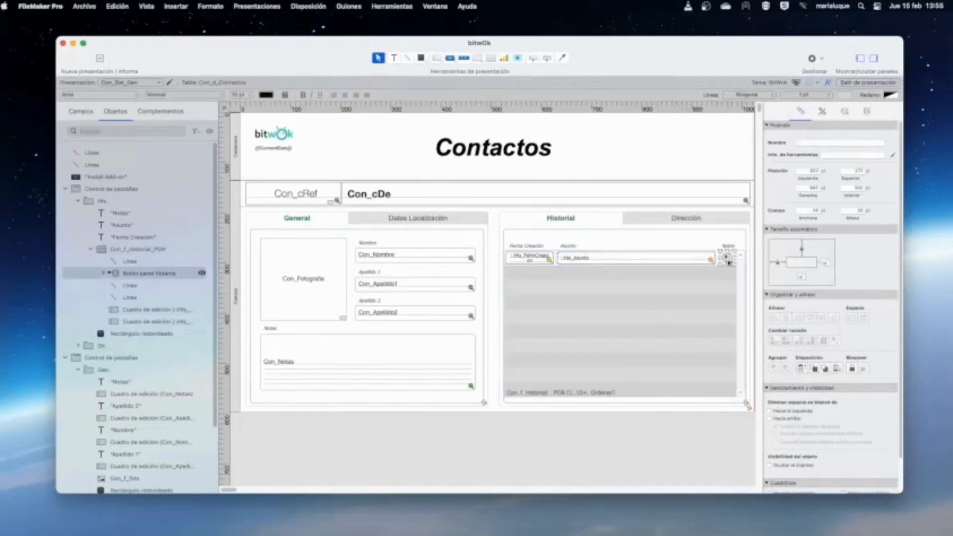
pyautogui.click(777, 262)
pyautogui.click(825, 263)
pyautogui.click(731, 245)
pyautogui.click(778, 263)
pyautogui.click(825, 263)
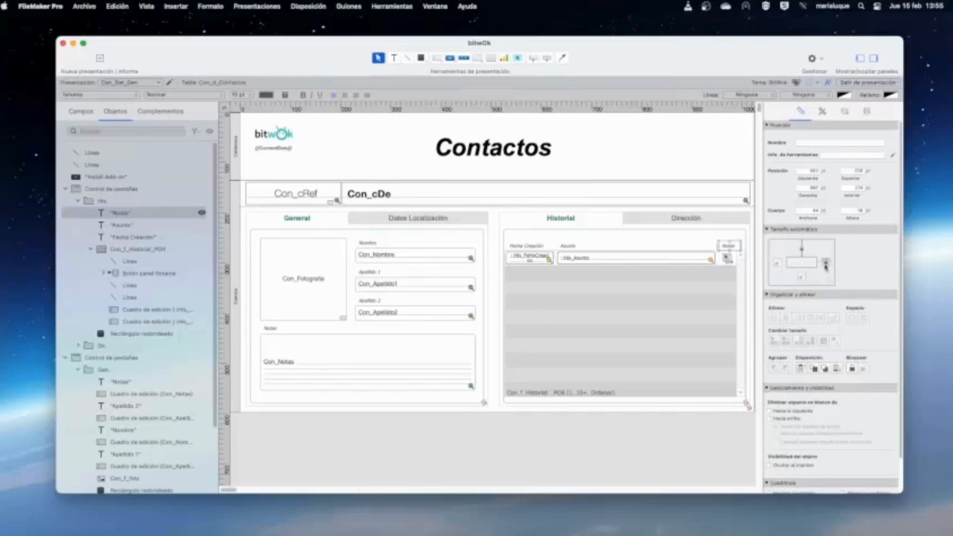
# Anchor the rounded rectangle around the Historial portal to the bottom and right edges, and check the enclosing tab control's anchors
pyautogui.click(695, 243)
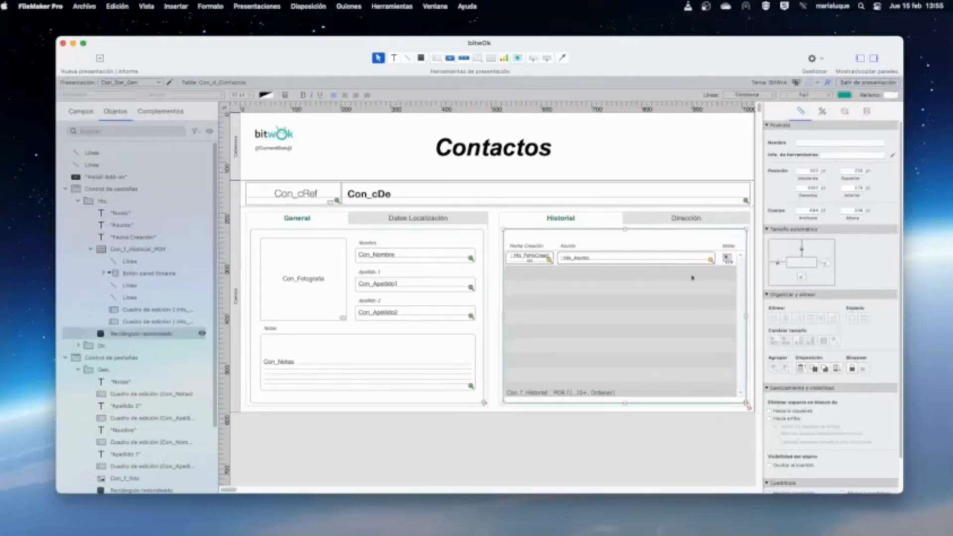
pyautogui.click(801, 277)
pyautogui.click(828, 263)
pyautogui.click(607, 218)
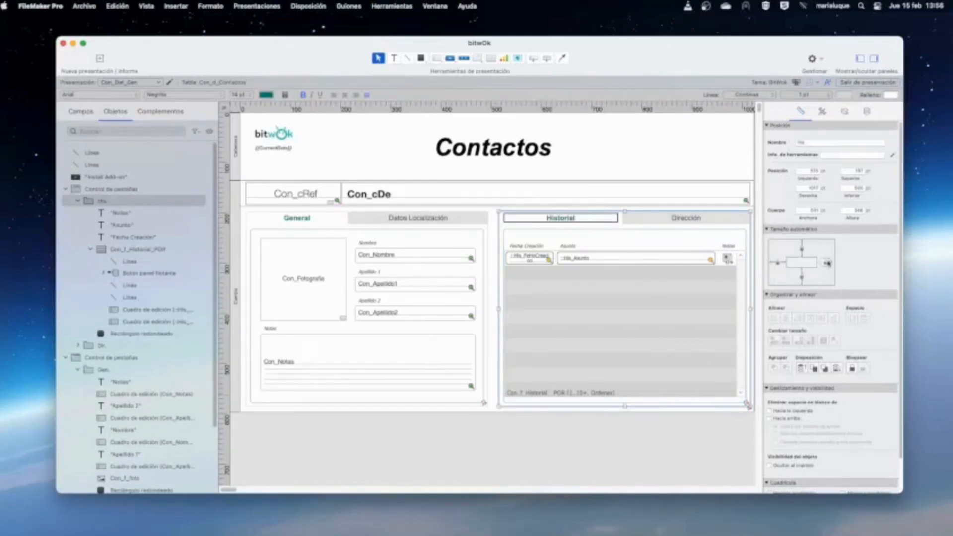
pyautogui.click(660, 449)
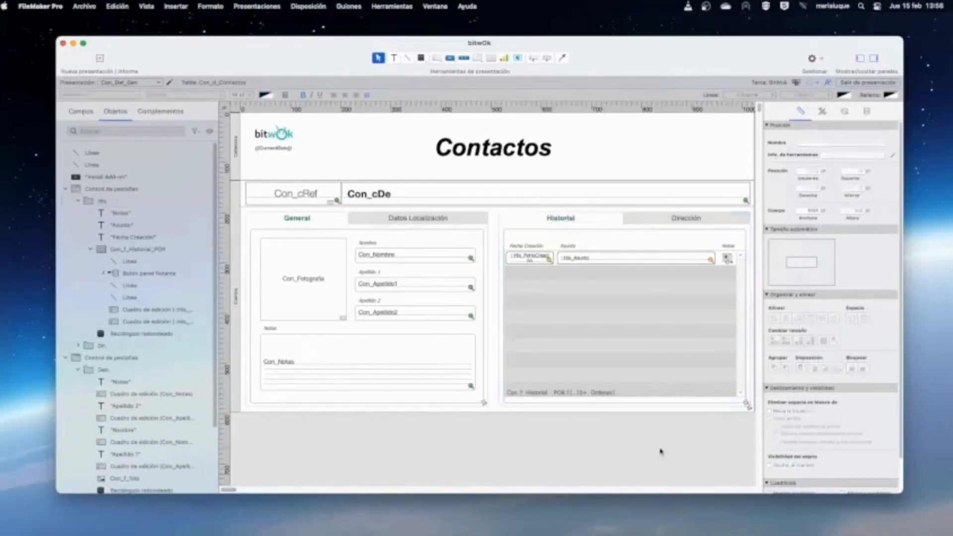
# Add a right anchor to the Con_cDe header field and to the Contactos title
pyautogui.click(711, 199)
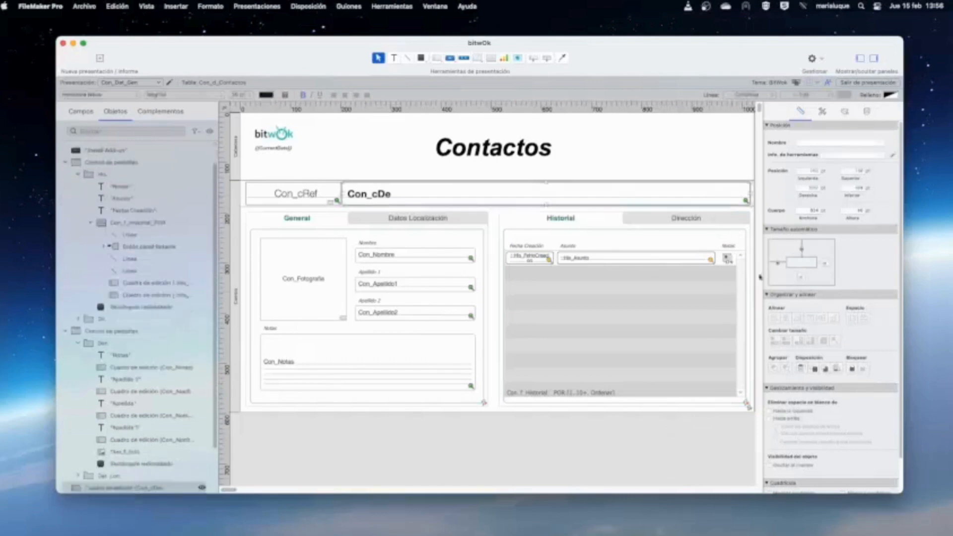
pyautogui.click(825, 262)
pyautogui.click(556, 154)
pyautogui.click(827, 262)
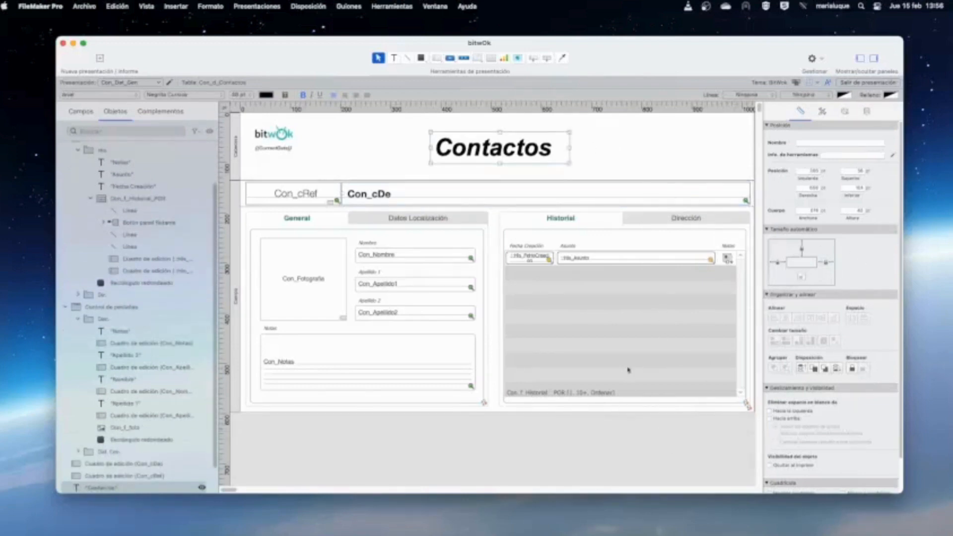
# On the Dirección tab, add a right anchor to the Con_Direccion1 field and its Dirección 1 label
pyautogui.click(660, 221)
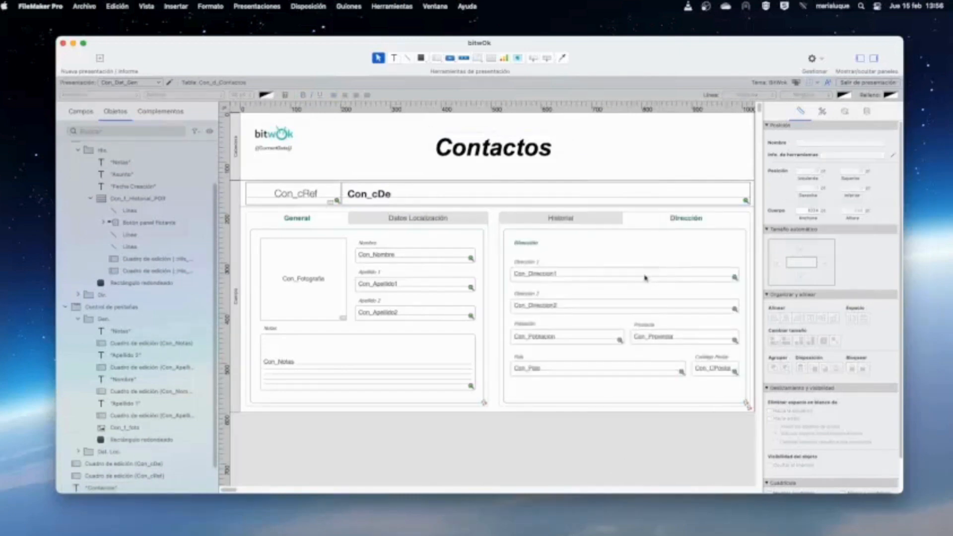
pyautogui.click(543, 280)
pyautogui.click(827, 265)
pyautogui.click(583, 265)
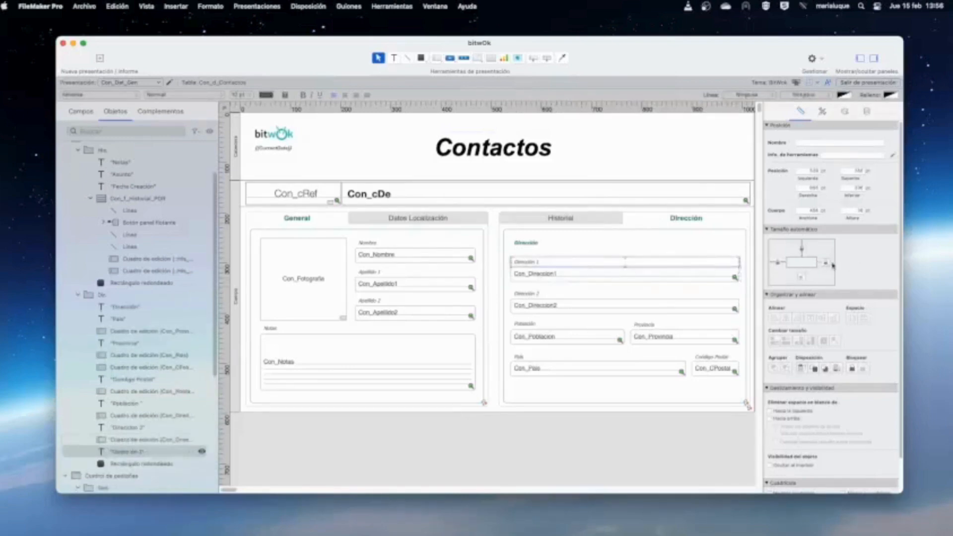
pyautogui.click(828, 264)
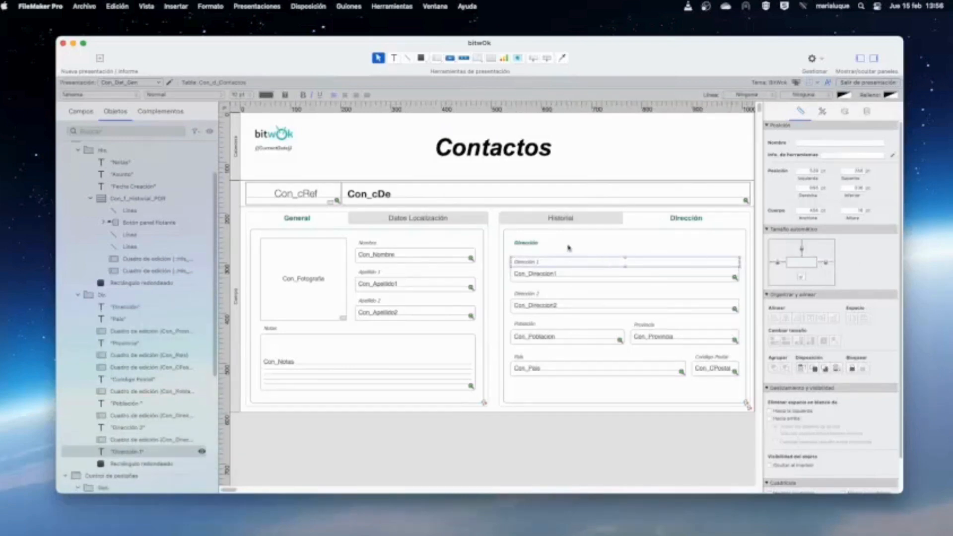
# Add a right anchor to the Dirección 2, Población and País fields together with their labels, leaving out Provincia and Código Postal
pyautogui.click(556, 301)
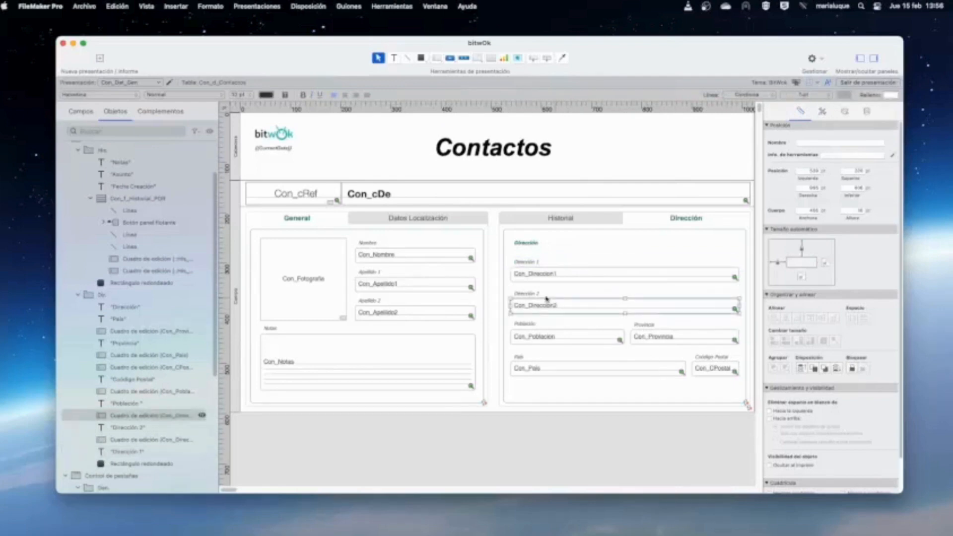
pyautogui.keyDown('shift'); pyautogui.click(532, 295); pyautogui.keyUp('shift')
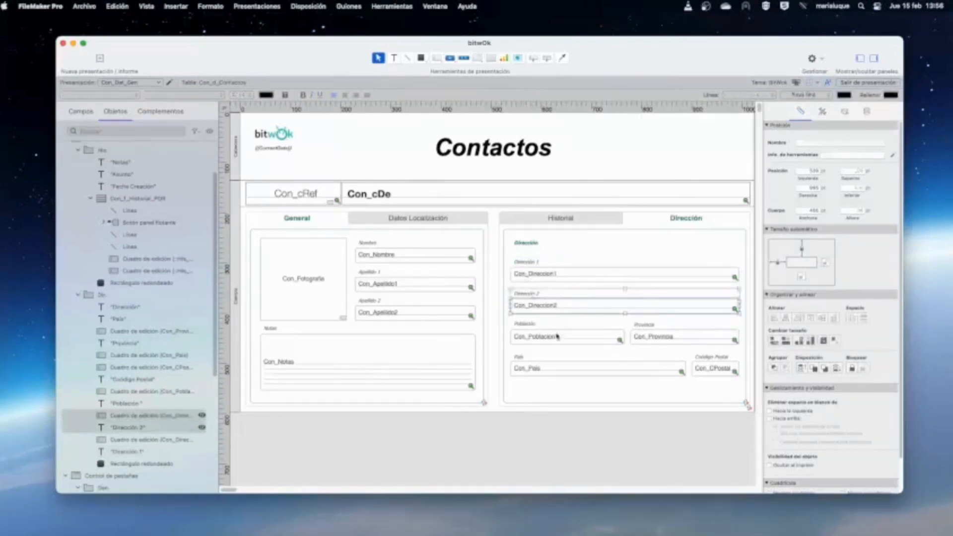
pyautogui.keyDown('shift'); pyautogui.click(527, 325); pyautogui.keyUp('shift')
pyautogui.keyDown('shift'); pyautogui.click(537, 342); pyautogui.keyUp('shift')
pyautogui.keyDown('shift'); pyautogui.click(660, 326); pyautogui.keyUp('shift')
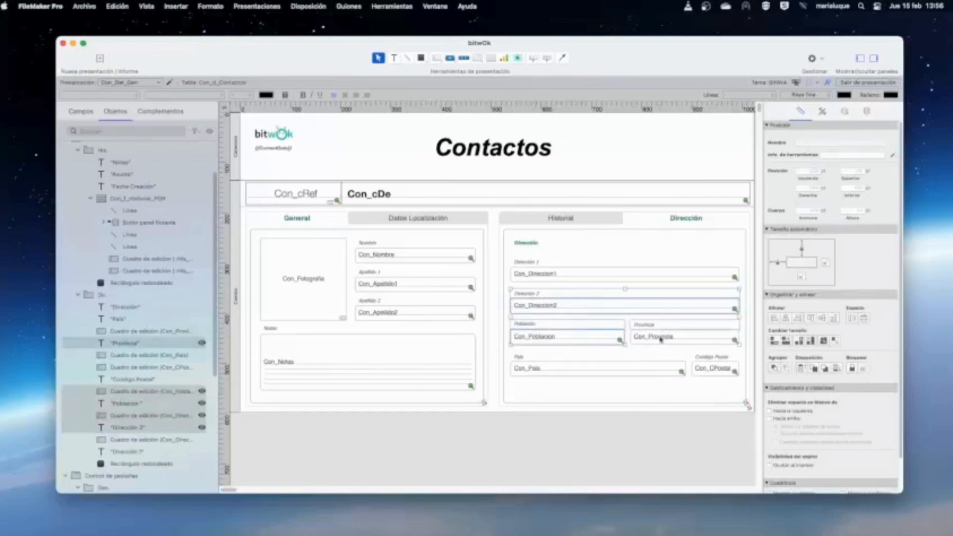
pyautogui.keyDown('shift'); pyautogui.click(657, 339); pyautogui.keyUp('shift')
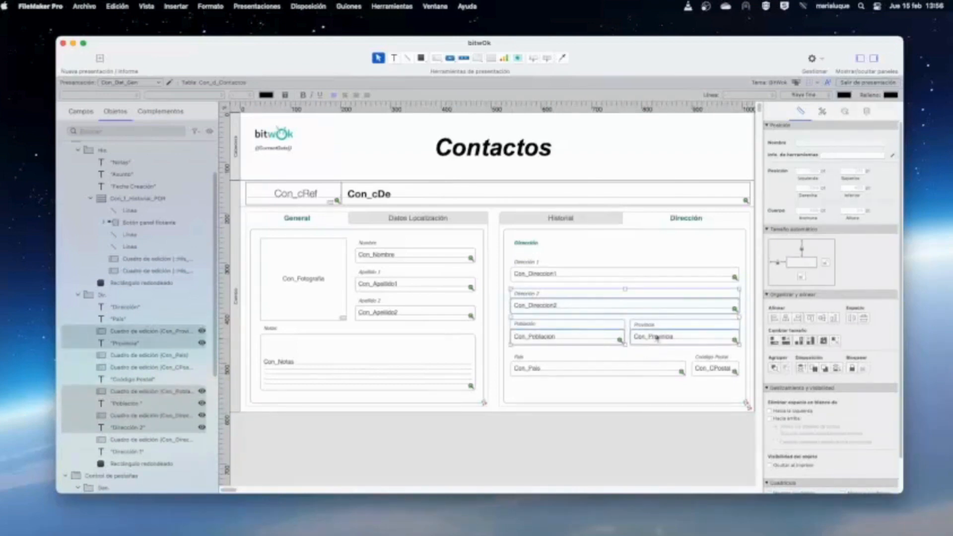
pyautogui.keyDown('shift'); pyautogui.click(663, 336); pyautogui.keyUp('shift')
pyautogui.keyDown('shift'); pyautogui.click(664, 324); pyautogui.keyUp('shift')
pyautogui.keyDown('shift'); pyautogui.click(624, 373); pyautogui.keyUp('shift')
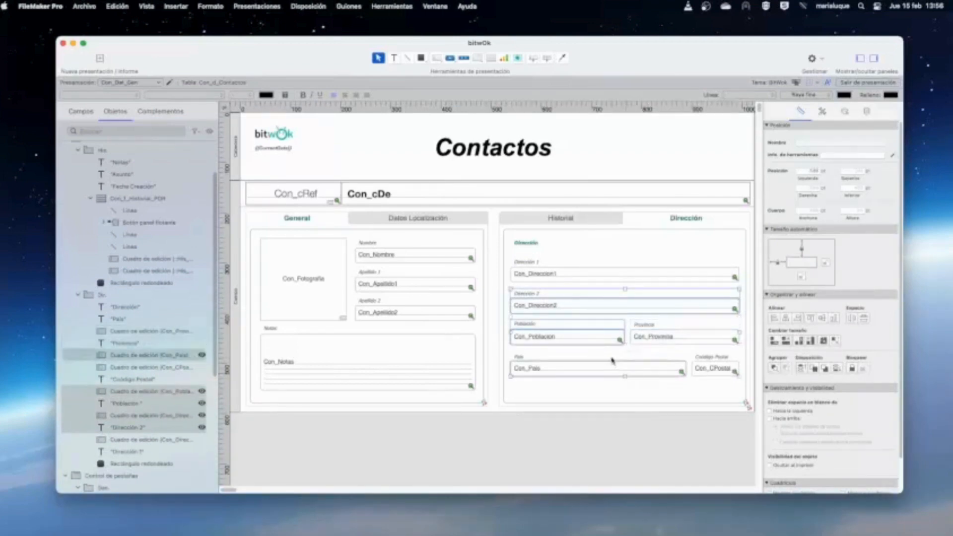
pyautogui.keyDown('shift'); pyautogui.click(612, 359); pyautogui.keyUp('shift')
pyautogui.keyDown('shift'); pyautogui.click(718, 359); pyautogui.keyUp('shift')
pyautogui.keyDown('shift'); pyautogui.click(716, 373); pyautogui.keyUp('shift')
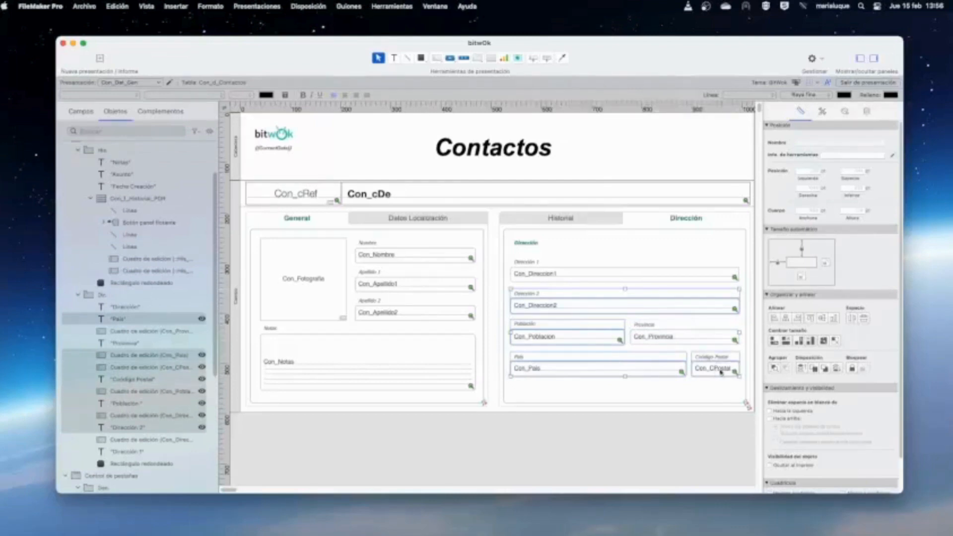
pyautogui.keyDown('shift'); pyautogui.click(722, 373); pyautogui.keyUp('shift')
pyautogui.keyDown('shift'); pyautogui.click(721, 361); pyautogui.keyUp('shift')
pyautogui.click(825, 265)
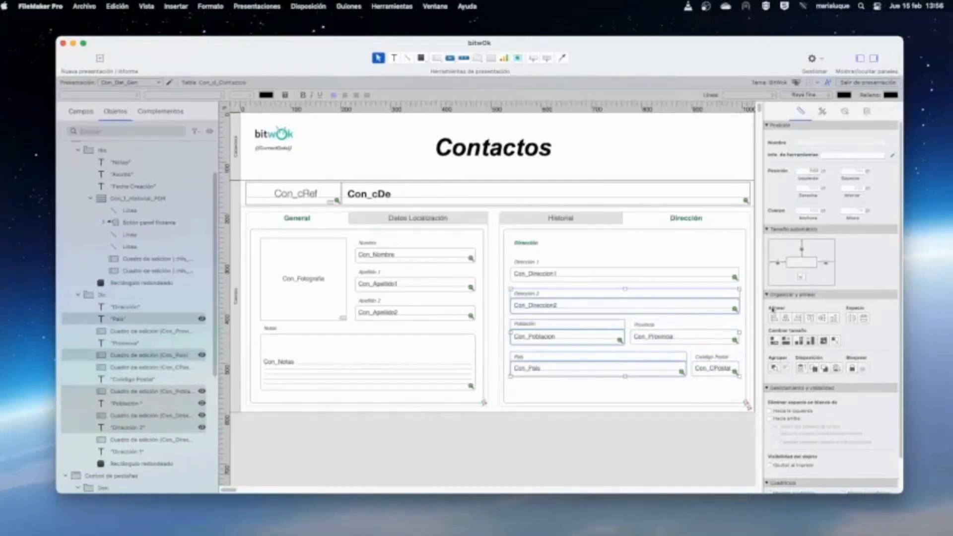
# Remove the left anchor from the Provincia and Código Postal fields and their labels
pyautogui.click(679, 328)
pyautogui.keyDown('shift'); pyautogui.click(680, 337); pyautogui.keyUp('shift')
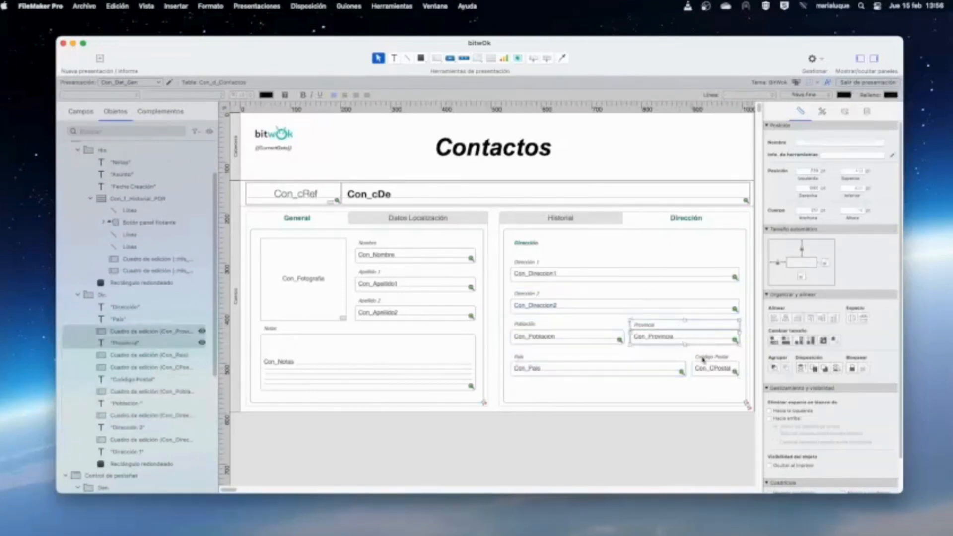
pyautogui.keyDown('shift'); pyautogui.click(704, 357); pyautogui.keyUp('shift')
pyautogui.keyDown('shift'); pyautogui.click(704, 373); pyautogui.keyUp('shift')
pyautogui.click(782, 264)
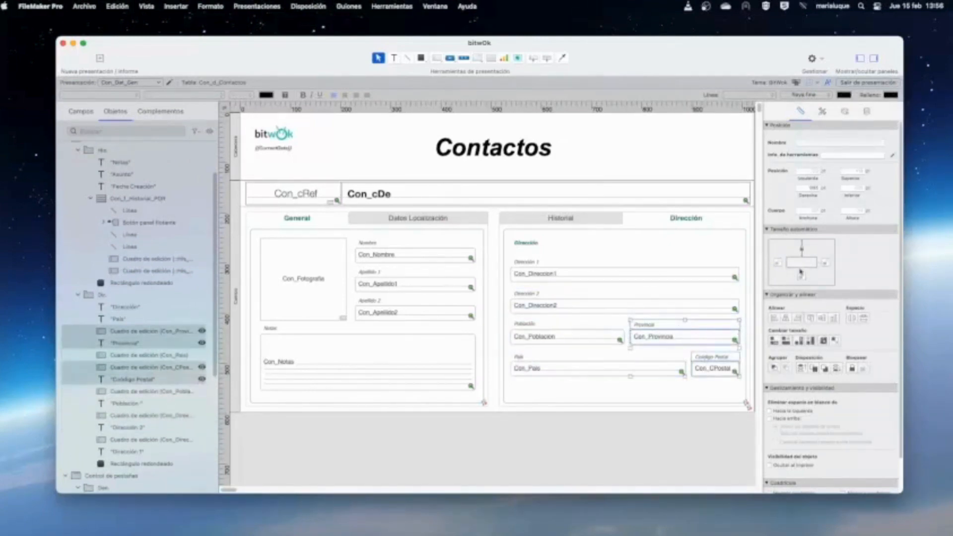
# Exit layout mode and save the changes to the layout
pyautogui.click(667, 441)
pyautogui.click(882, 84)
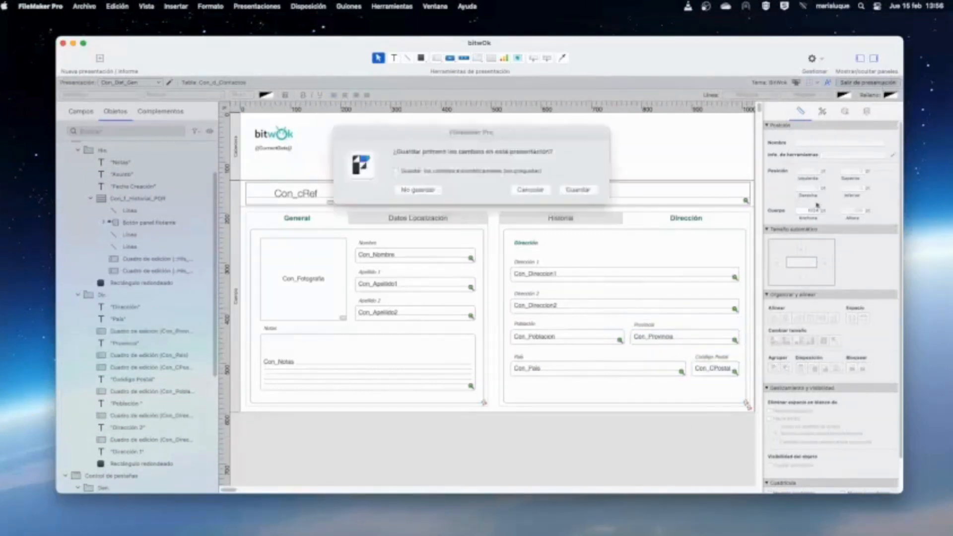
pyautogui.click(571, 192)
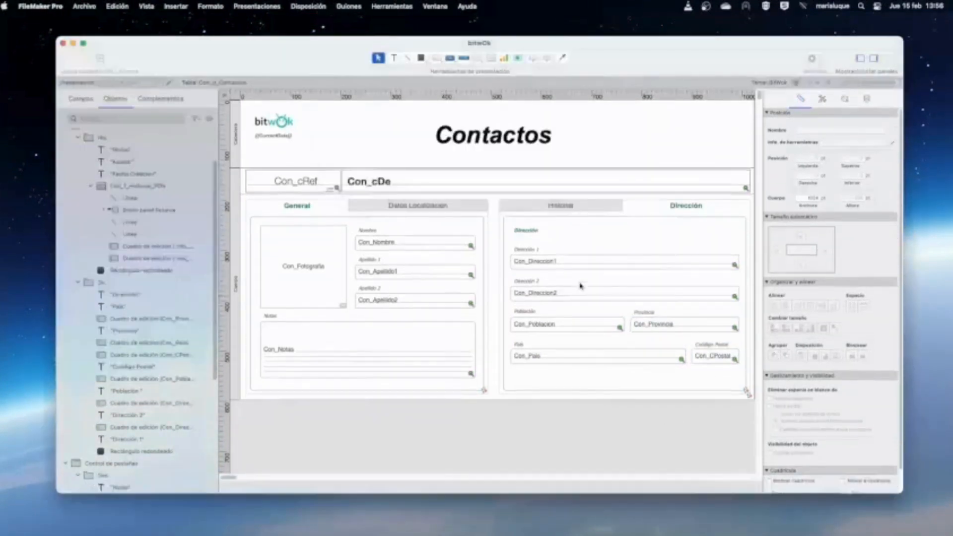
# Resize the window wider, shorter and narrower to check how the anchored Contactos objects adapt
pyautogui.moveTo(762, 287); pyautogui.dragTo(946, 301)
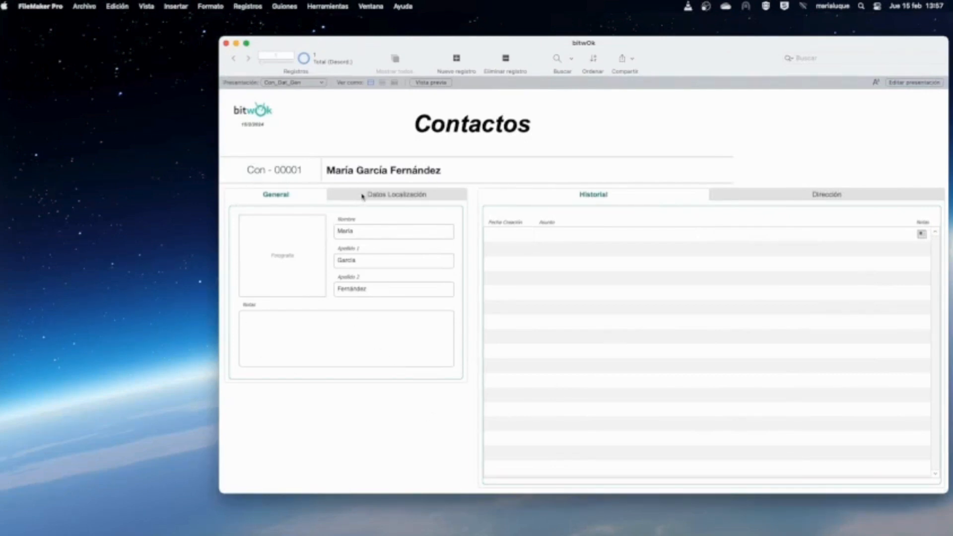
pyautogui.moveTo(433, 493); pyautogui.dragTo(438, 383)
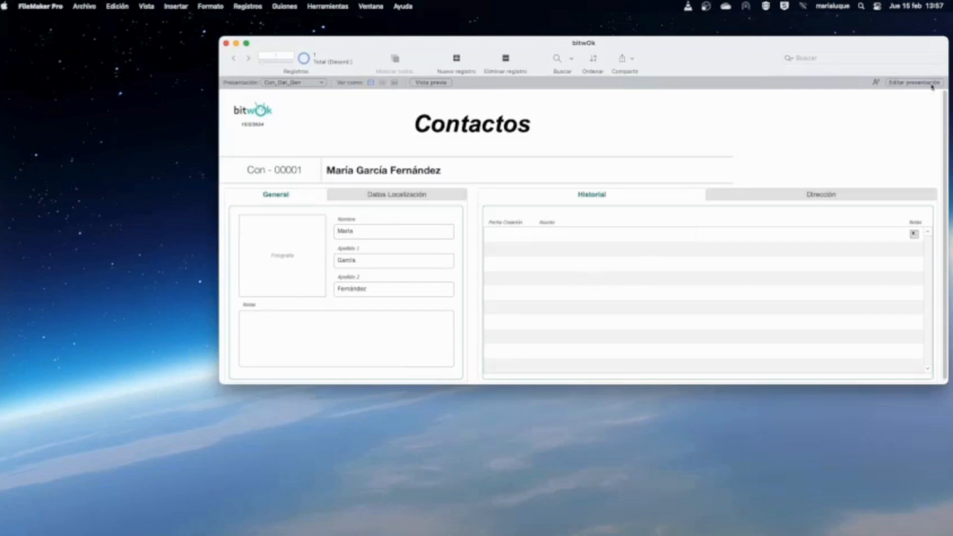
pyautogui.moveTo(703, 41); pyautogui.dragTo(596, 27)
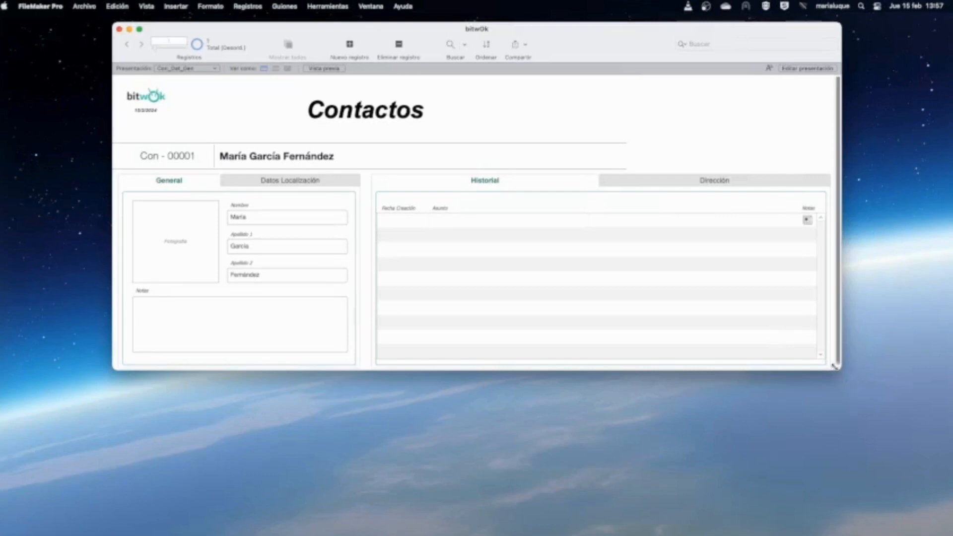
pyautogui.moveTo(836, 370); pyautogui.dragTo(792, 370)
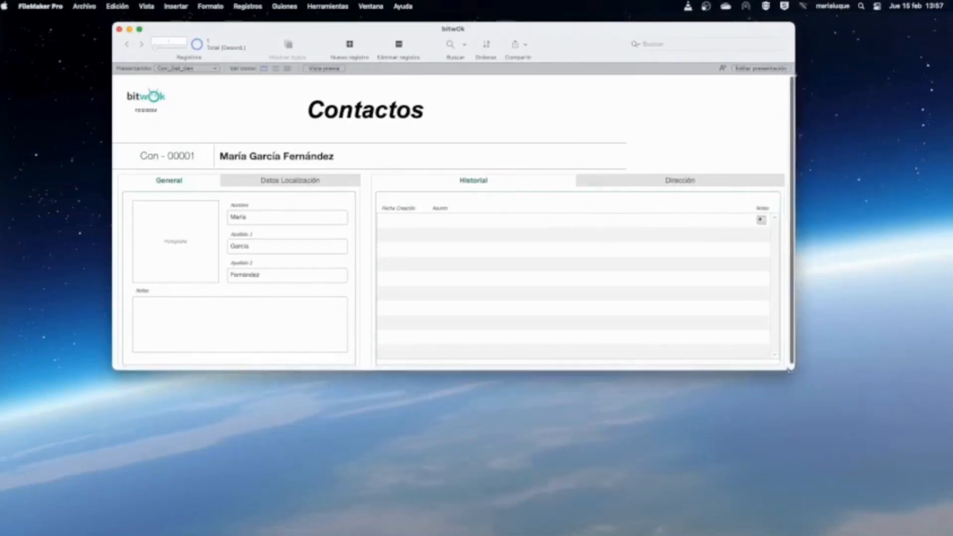
pyautogui.click(773, 460)
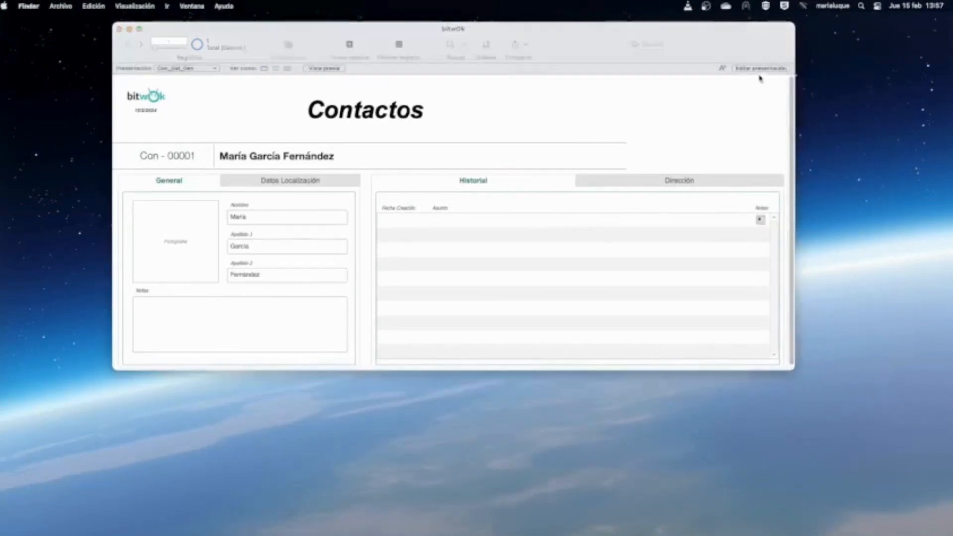
# Return to layout mode and create a Navegación superior part above the header
pyautogui.click(778, 71)
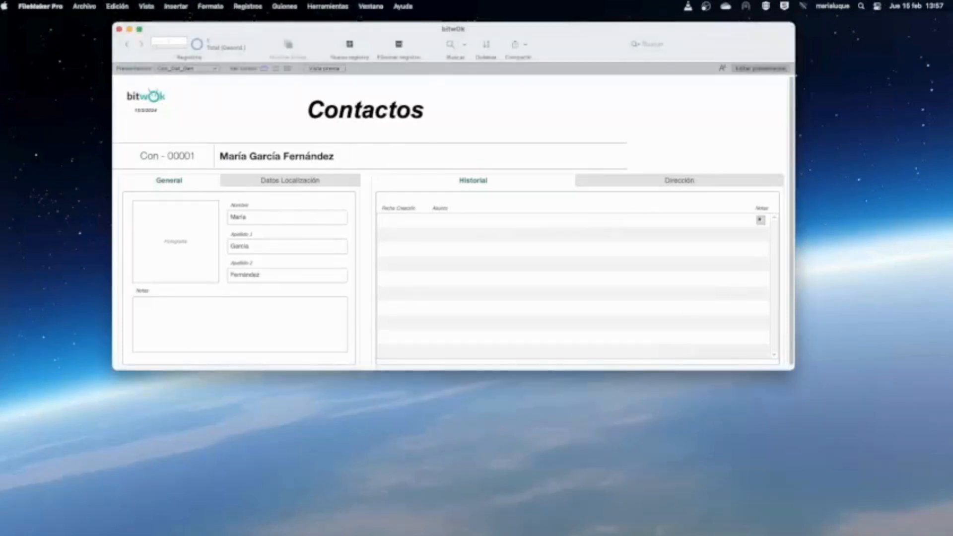
pyautogui.press('super+l')
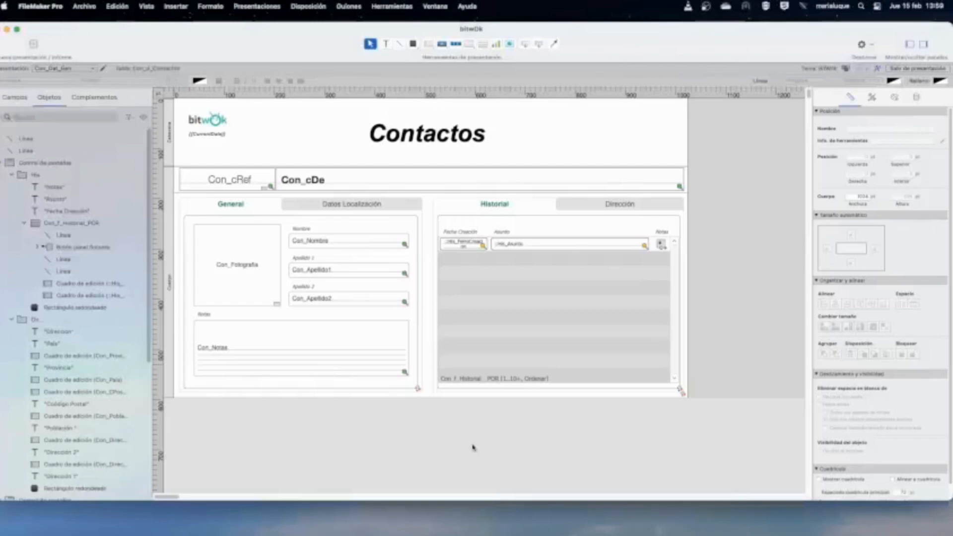
pyautogui.rightClick(475, 441)
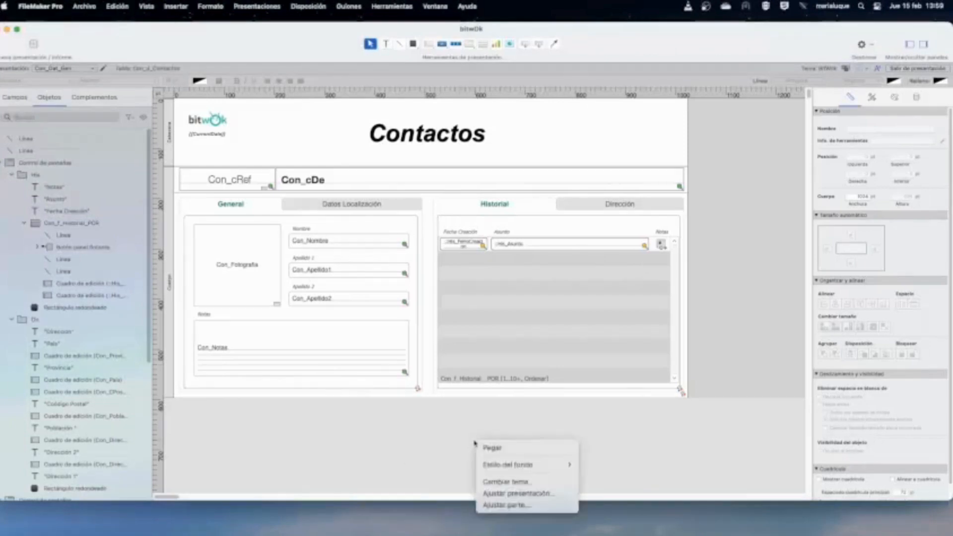
pyautogui.click(493, 506)
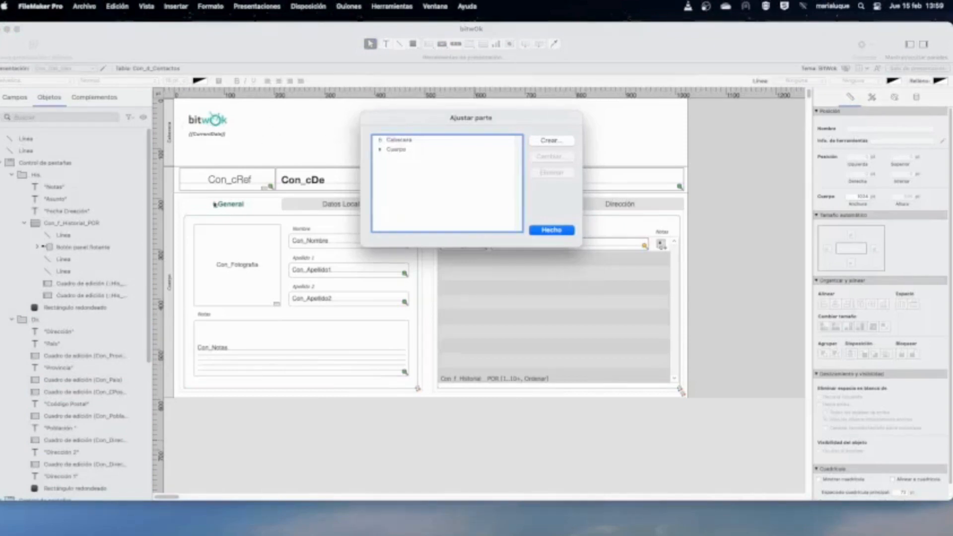
pyautogui.click(560, 143)
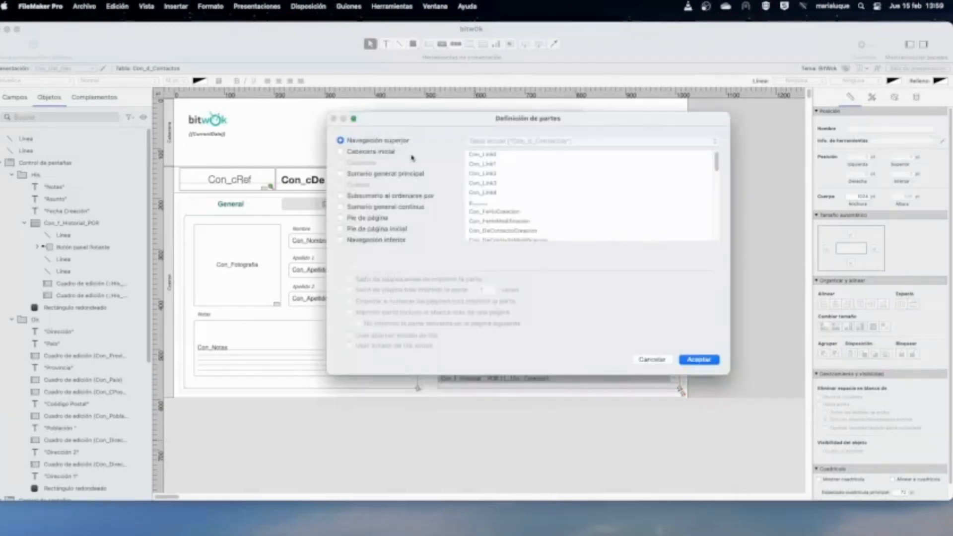
pyautogui.click(699, 360)
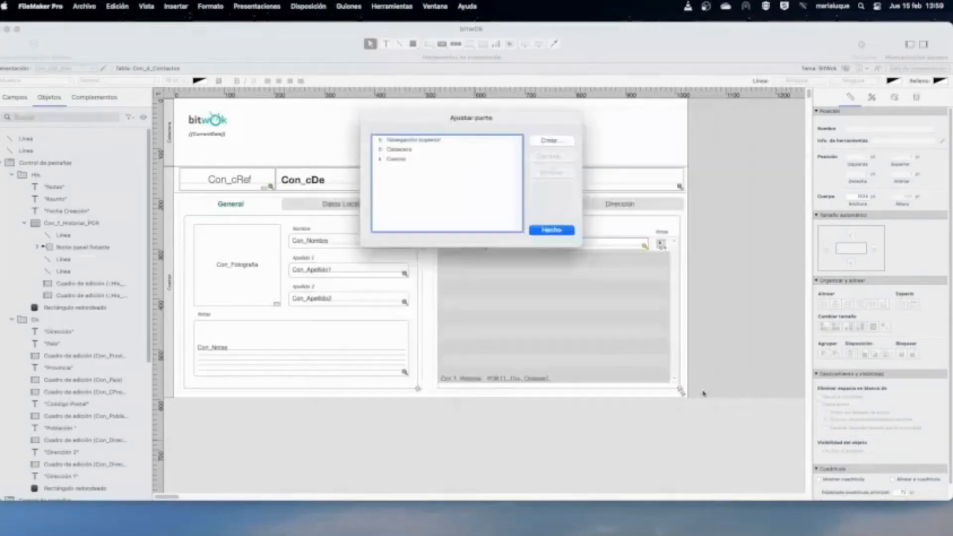
pyautogui.click(548, 229)
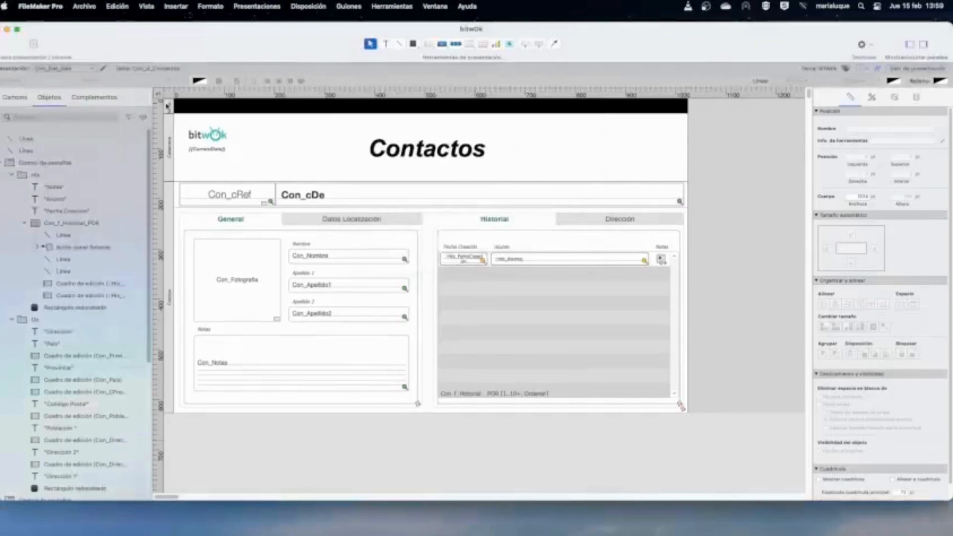
# Make the top navigation part taller and draw a three-segment button bar across its full width
pyautogui.moveTo(181, 113)
pyautogui.mouseDown()
pyautogui.moveTo(181, 132)
pyautogui.moveTo(181, 122)
pyautogui.mouseUp()
pyautogui.click(455, 44)
pyautogui.moveTo(191, 102); pyautogui.dragTo(686, 121)
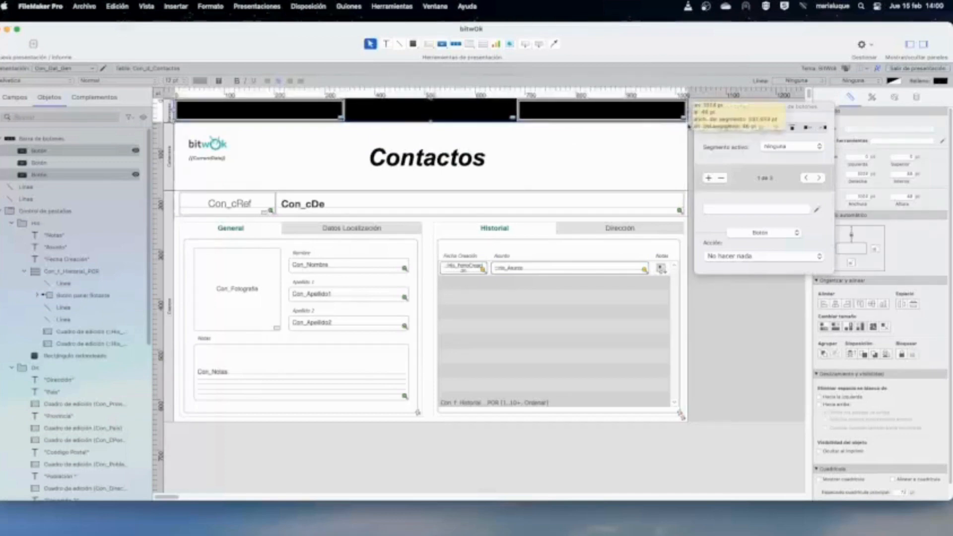
# Add a right anchor to the button bar and label its first segment Contactos
pyautogui.click(877, 249)
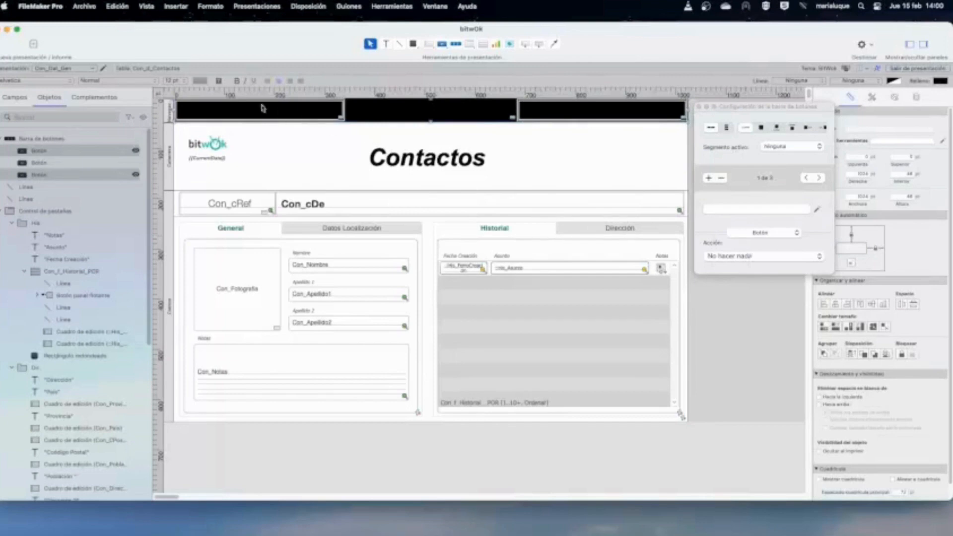
pyautogui.click(700, 107)
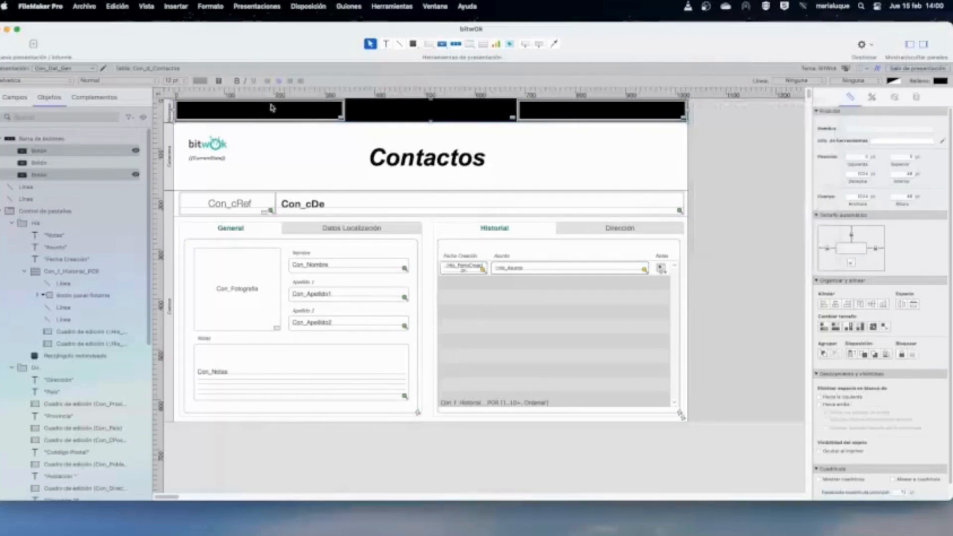
pyautogui.doubleClick(268, 108)
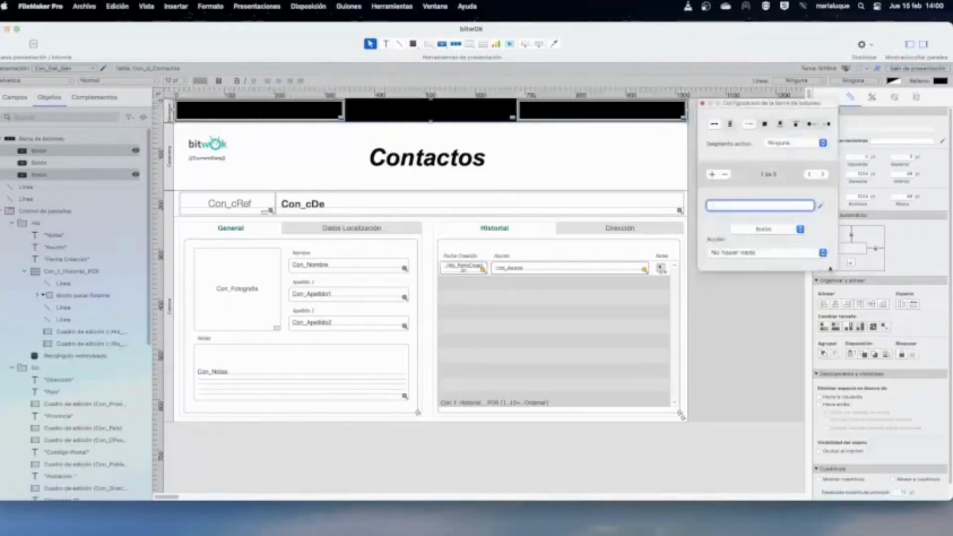
pyautogui.write('Contactos')
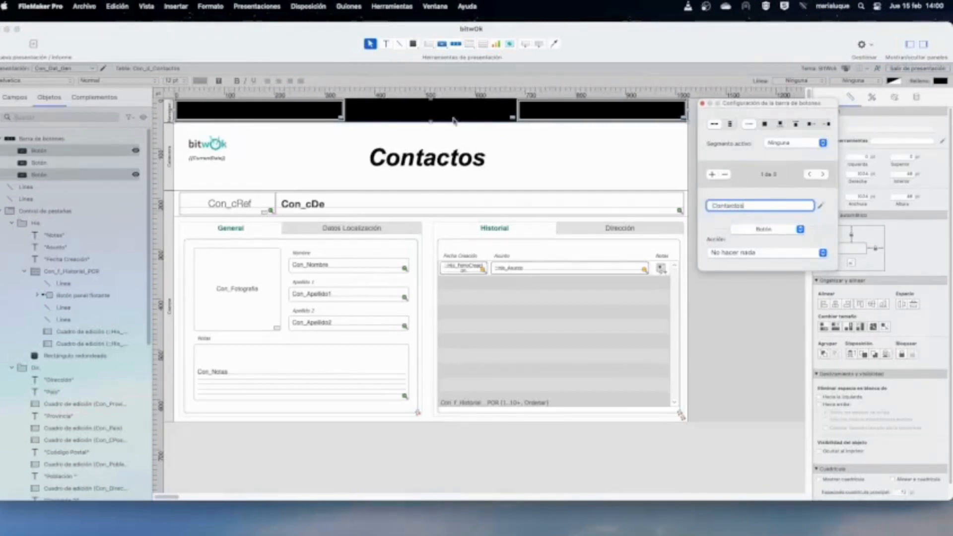
pyautogui.press('Return')
pyautogui.click(687, 303)
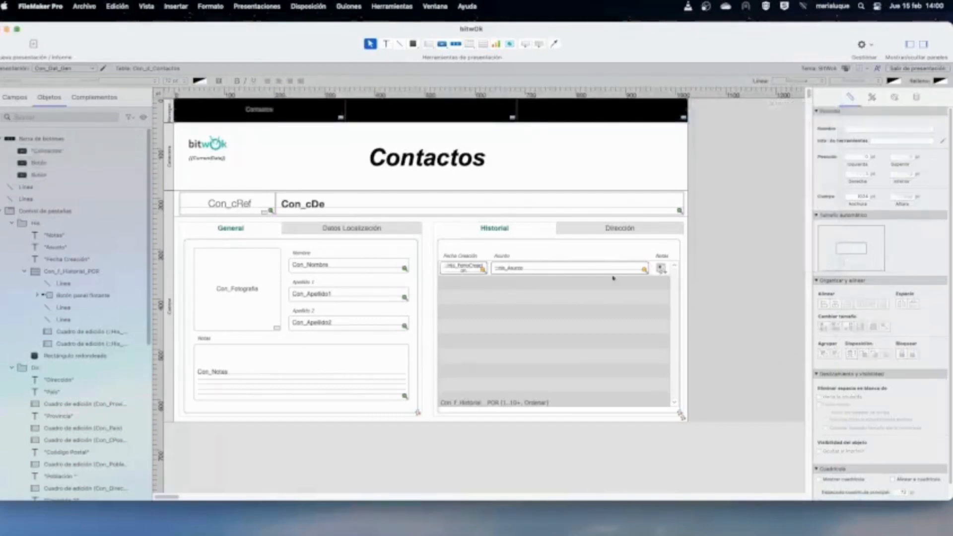
# Label the button bar's second segment Pedidos and select the whole bar
pyautogui.doubleClick(475, 106)
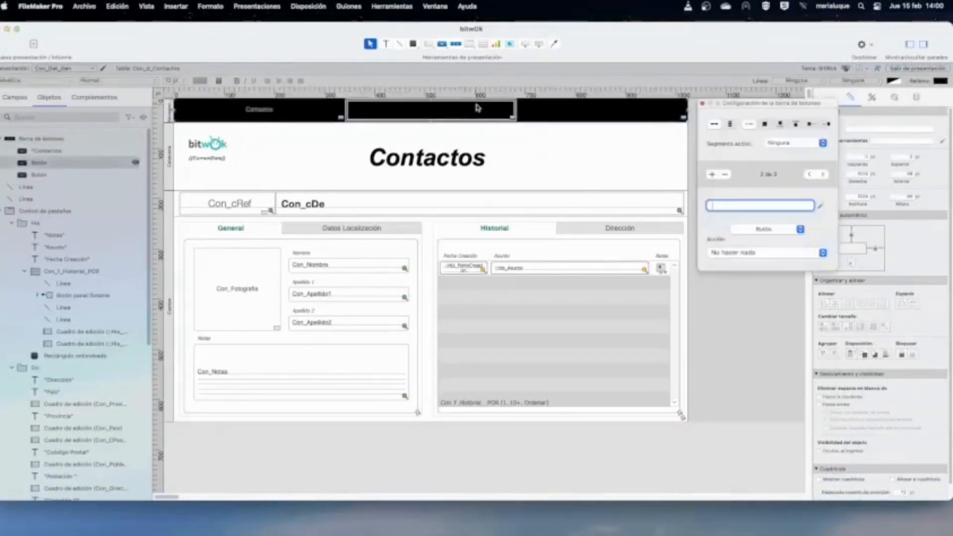
pyautogui.write('Pedidos')
pyautogui.click(753, 352)
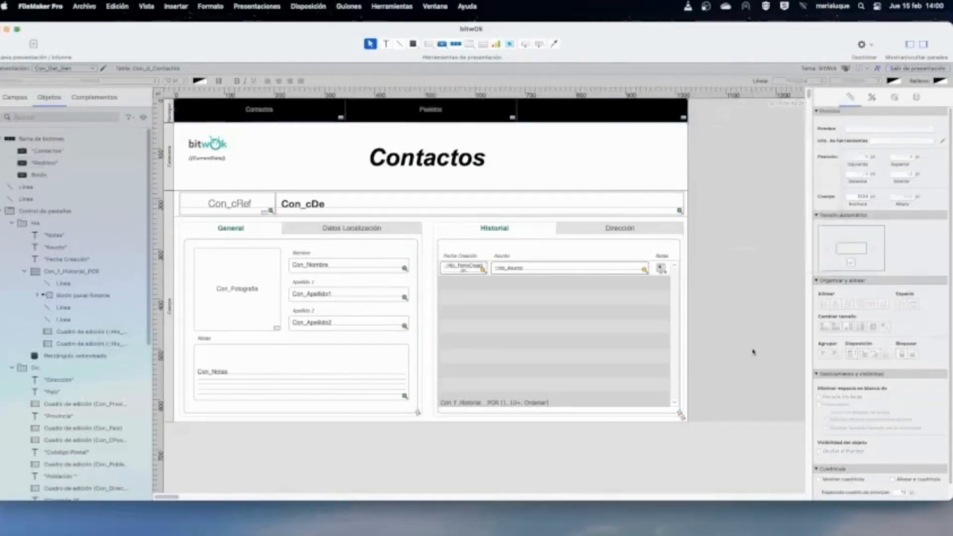
pyautogui.click(288, 107)
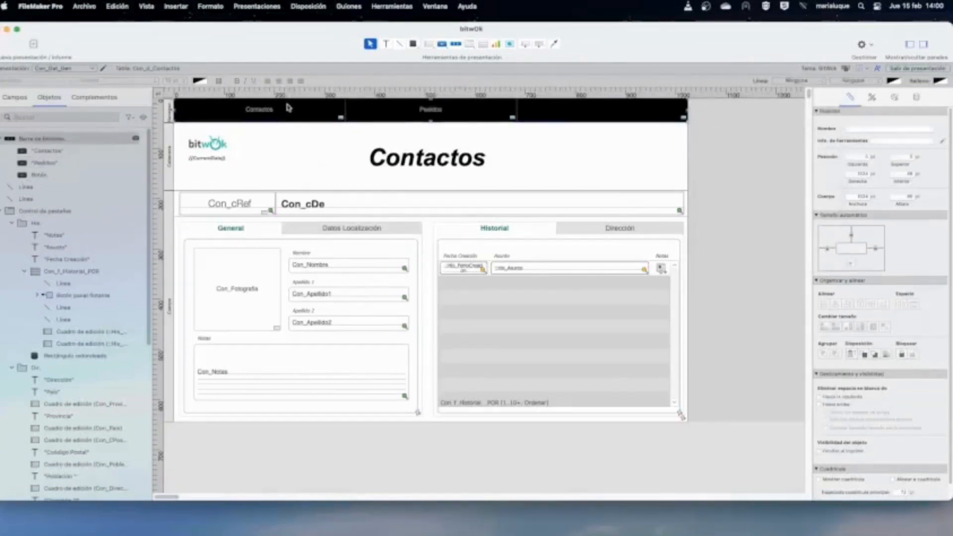
# Set the fill of the button bar segments in their inactive state to a light green
pyautogui.click(895, 98)
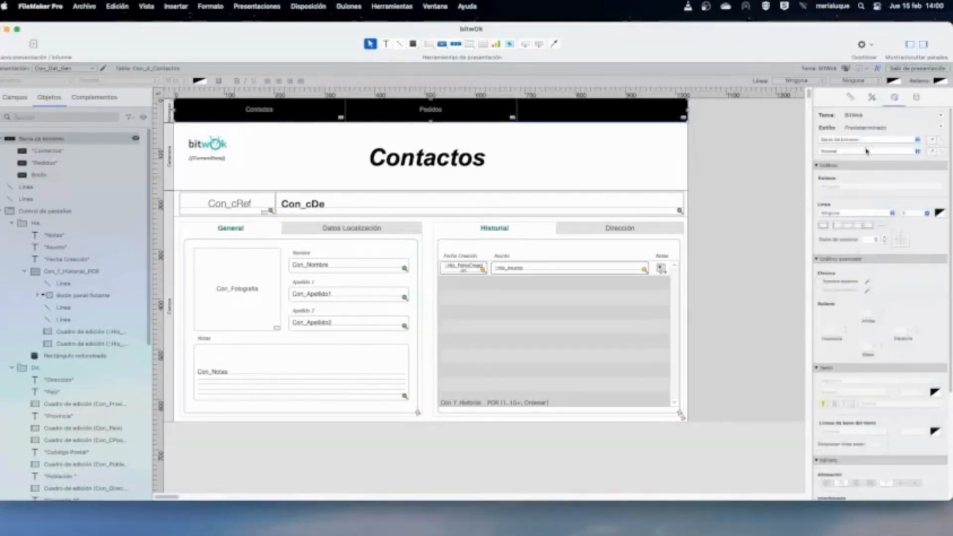
pyautogui.click(332, 106)
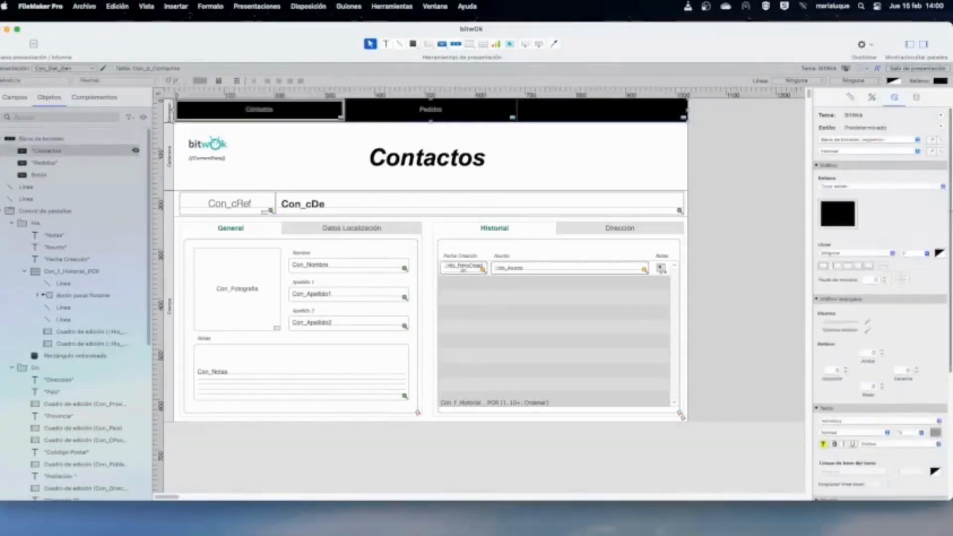
pyautogui.click(842, 216)
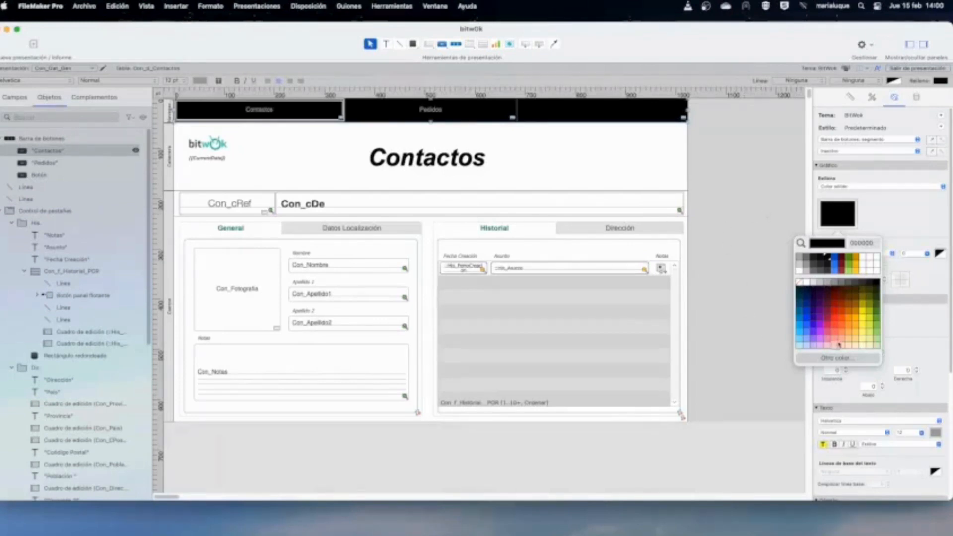
pyautogui.click(840, 311)
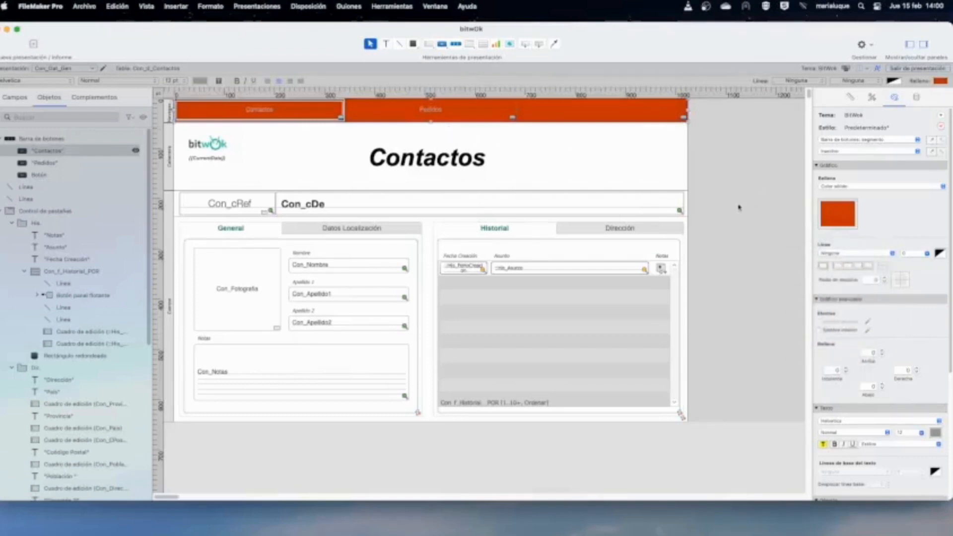
pyautogui.click(839, 217)
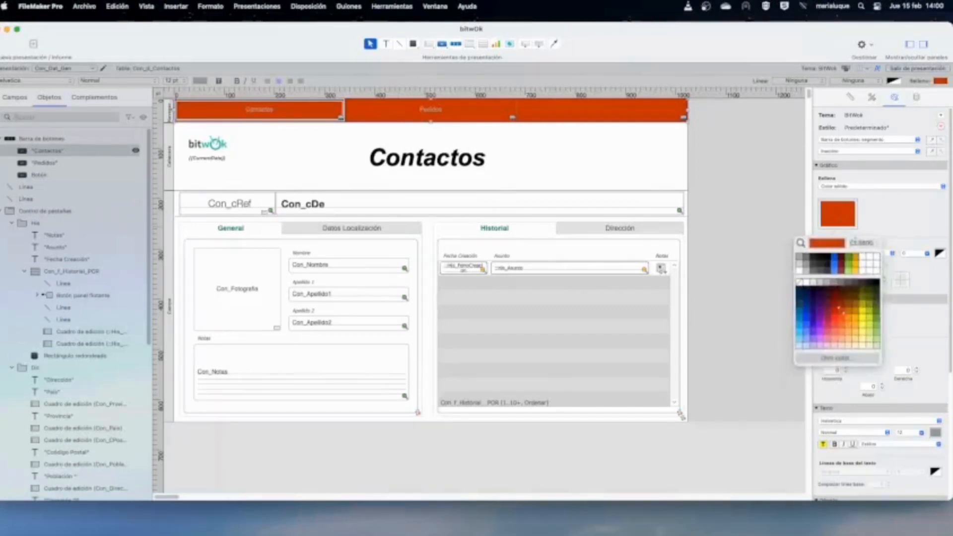
pyautogui.click(842, 347)
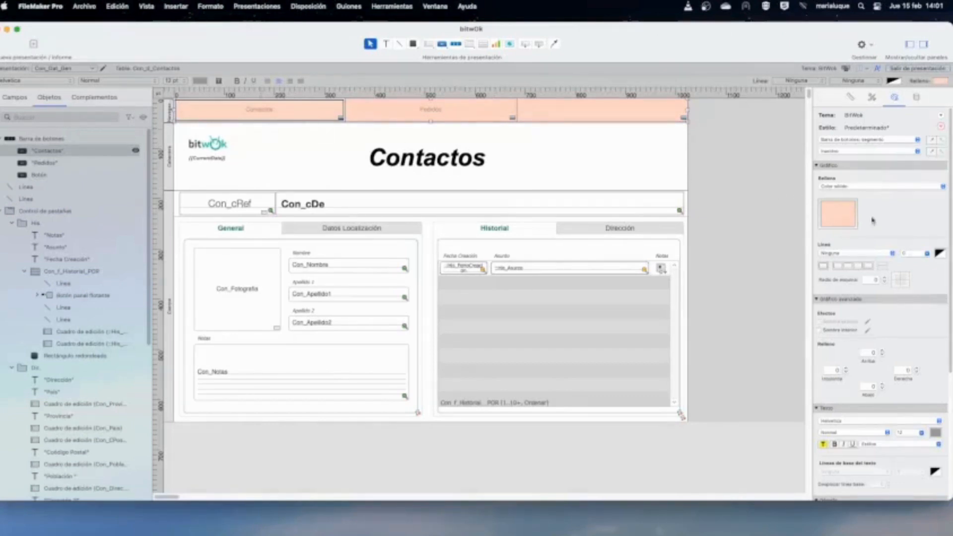
pyautogui.click(844, 215)
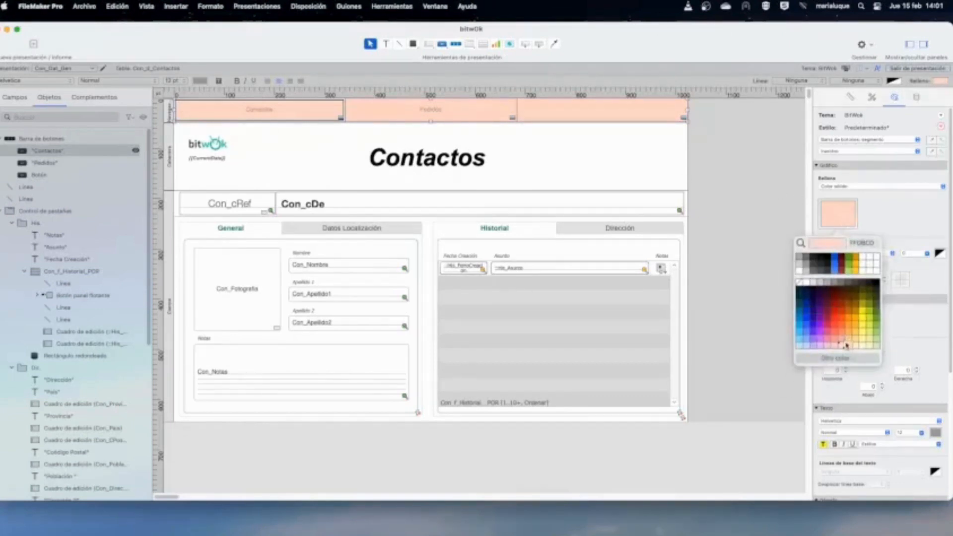
pyautogui.click(876, 347)
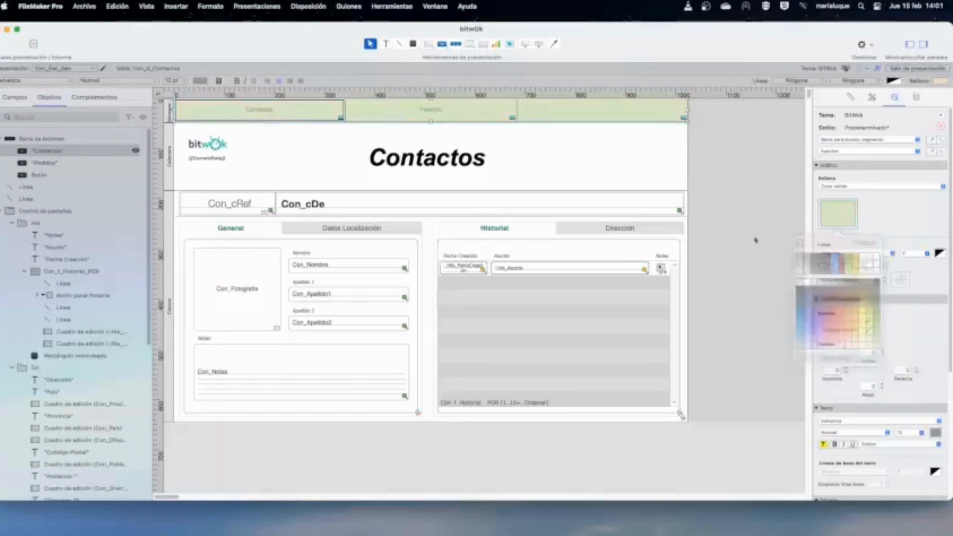
pyautogui.click(740, 173)
# Set the segments' inactive-state label text to 24 pt and black
pyautogui.click(277, 114)
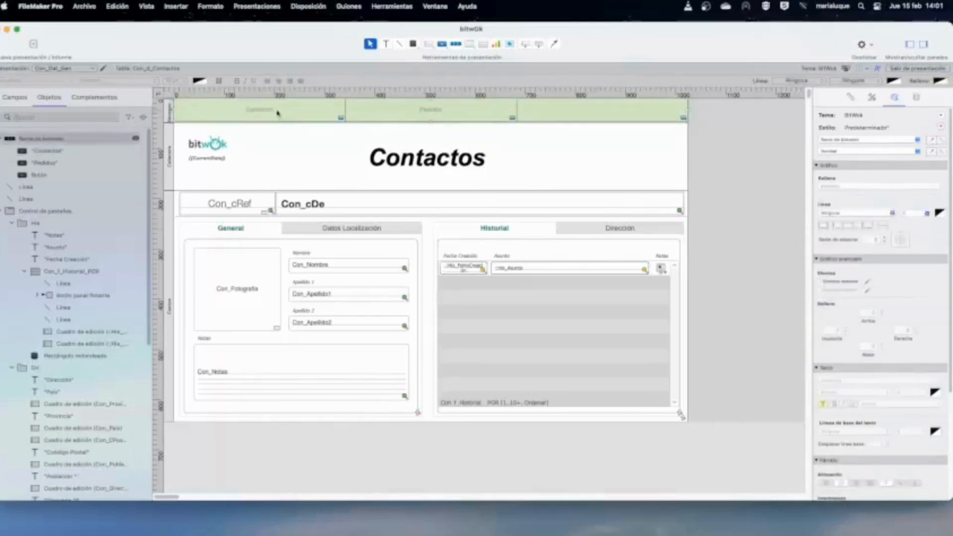
pyautogui.click(277, 113)
pyautogui.doubleClick(278, 113)
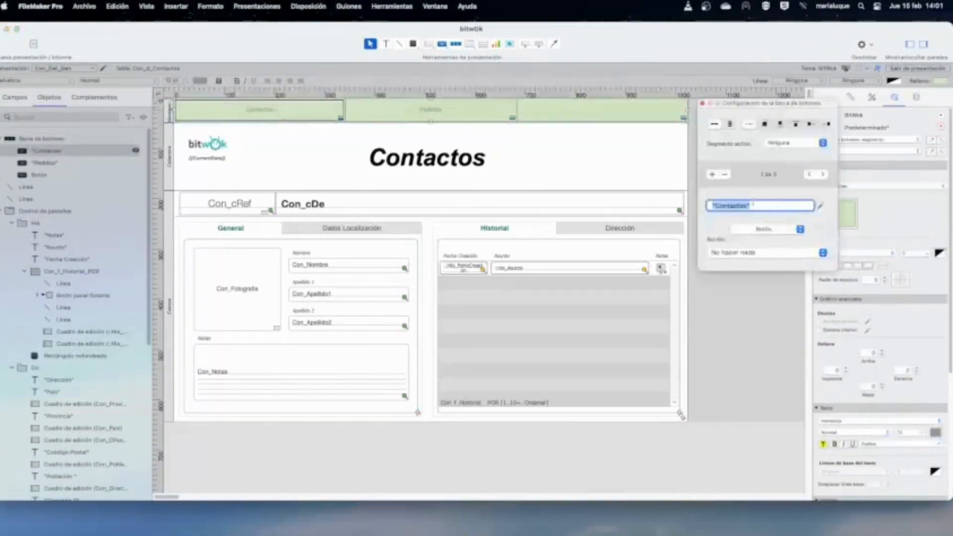
pyautogui.click(703, 104)
pyautogui.click(922, 433)
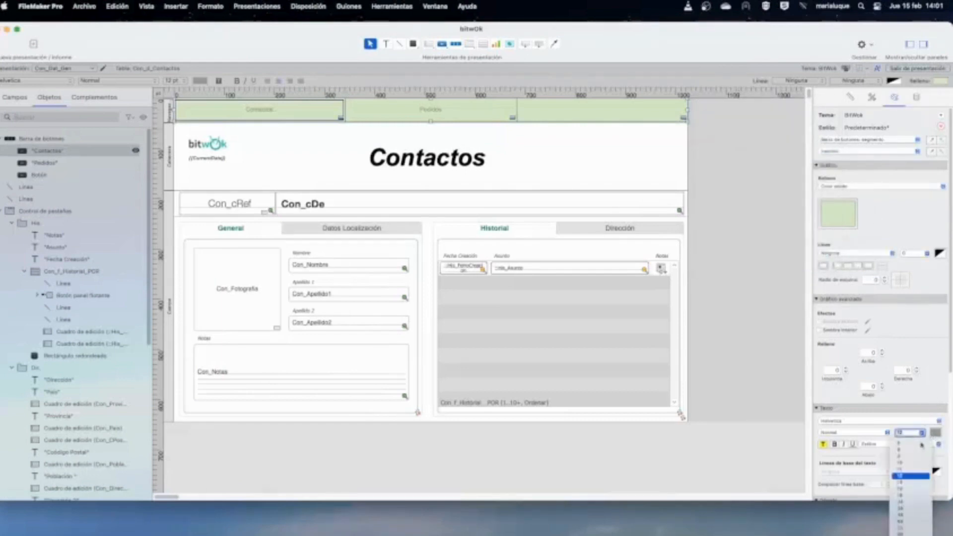
pyautogui.click(900, 512)
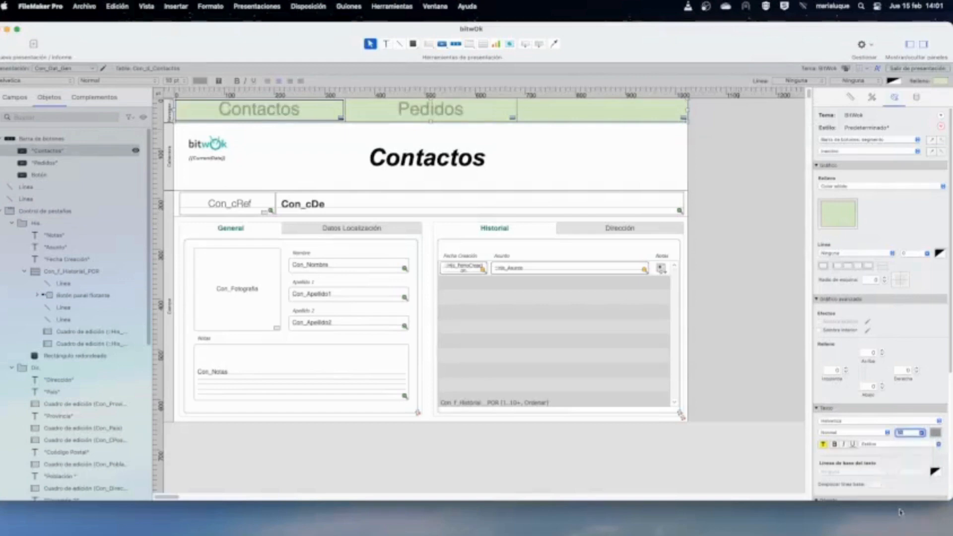
pyautogui.click(922, 432)
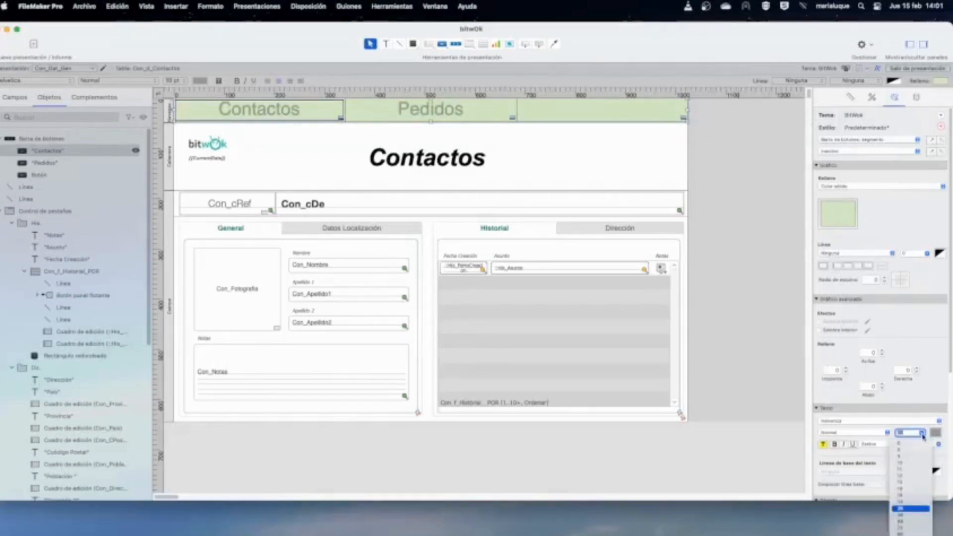
pyautogui.click(902, 502)
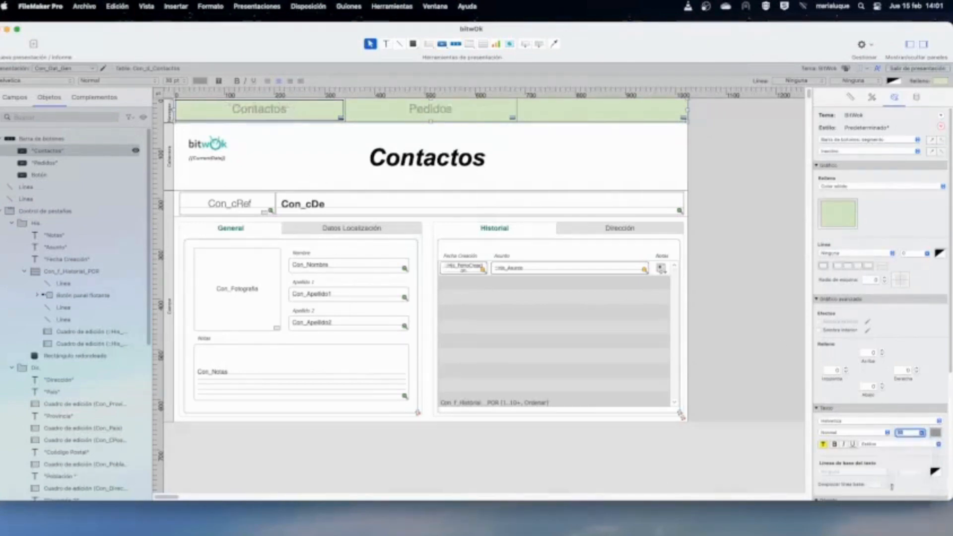
pyautogui.click(935, 432)
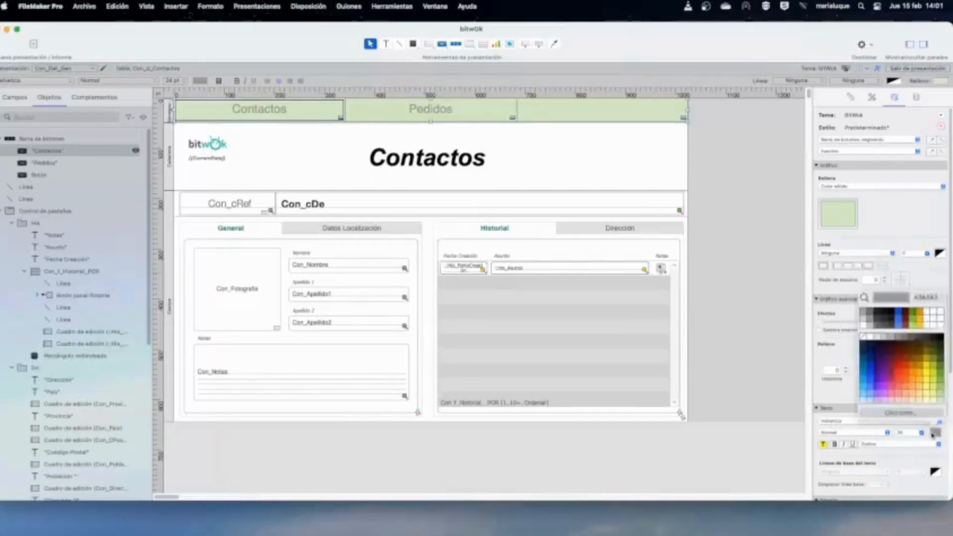
pyautogui.click(935, 344)
pyautogui.click(595, 128)
# Give the button bar segments' active state a dark green fill
pyautogui.click(276, 111)
pyautogui.doubleClick(276, 110)
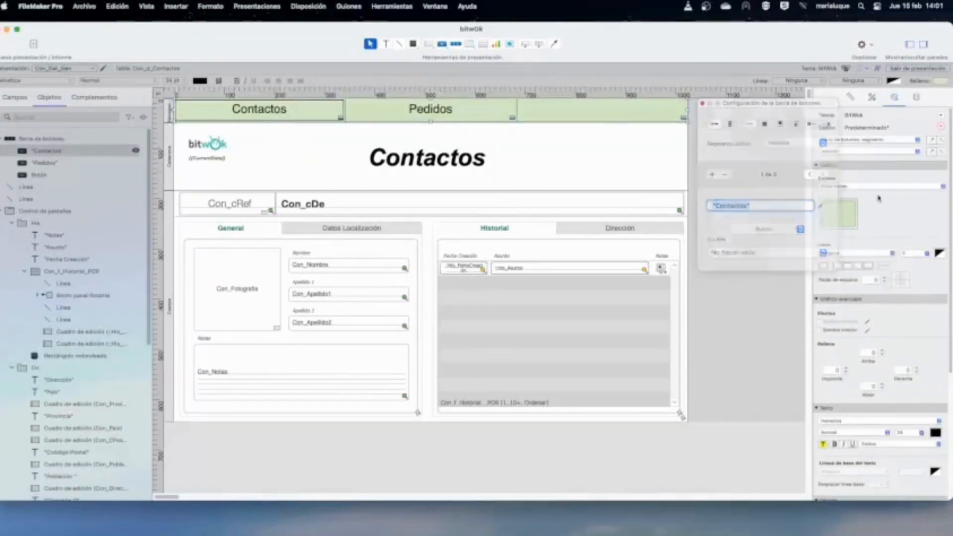
pyautogui.click(858, 154)
pyautogui.click(858, 154)
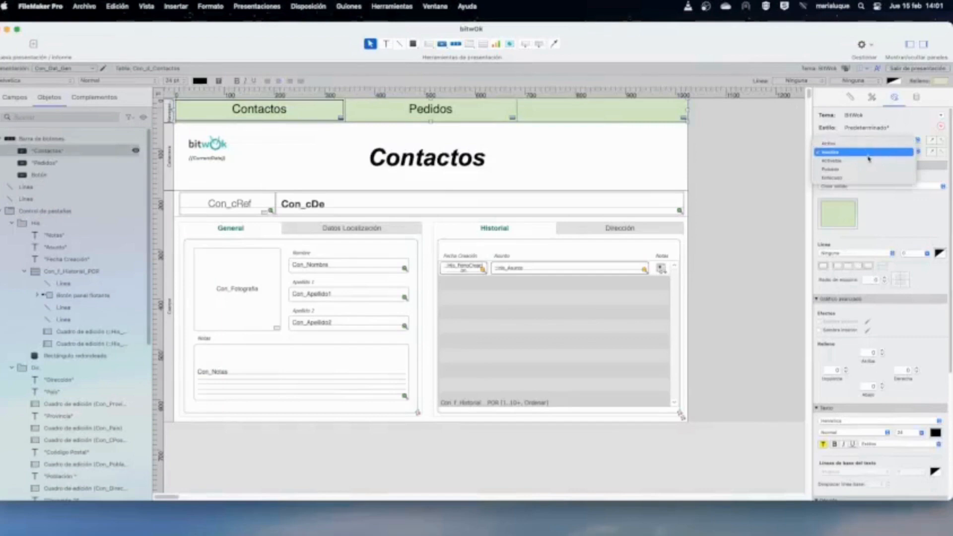
pyautogui.click(866, 144)
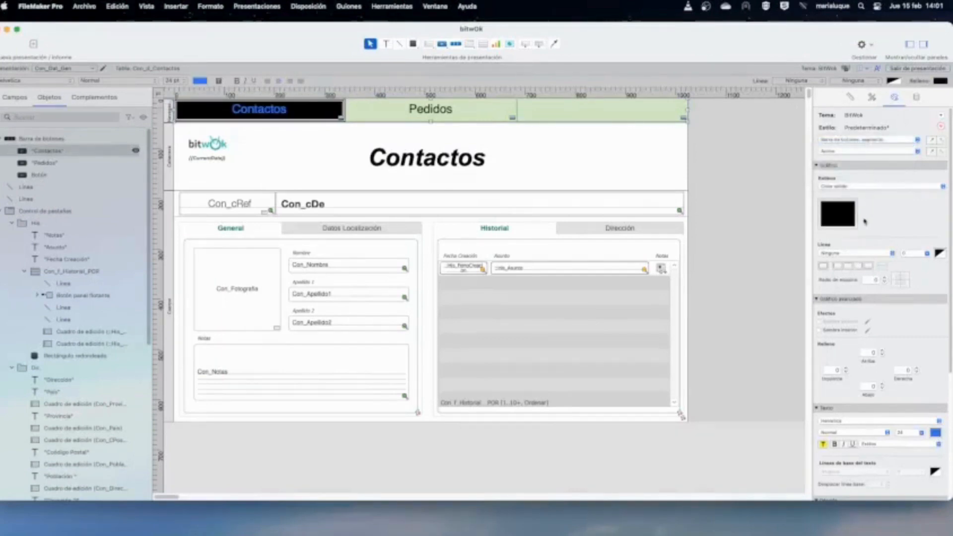
pyautogui.click(848, 219)
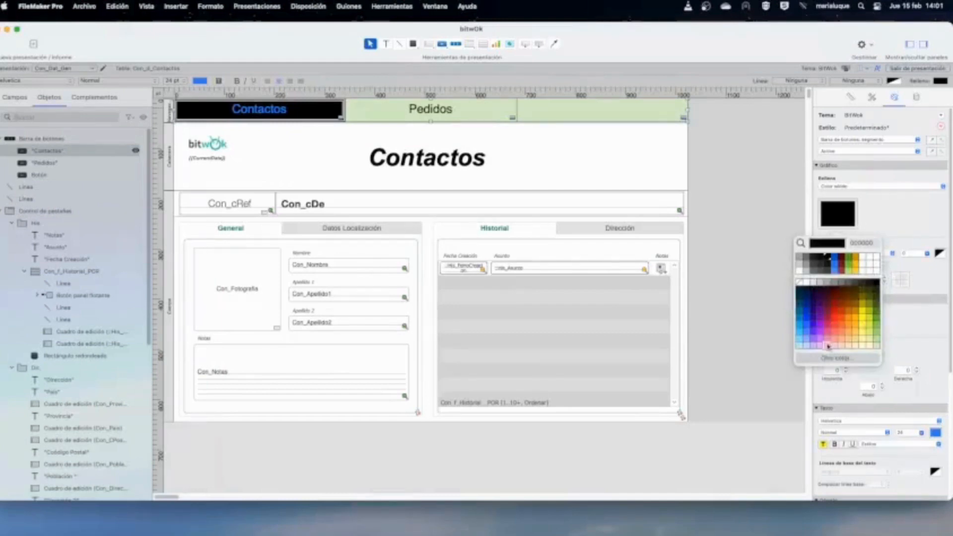
pyautogui.click(877, 326)
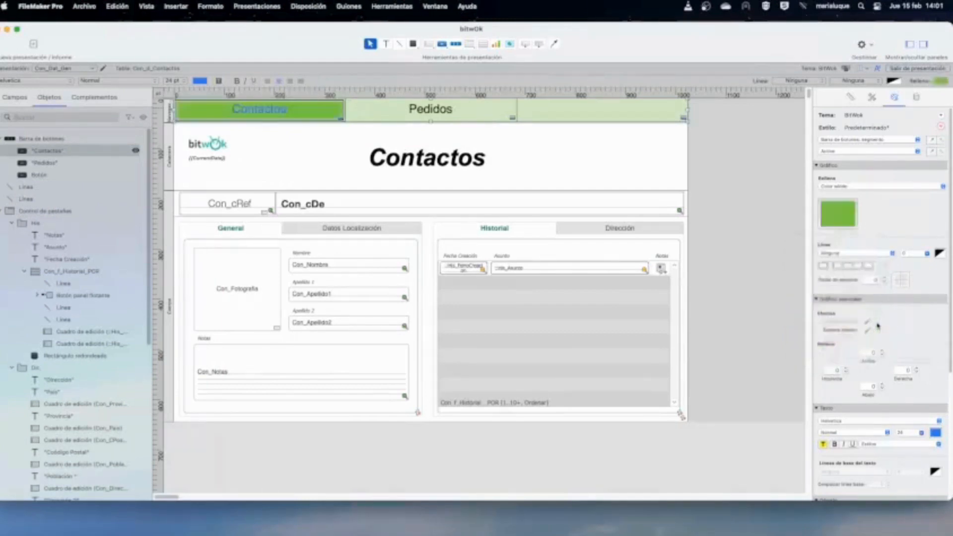
pyautogui.click(868, 320)
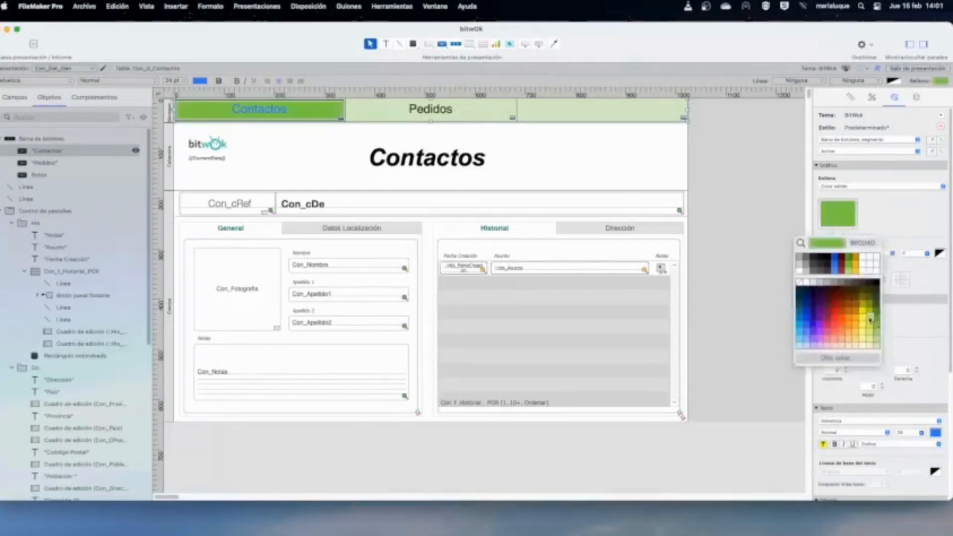
pyautogui.click(872, 300)
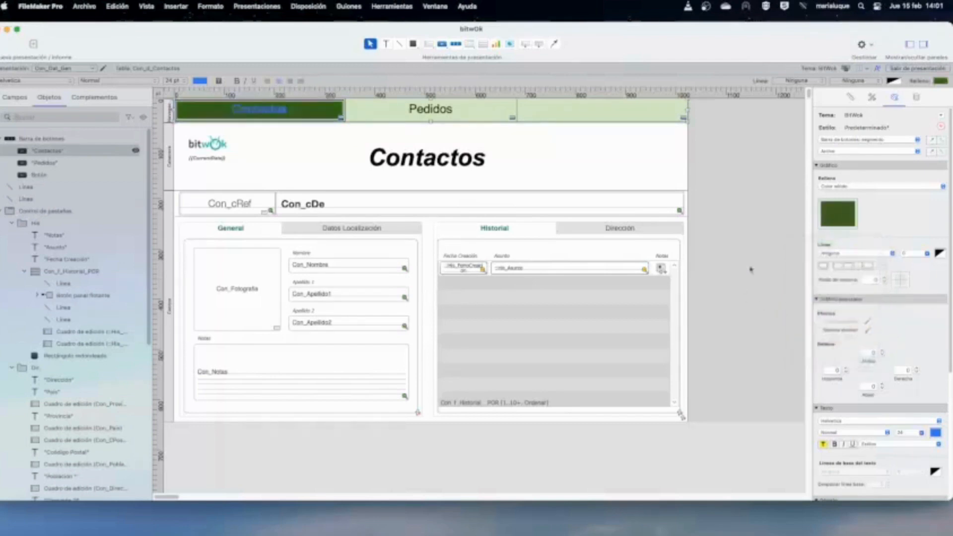
pyautogui.click(743, 288)
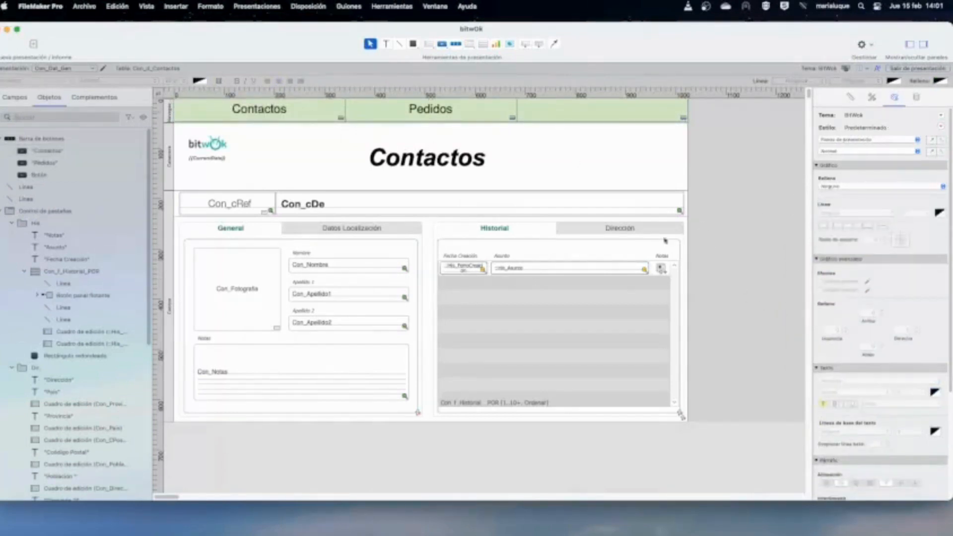
# Set Contactos as the active segment in the button bar's configuration
pyautogui.click(268, 107)
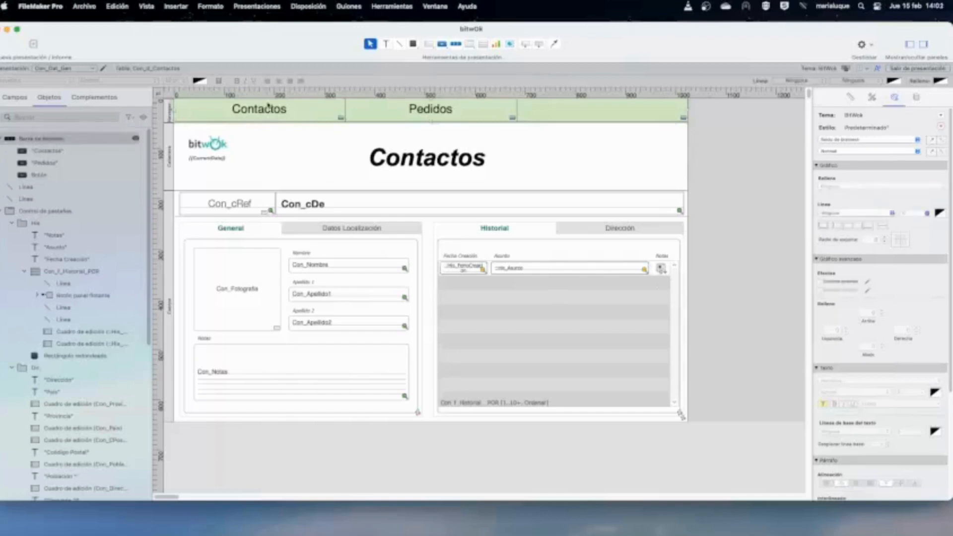
pyautogui.doubleClick(268, 107)
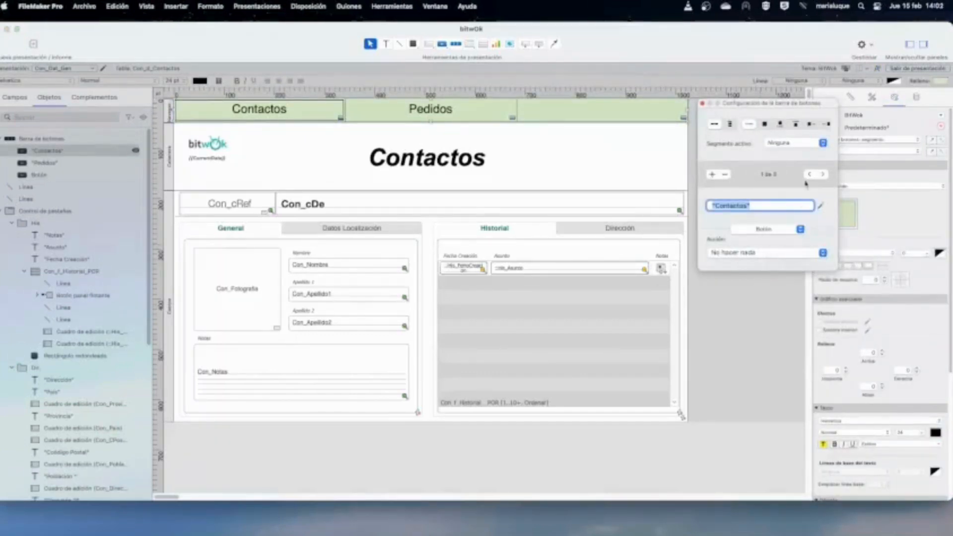
pyautogui.click(794, 143)
pyautogui.click(806, 159)
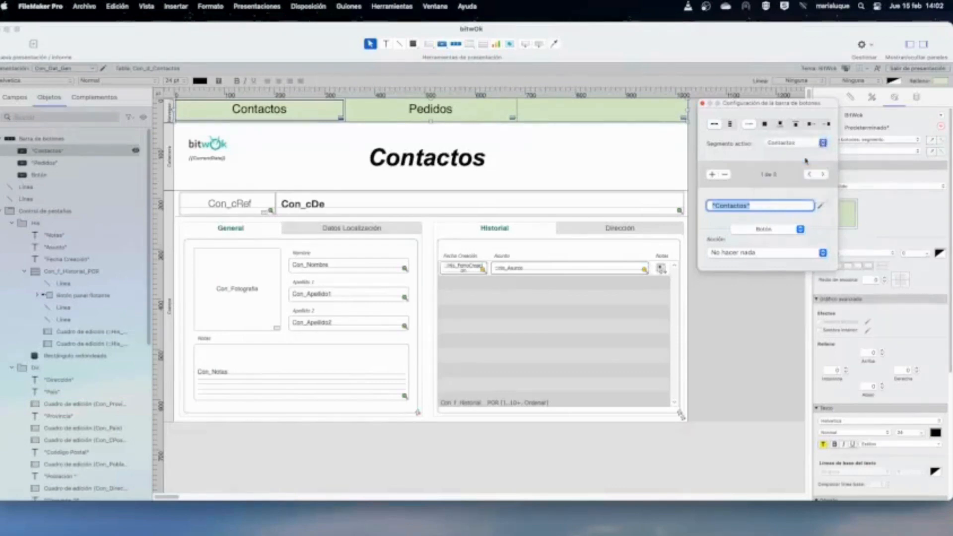
pyautogui.click(764, 296)
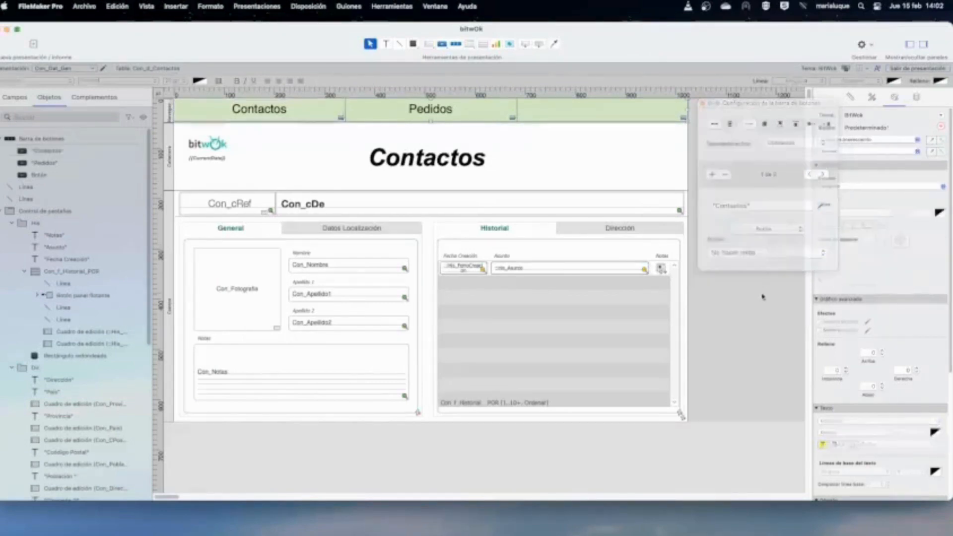
# Save the layout changes, check the button bar in Browse mode and return to layout mode
pyautogui.click(929, 68)
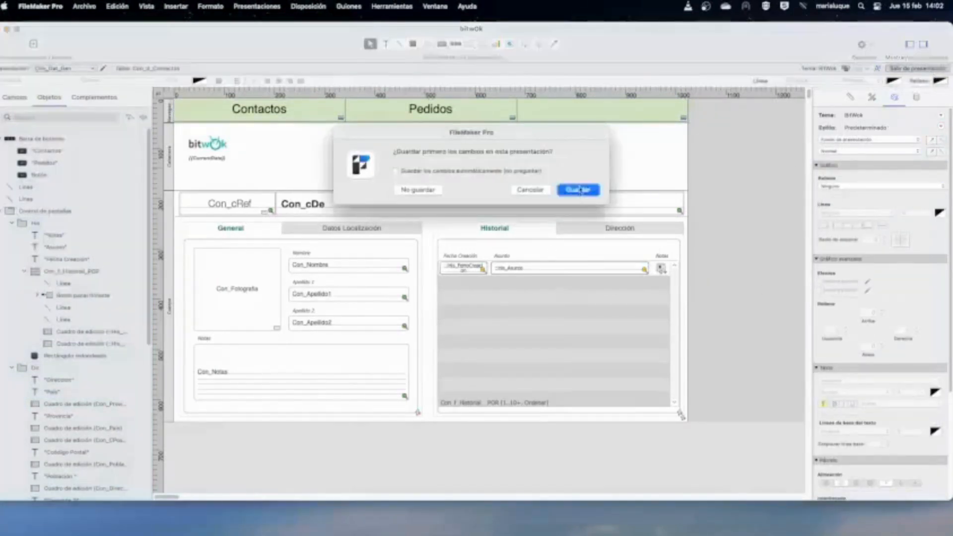
pyautogui.click(579, 189)
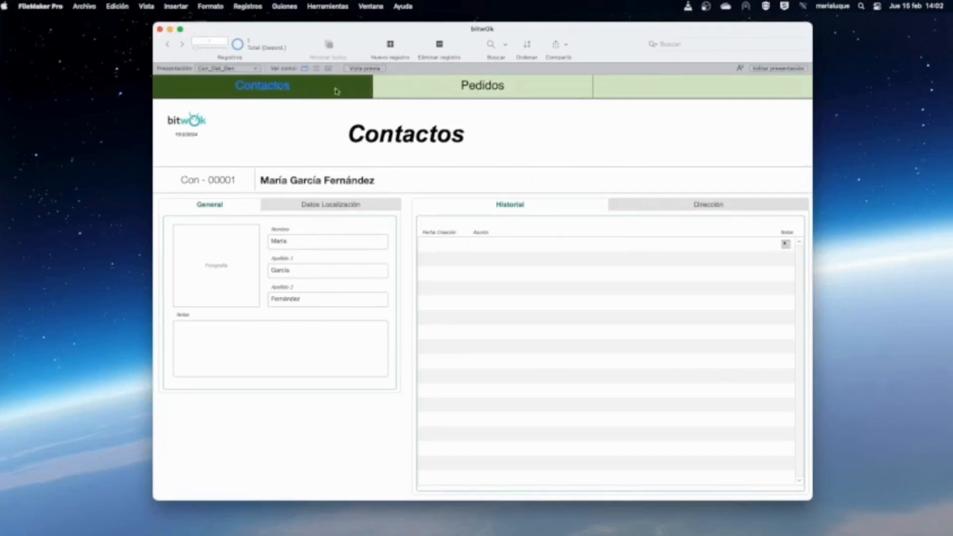
pyautogui.click(785, 71)
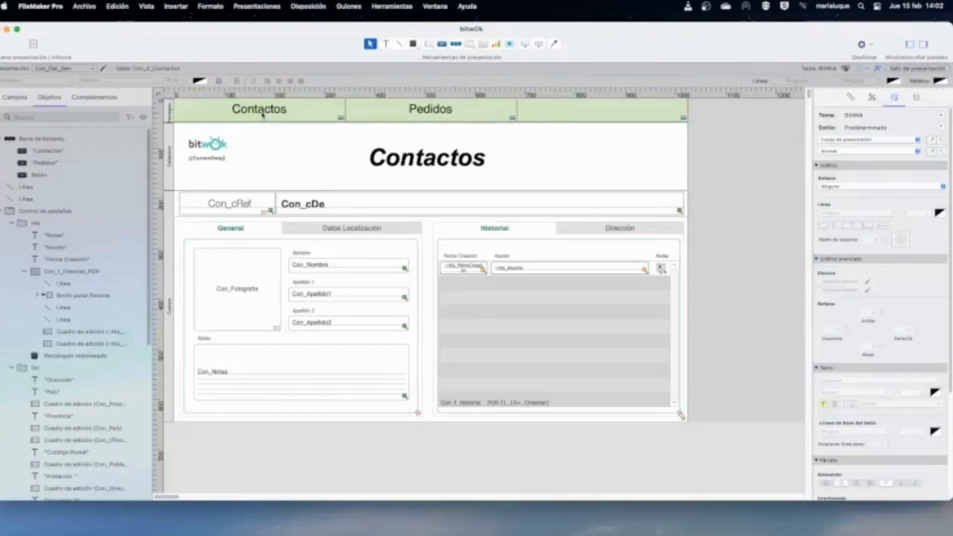
# Delete the Navegación superior part together with its button bar from the layout
pyautogui.click(262, 115)
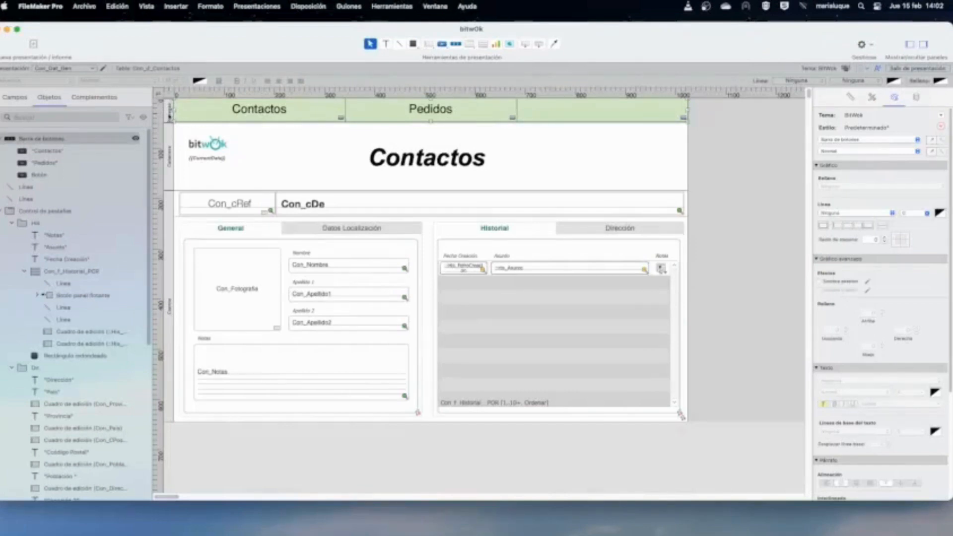
pyautogui.click(170, 116)
pyautogui.click(231, 111)
pyautogui.rightClick(309, 151)
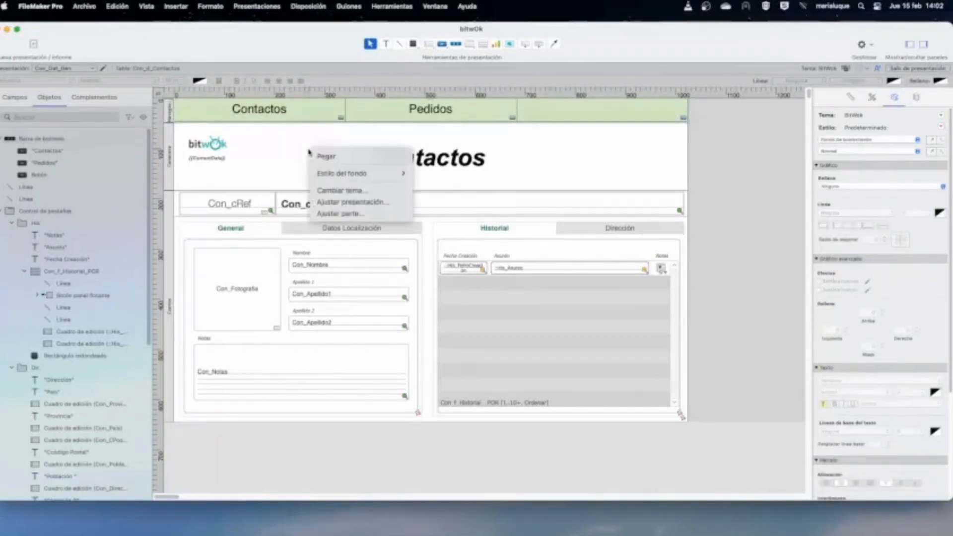
pyautogui.click(342, 213)
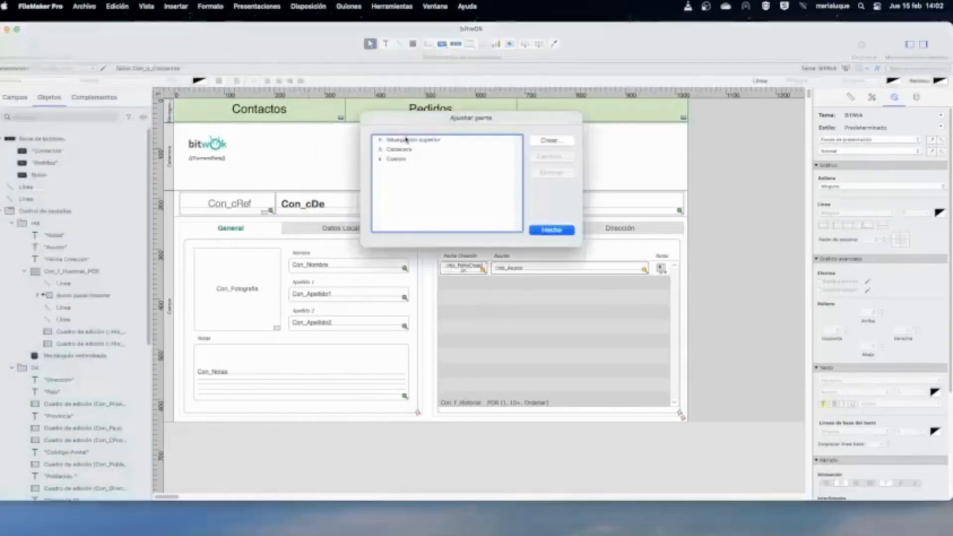
pyautogui.click(406, 139)
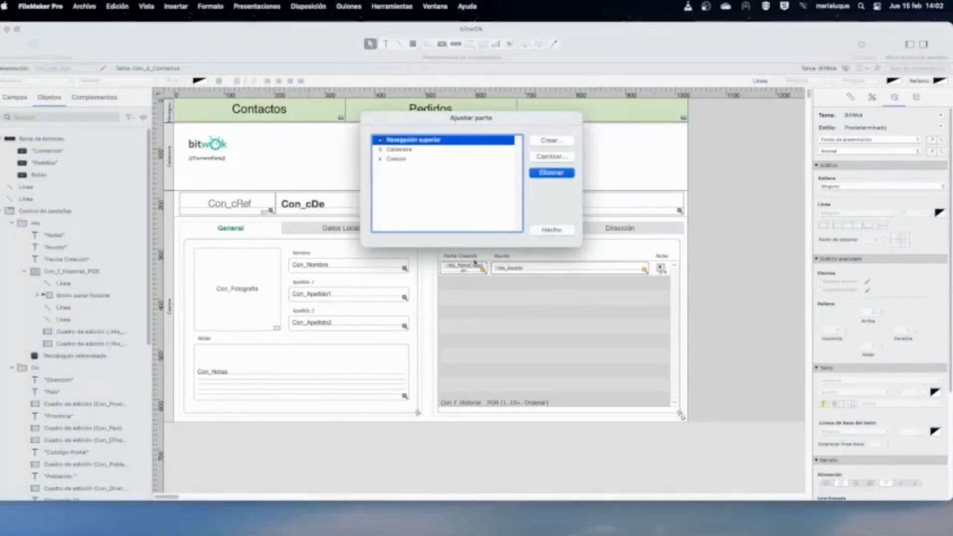
pyautogui.press('Return')
pyautogui.click(435, 232)
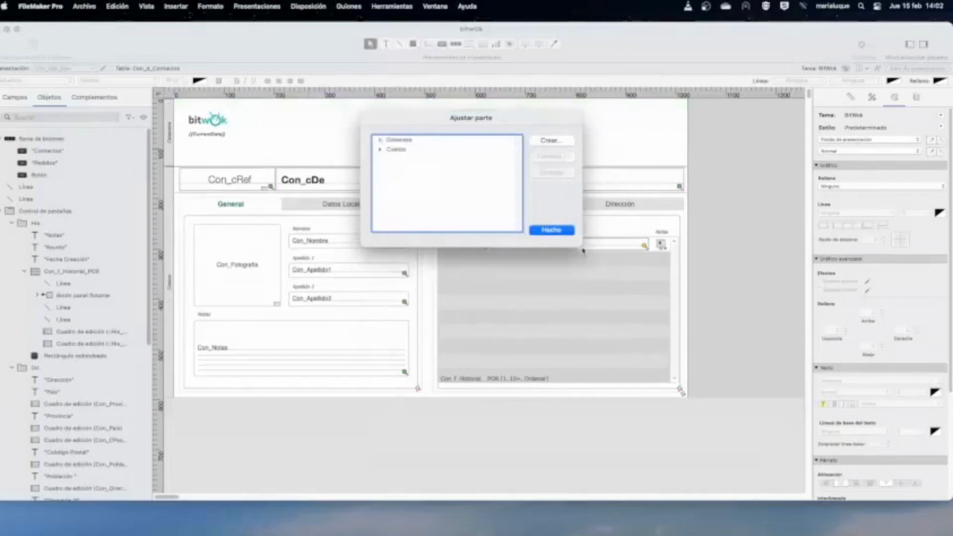
# Finish the part setup and examine the appearance settings of the Con_Nombre field
pyautogui.click(551, 231)
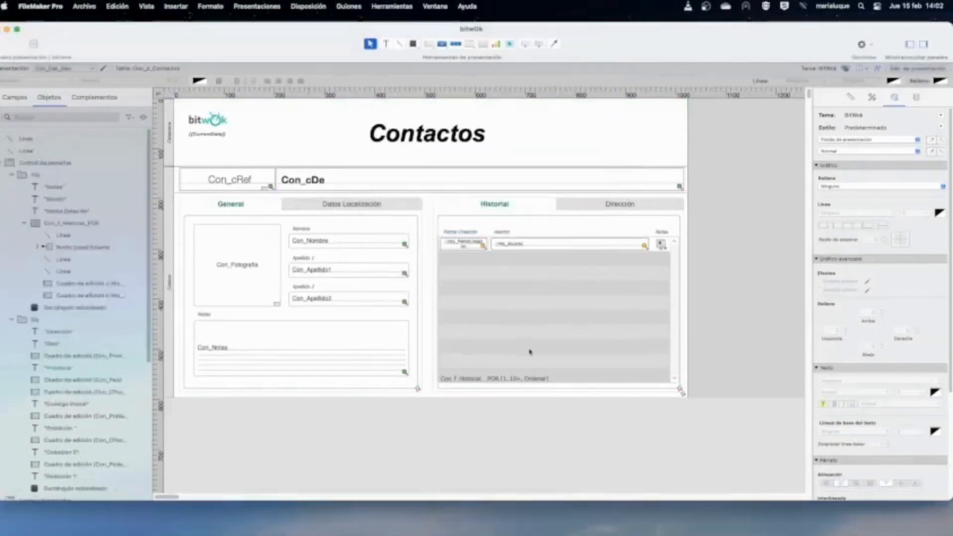
pyautogui.click(356, 242)
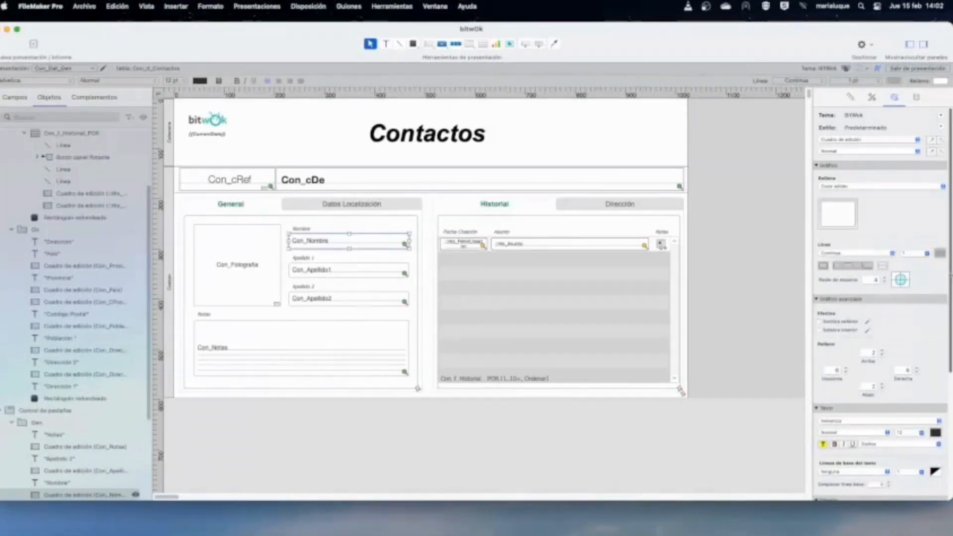
pyautogui.scroll(-10, 951, 282)
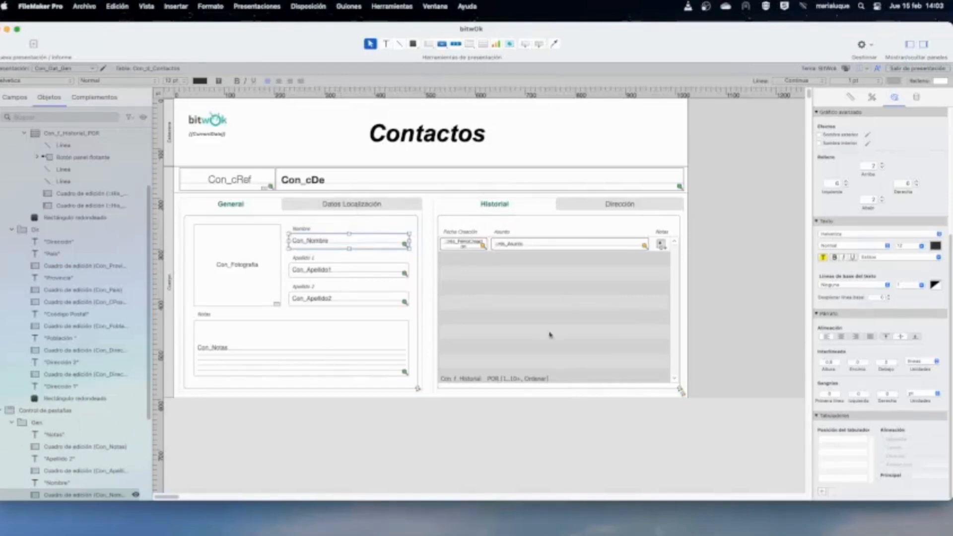
pyautogui.scroll(3, 917, 229)
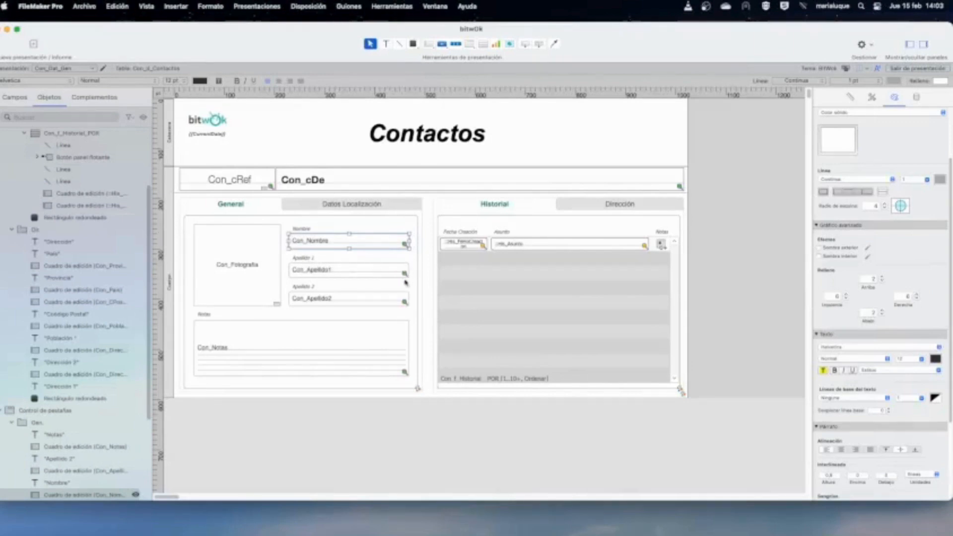
# Try the dashed, none and dotted line styles on the Con_Nombre field's border and restore the continuous line
pyautogui.click(852, 181)
pyautogui.click(839, 189)
pyautogui.click(852, 181)
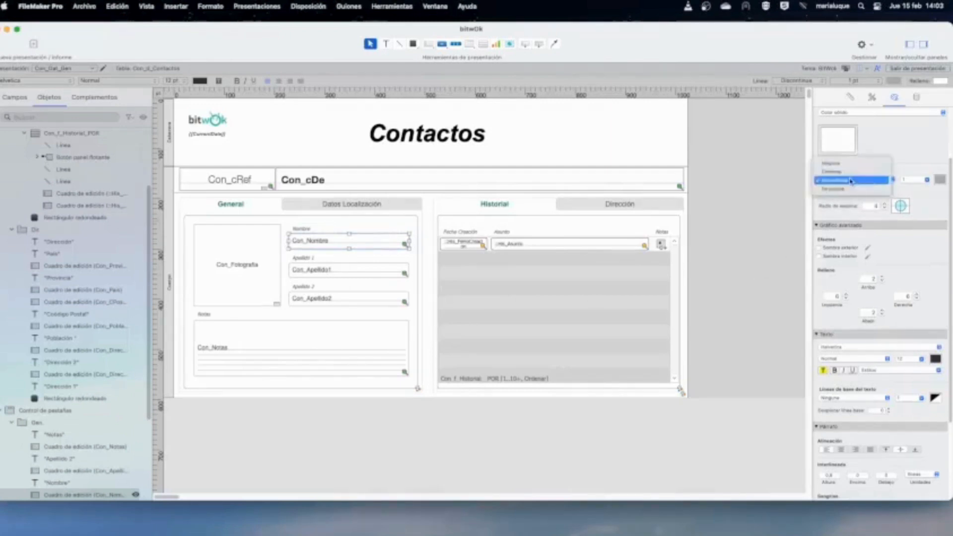
pyautogui.click(844, 161)
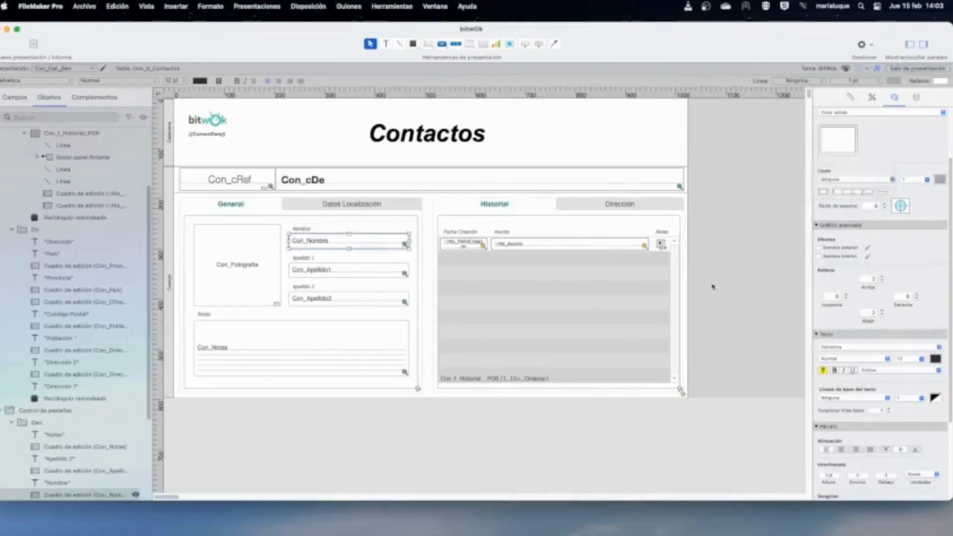
pyautogui.click(851, 180)
pyautogui.click(847, 197)
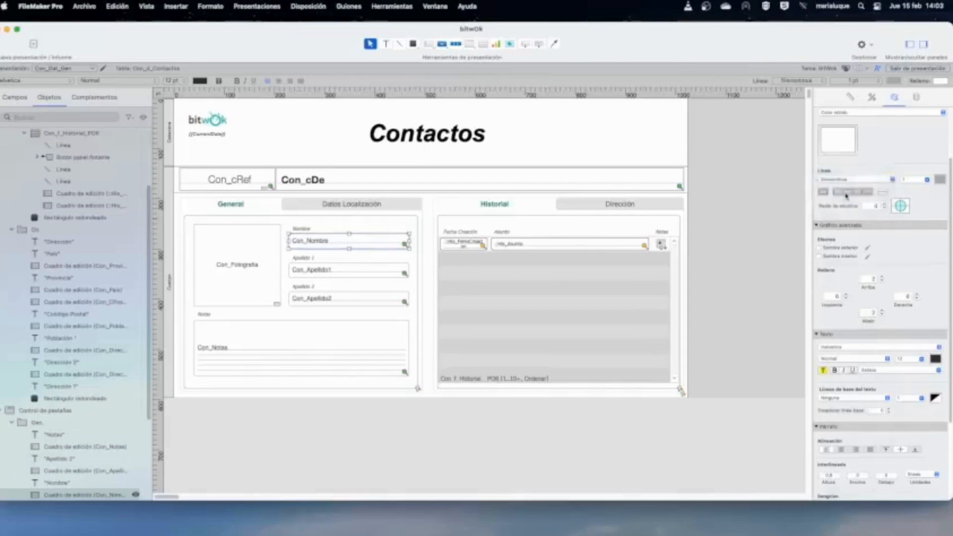
pyautogui.click(847, 177)
pyautogui.click(846, 174)
pyautogui.click(730, 268)
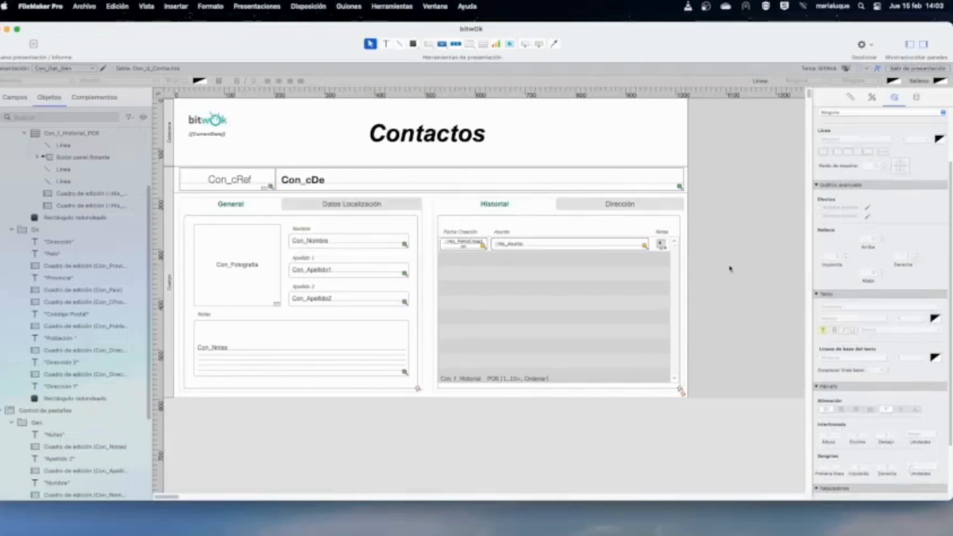
# Save the layout changes, switch to Browse mode and shrink the window to fit the contact form
pyautogui.click(592, 308)
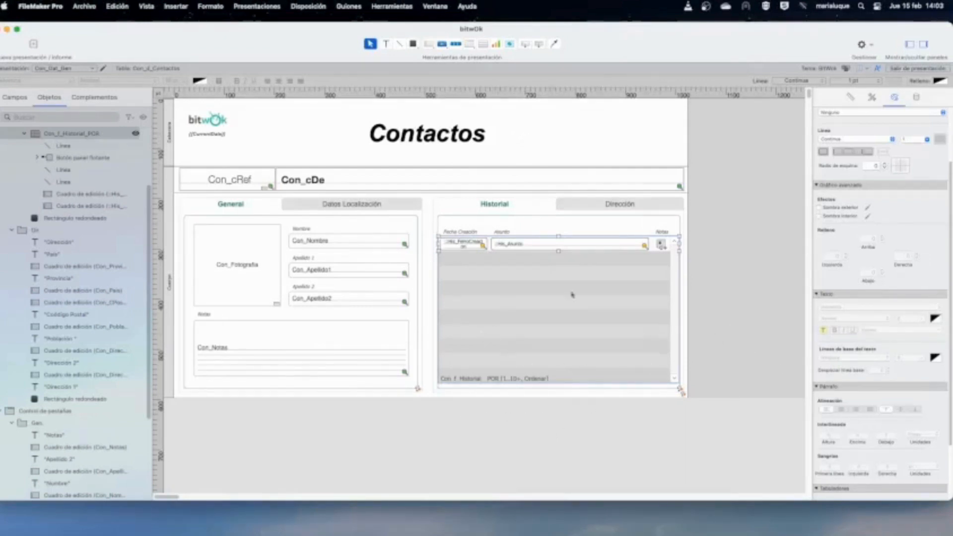
pyautogui.click(905, 71)
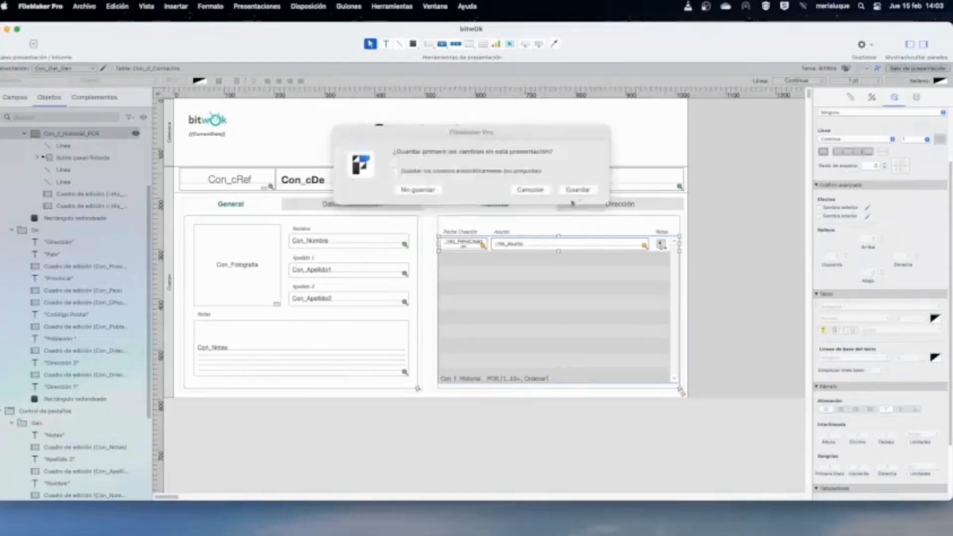
pyautogui.press('Return')
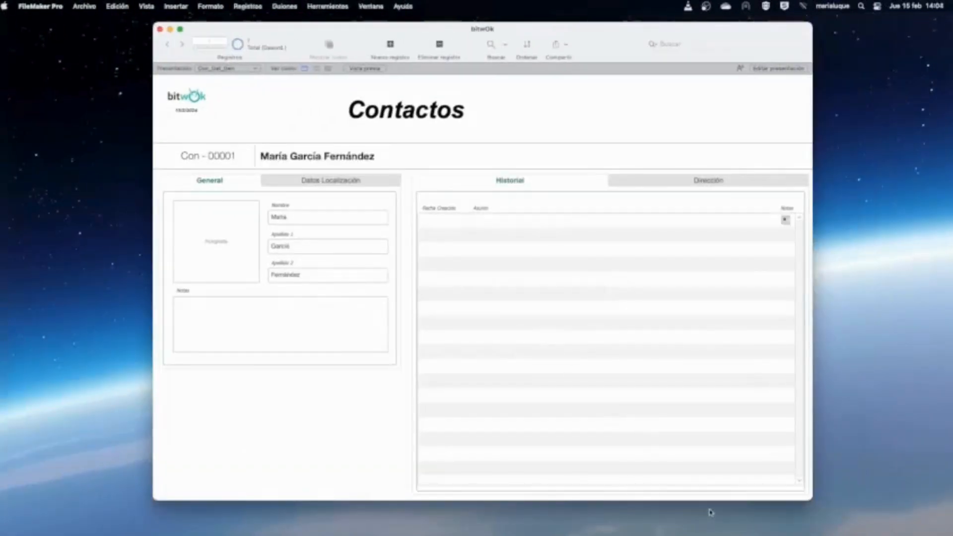
pyautogui.moveTo(806, 502); pyautogui.dragTo(740, 380)
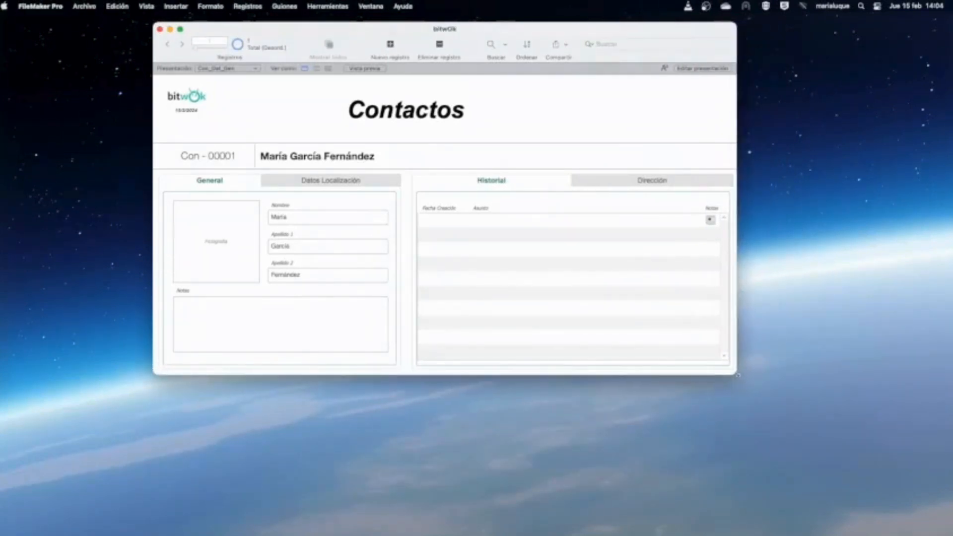
# Create a related record in the Historial portal with the Asunto "Prueba registro relacionado"
pyautogui.click(533, 219)
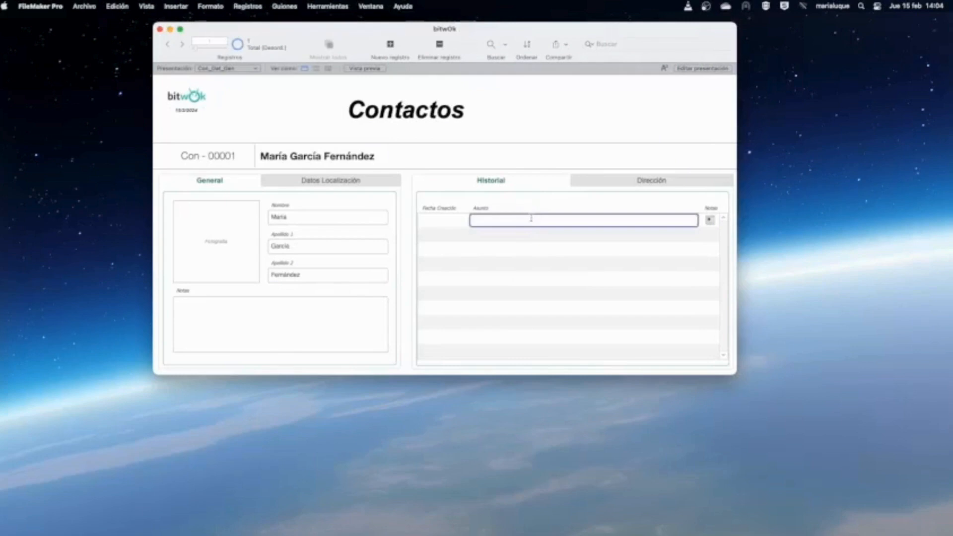
pyautogui.write('Pri')
pyautogui.press('BackSpace')
pyautogui.write('istro relacionado')
pyautogui.click(582, 209)
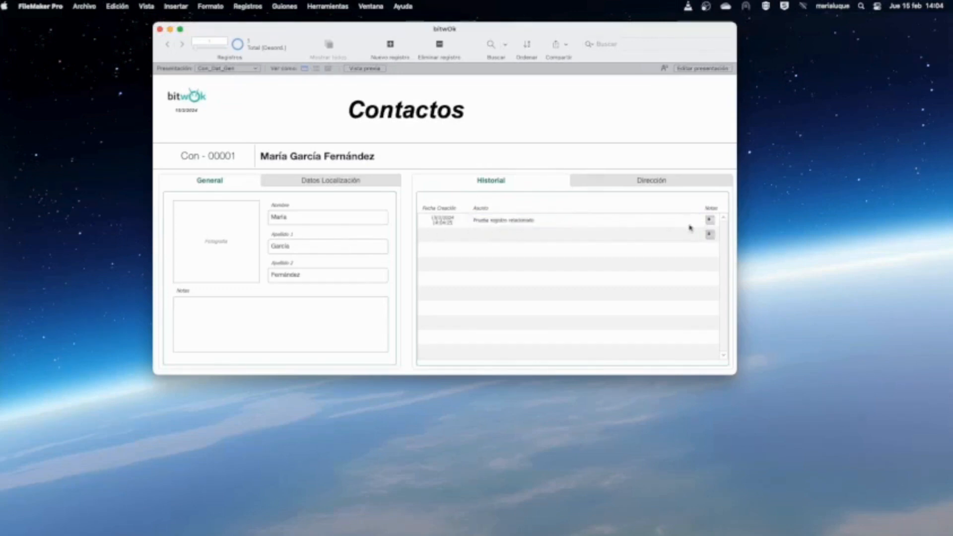
# Enter "notas" in the Notas popover of the first Historial record
pyautogui.click(710, 222)
pyautogui.click(621, 221)
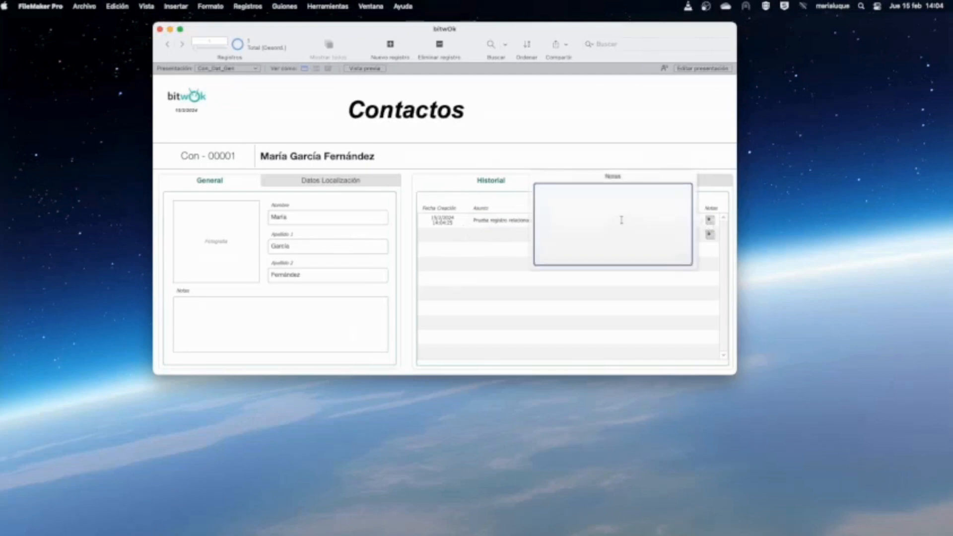
pyautogui.write('notas')
pyautogui.click(634, 117)
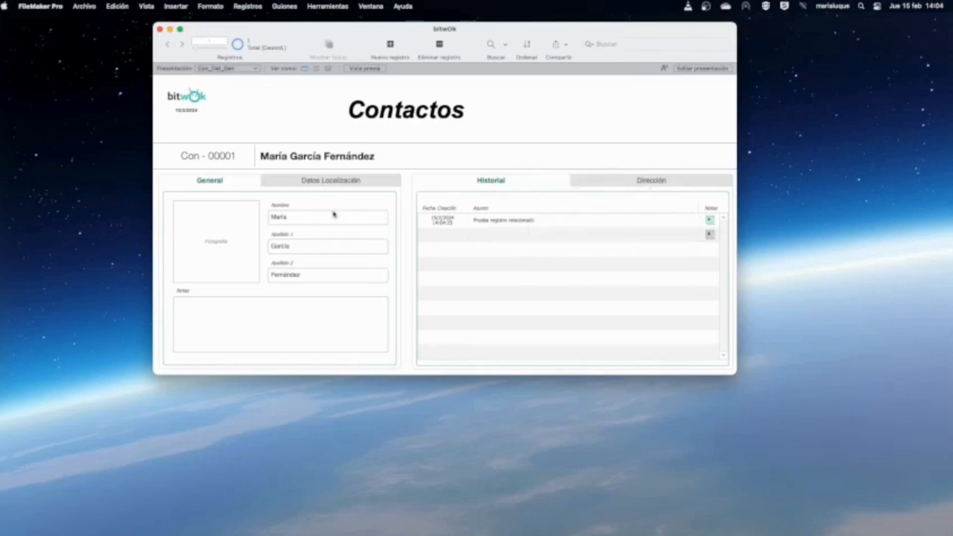
# Anchor the rounded rectangle around the Dirección fields to the right and bottom, and save the layout
pyautogui.click(311, 181)
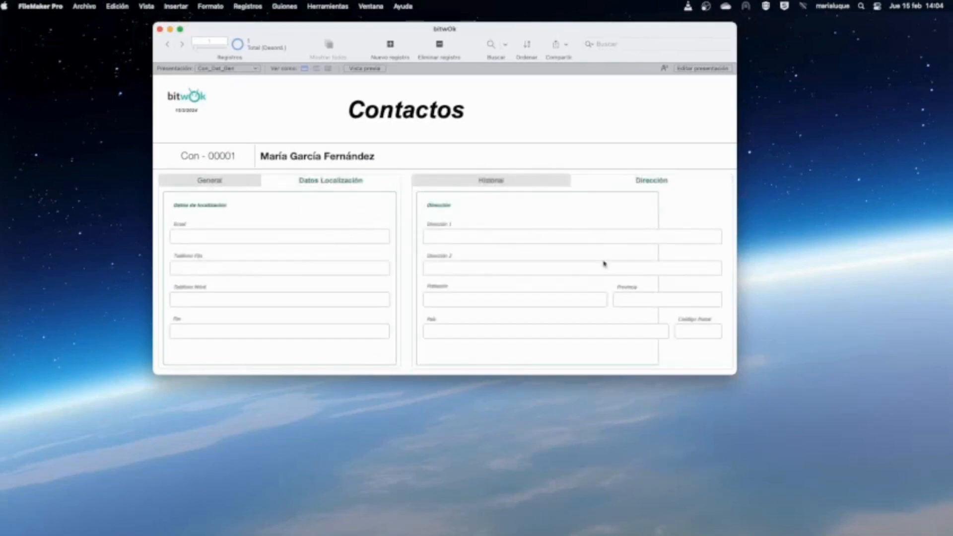
pyautogui.click(701, 69)
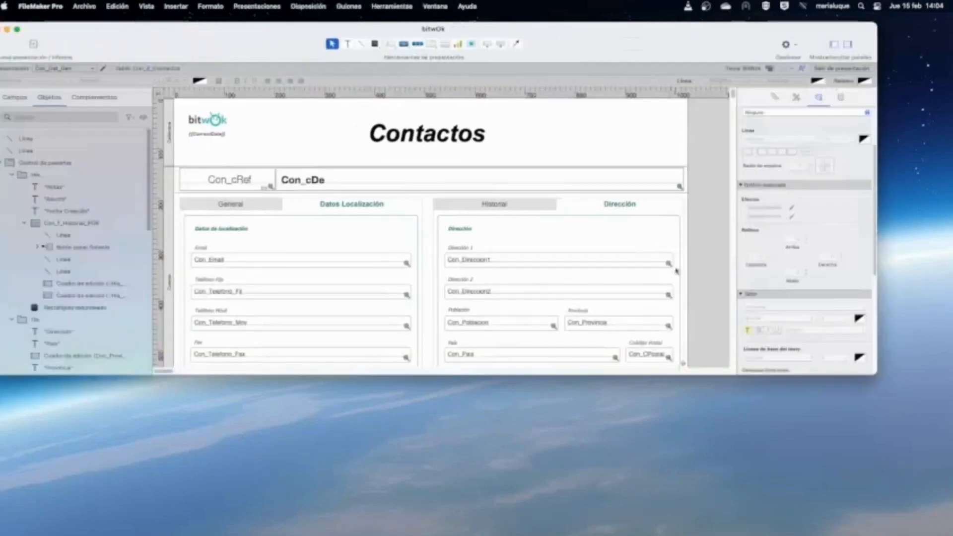
pyautogui.click(680, 256)
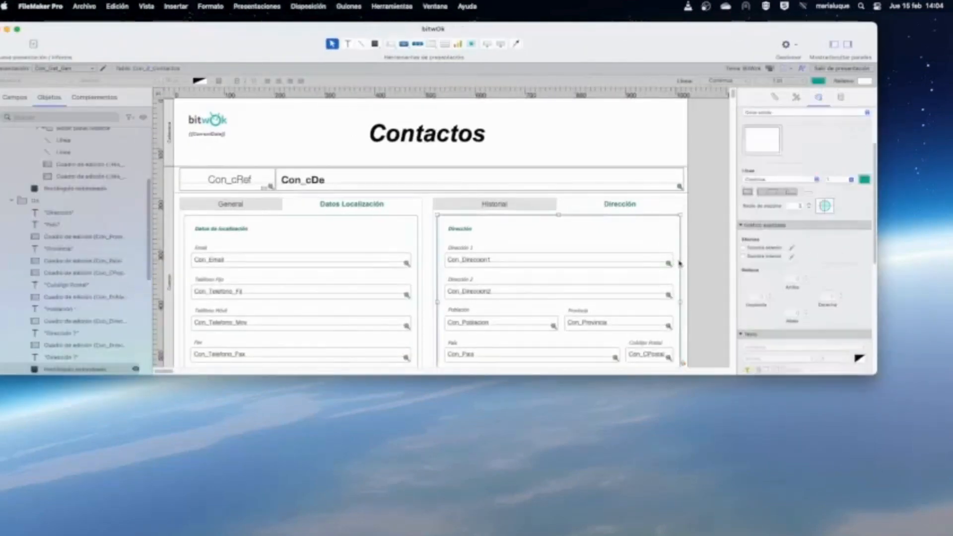
pyautogui.click(775, 97)
pyautogui.click(800, 175)
pyautogui.click(776, 191)
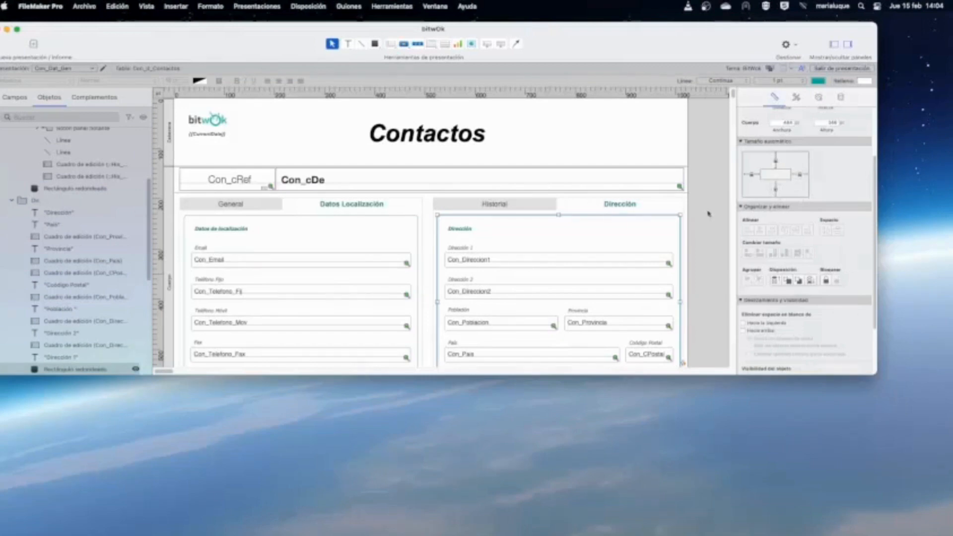
pyautogui.click(836, 74)
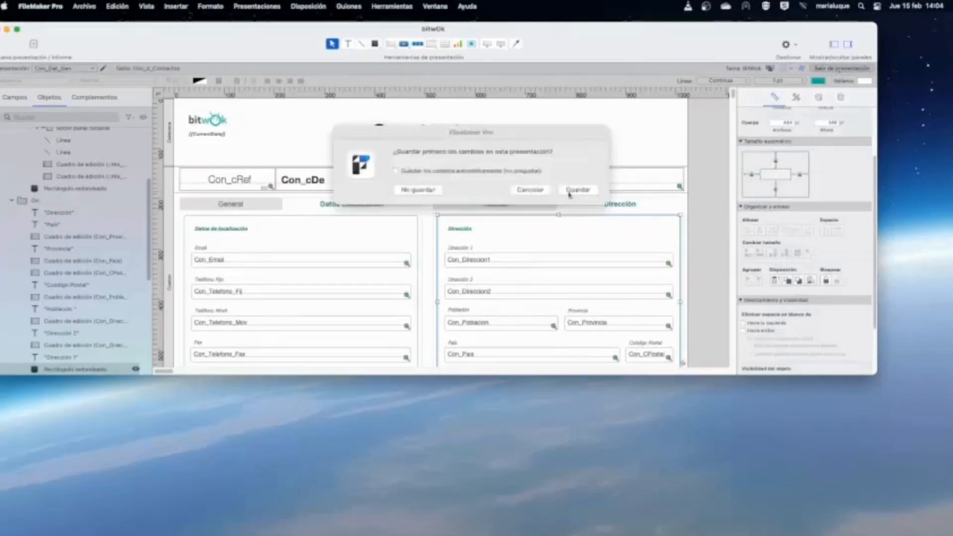
pyautogui.press('Return')
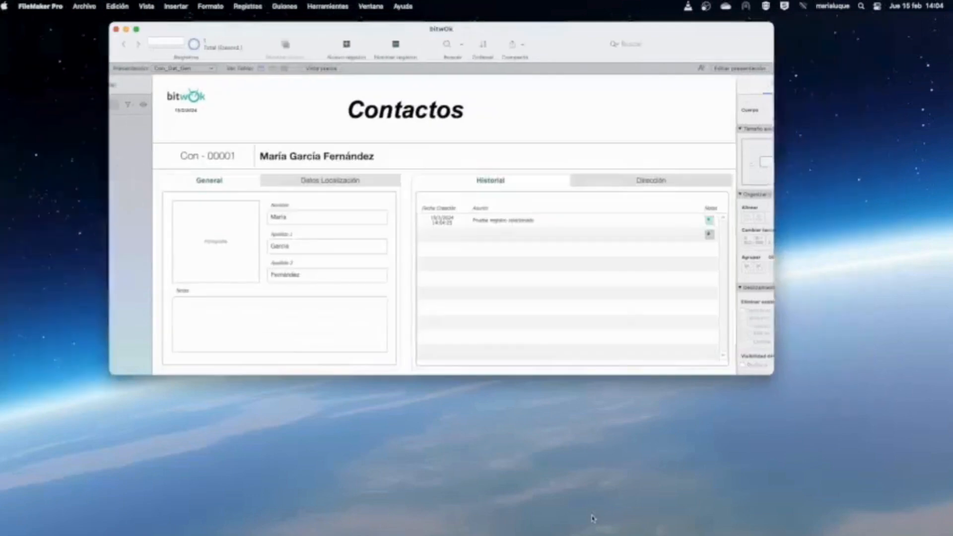
# Check the General and Datos Localización views in Browse mode and create a new contact record
pyautogui.click(643, 181)
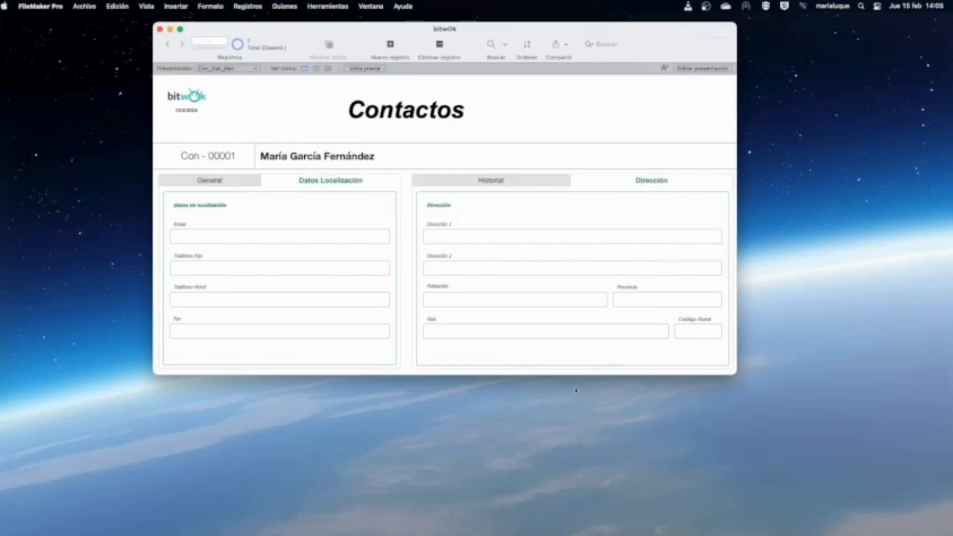
pyautogui.click(197, 182)
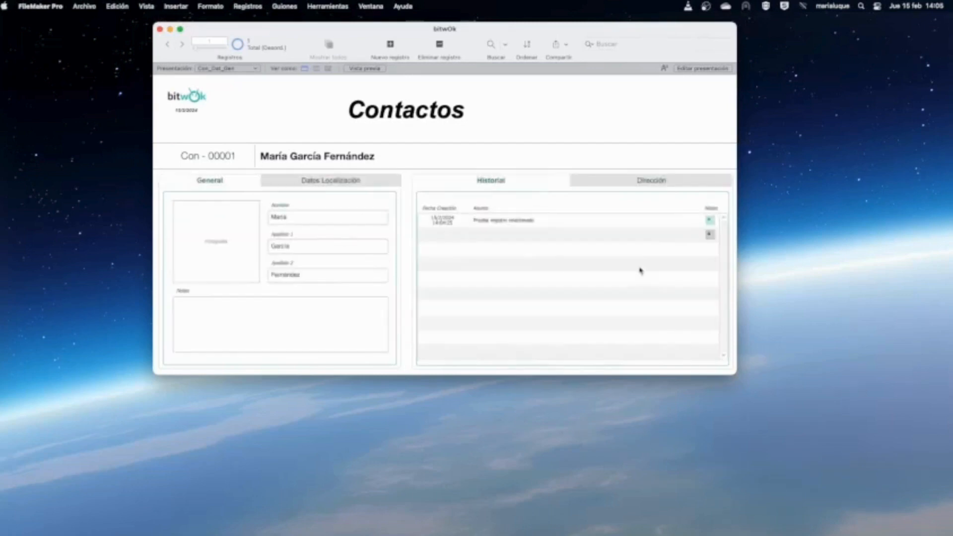
pyautogui.click(615, 185)
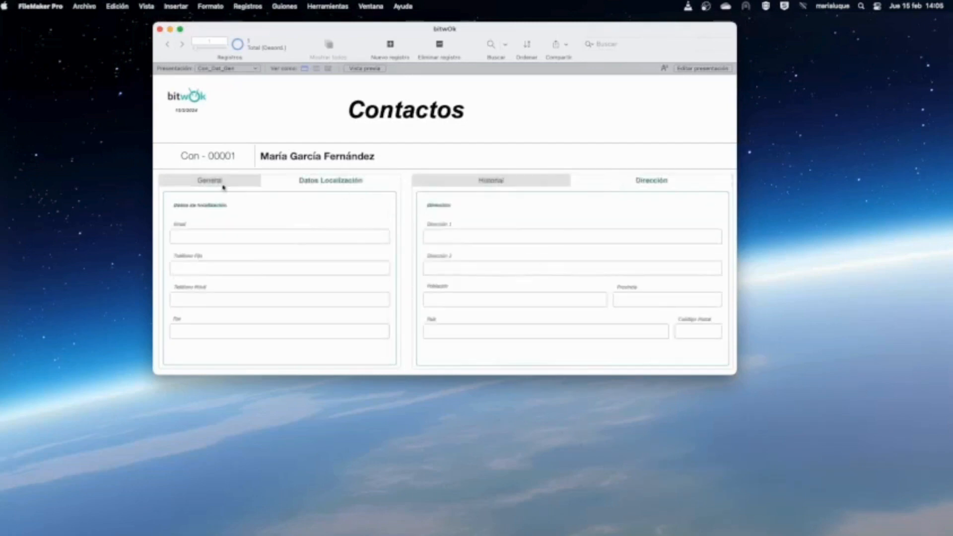
pyautogui.click(237, 187)
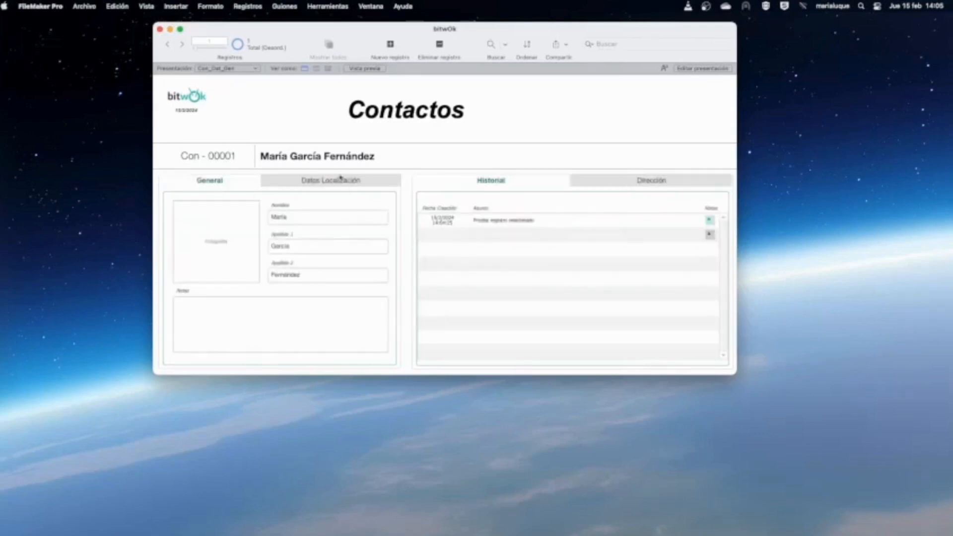
pyautogui.click(389, 45)
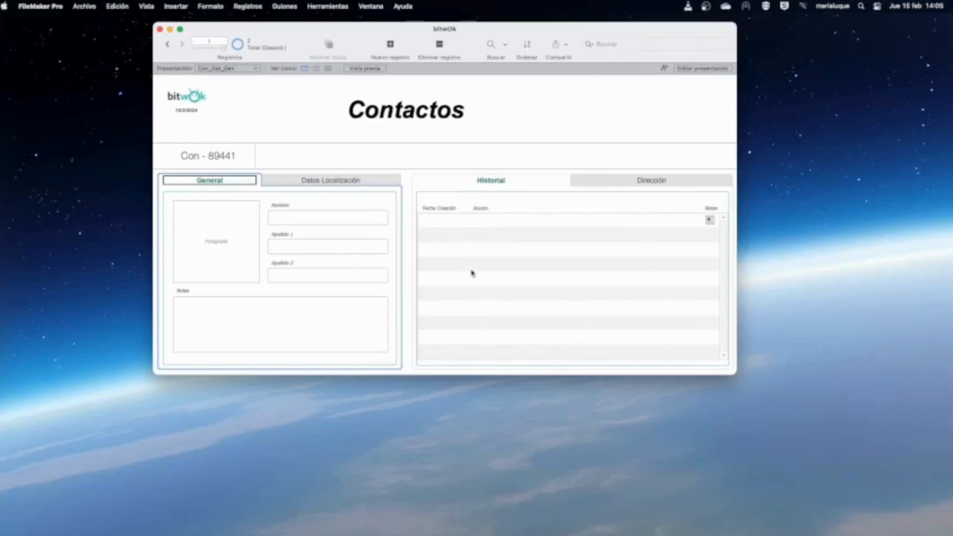
# Examine the relationship settings between Con_f_Historial__PDR and Con_d_Contactos in the relationships graph
pyautogui.click(704, 70)
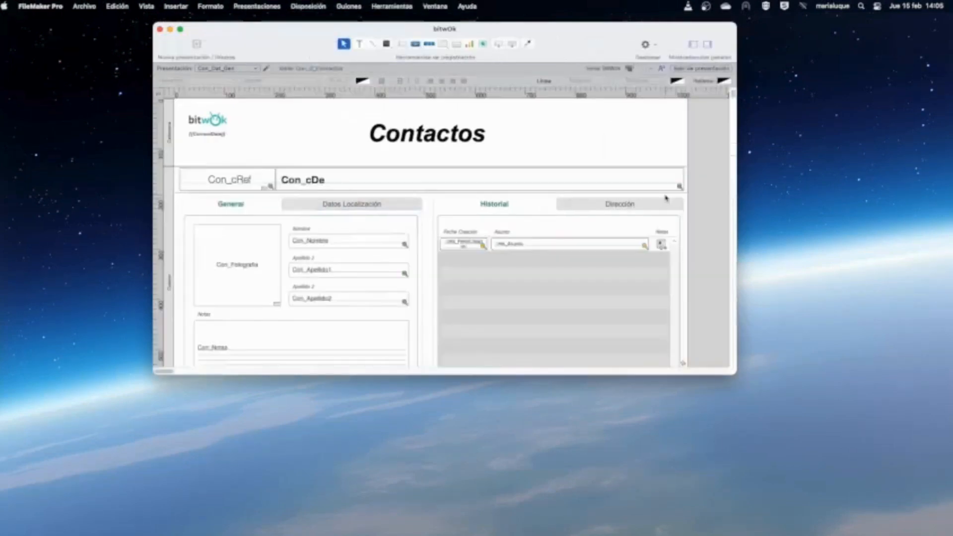
pyautogui.hscroll(15, 447, 229)
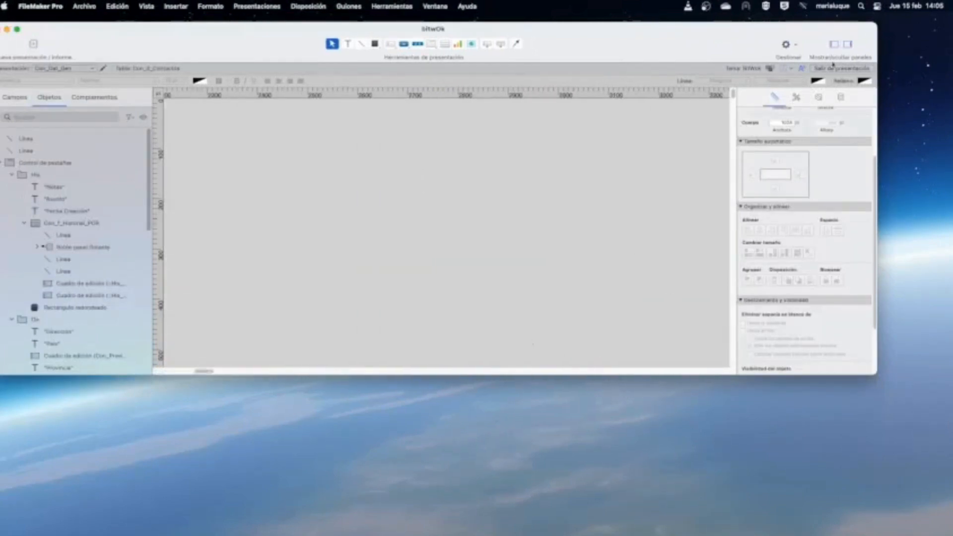
pyautogui.click(785, 44)
pyautogui.click(792, 56)
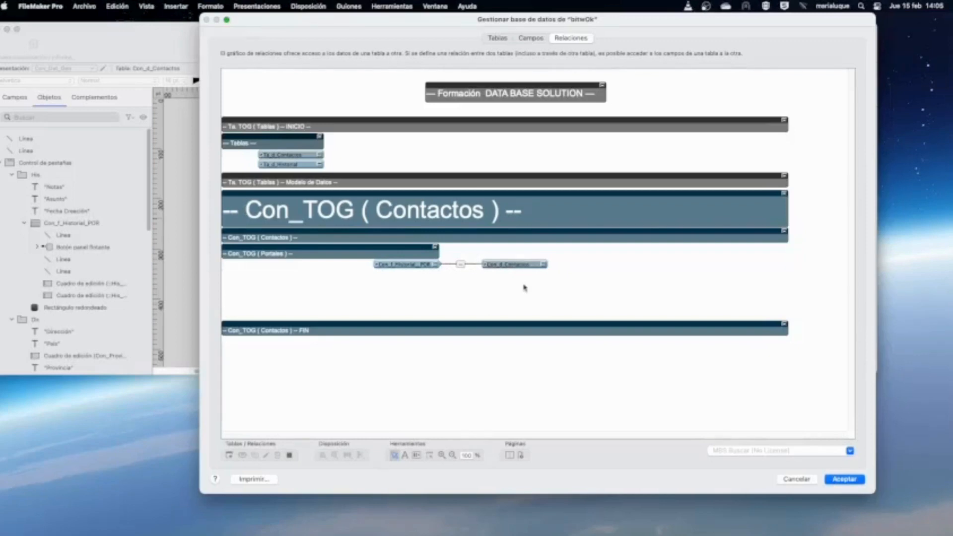
pyautogui.doubleClick(461, 267)
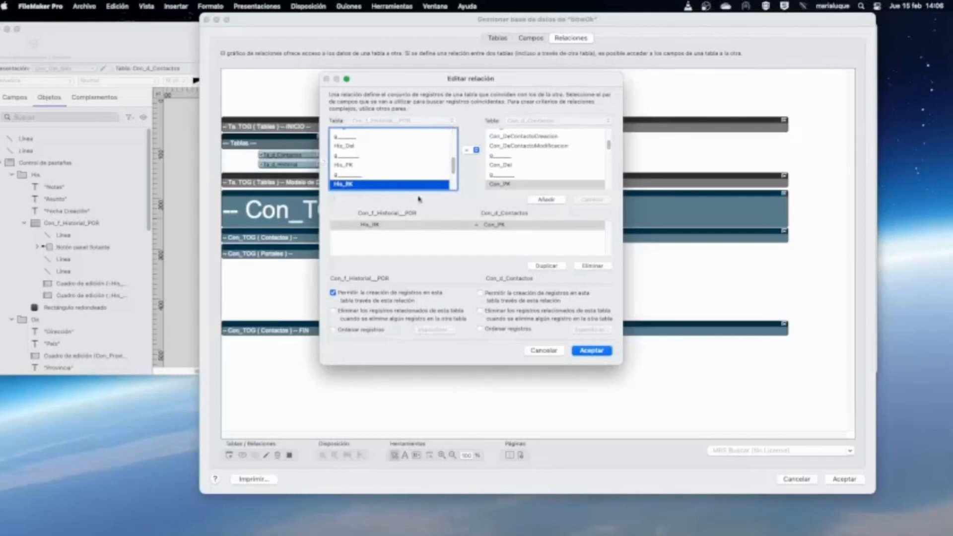
pyautogui.click(591, 351)
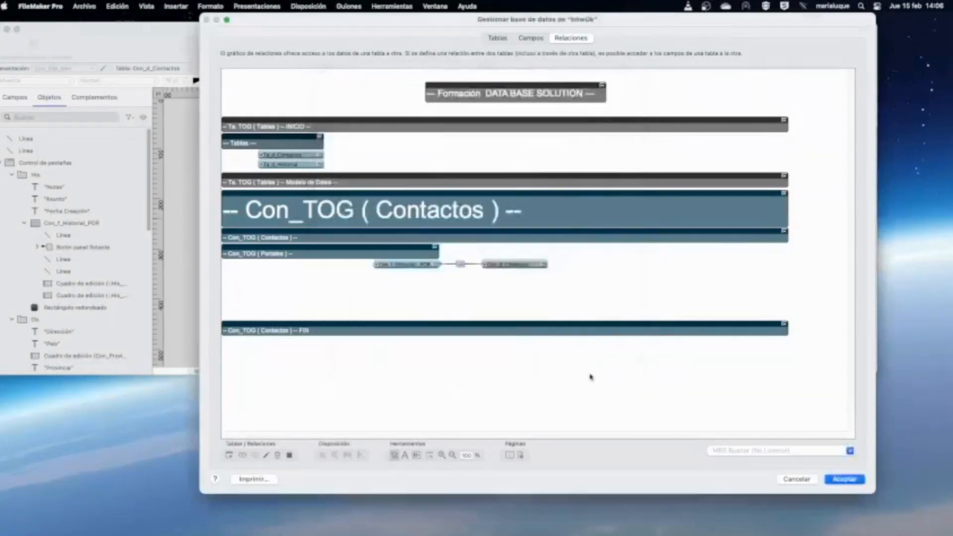
pyautogui.click(853, 480)
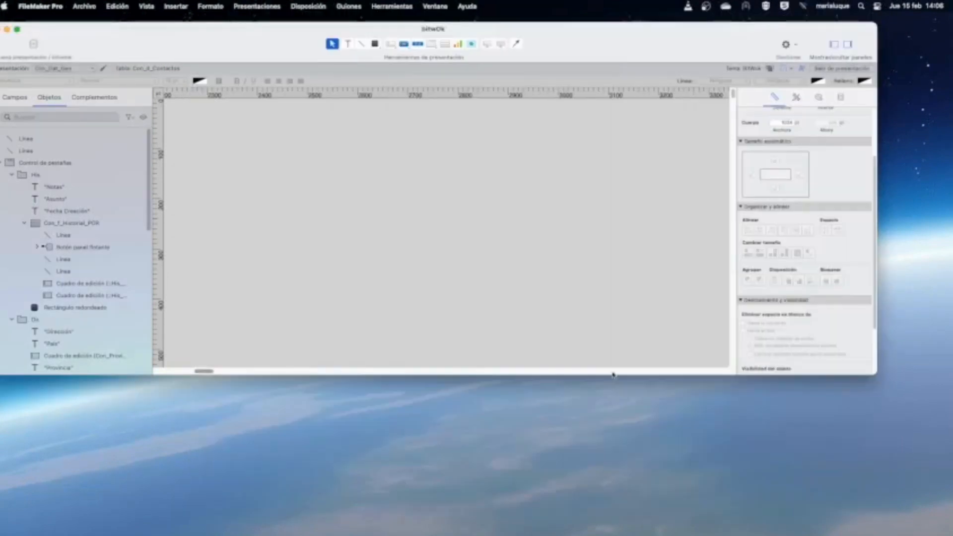
# Leave layout editing and add a numeric field named Con_Numero to the Contactos table in the database definition
pyautogui.click(840, 69)
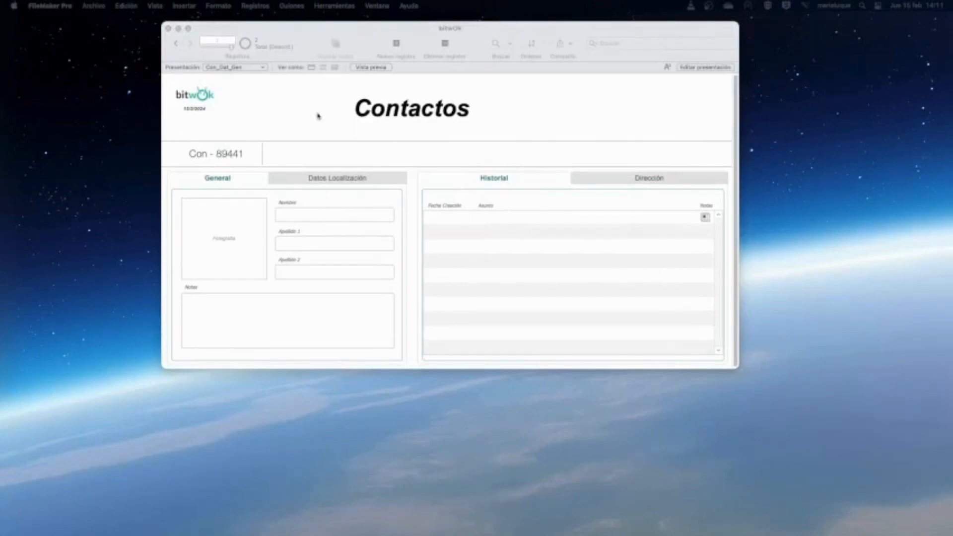
pyautogui.click(93, 6)
pyautogui.moveTo(142, 101)
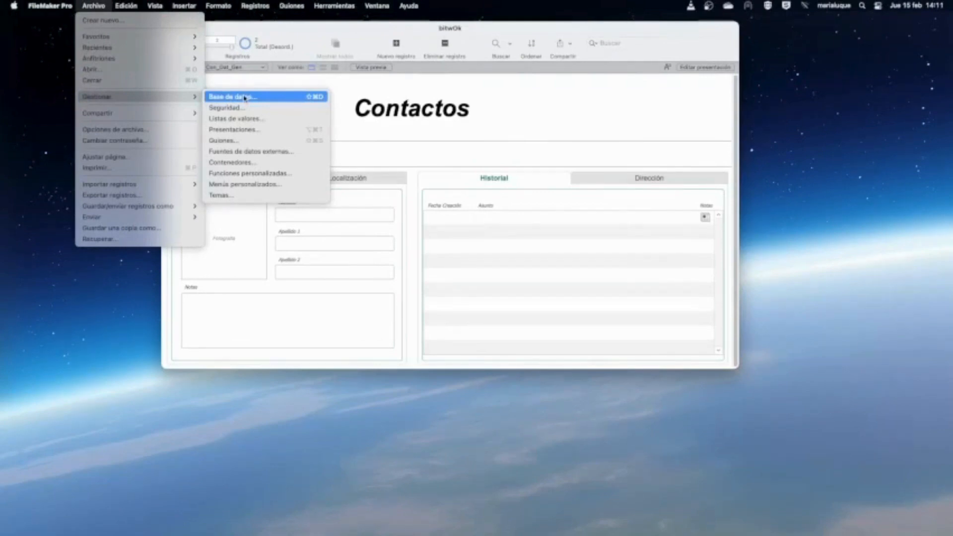
pyautogui.click(244, 97)
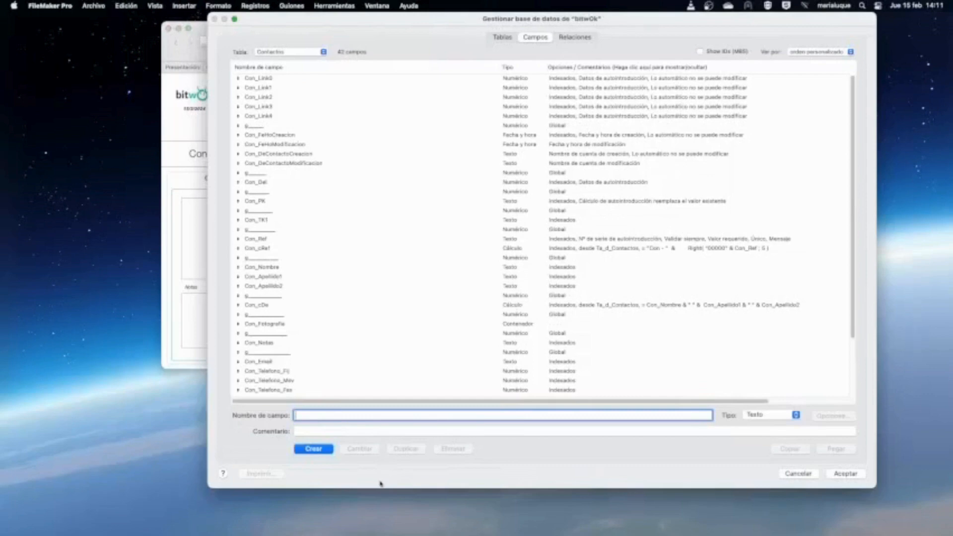
pyautogui.write('Con_Numero')
pyautogui.click(793, 415)
pyautogui.click(783, 426)
pyautogui.click(308, 449)
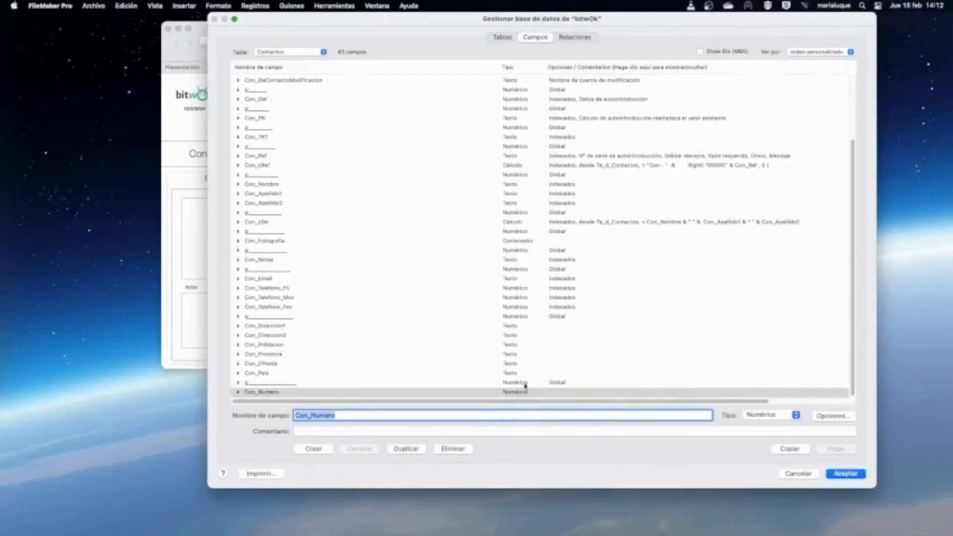
pyautogui.click(852, 475)
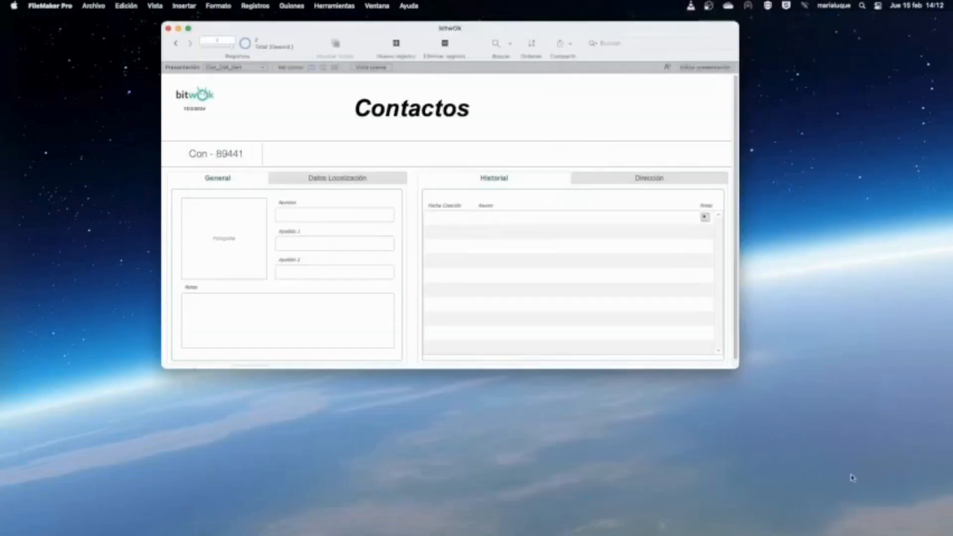
# Reopen the layout for editing and draw a Con_Numero edit box without a label beside the Contactos title in the header
pyautogui.click(705, 67)
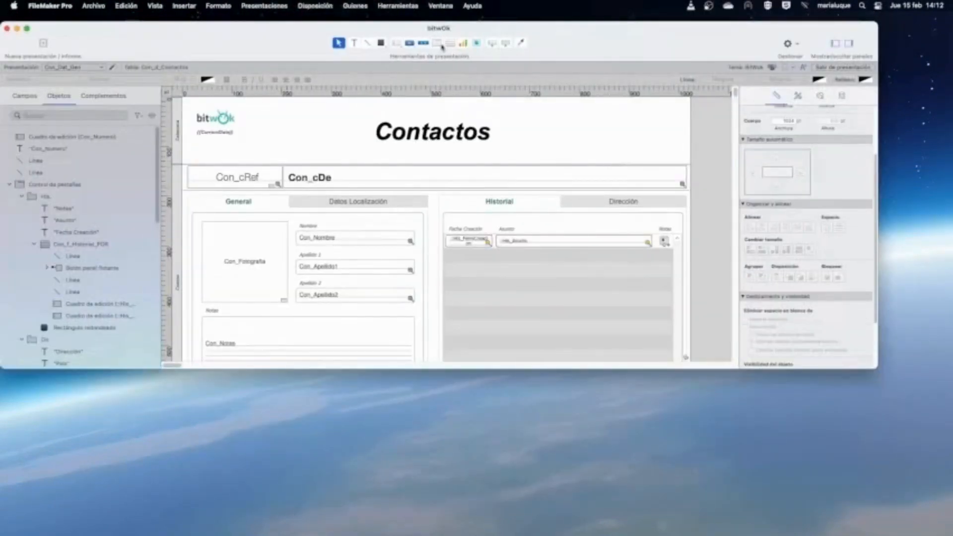
pyautogui.click(397, 43)
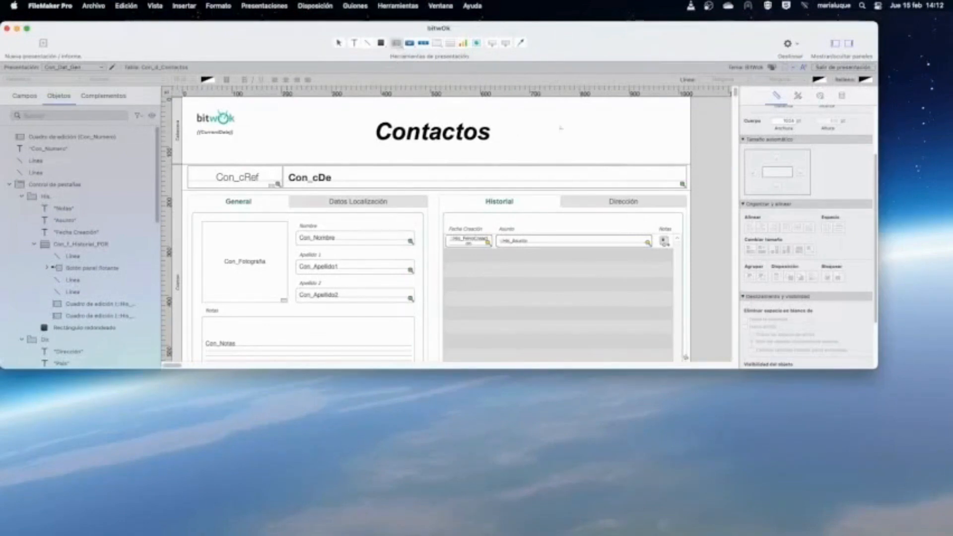
pyautogui.moveTo(572, 122); pyautogui.dragTo(683, 164)
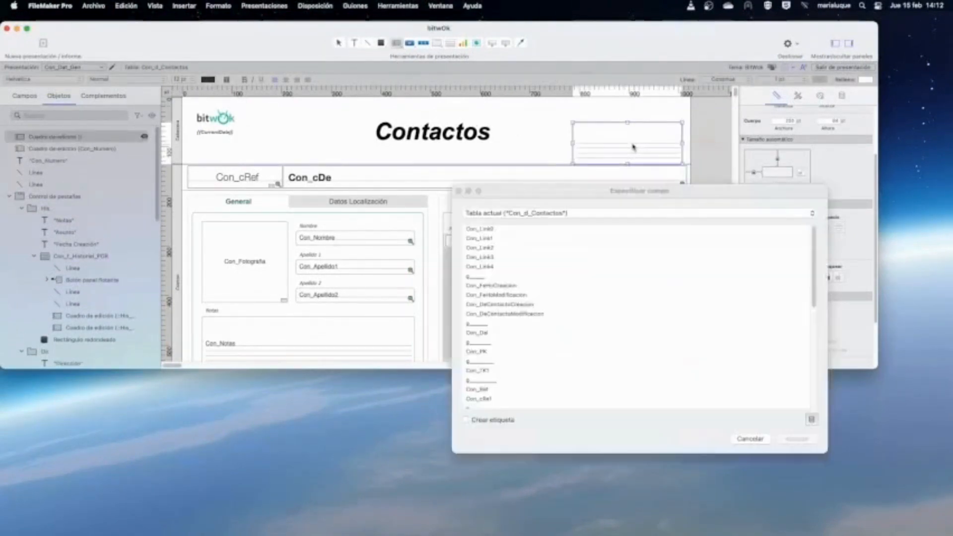
pyautogui.scroll(-3, 543, 343)
pyautogui.click(489, 403)
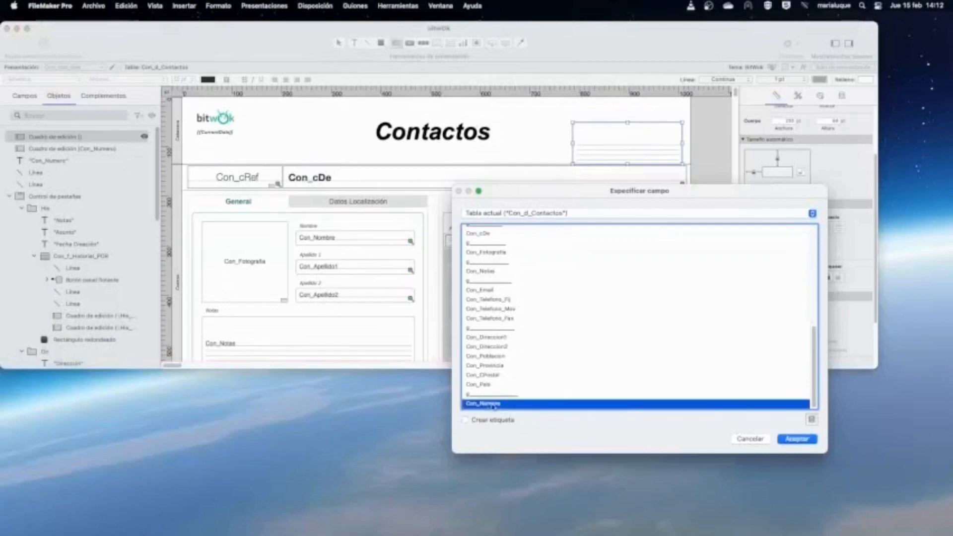
pyautogui.click(797, 439)
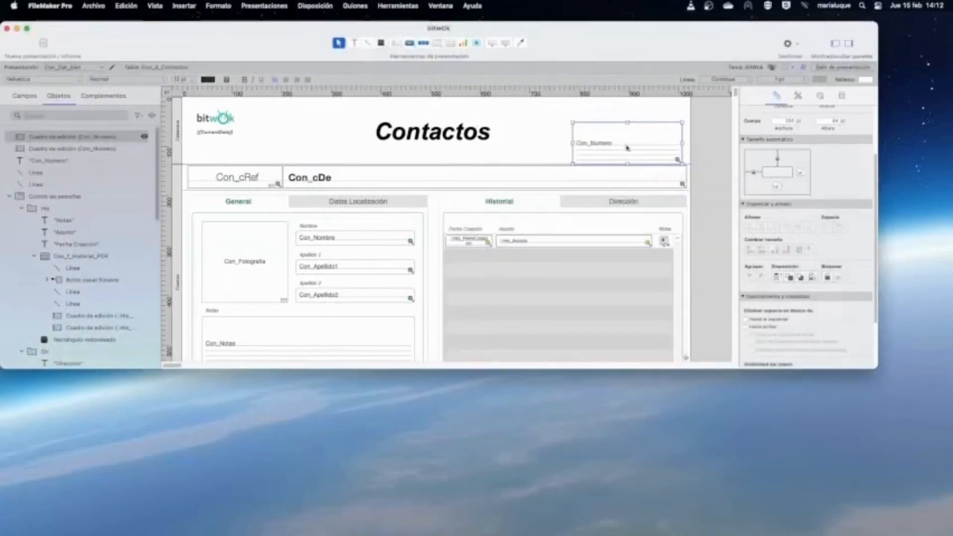
# Shorten the Con_cDe field and fit the Con_Numero box into the freed space at the right end of its row
pyautogui.click(686, 185)
pyautogui.moveTo(687, 185); pyautogui.dragTo(590, 184)
pyautogui.click(613, 140)
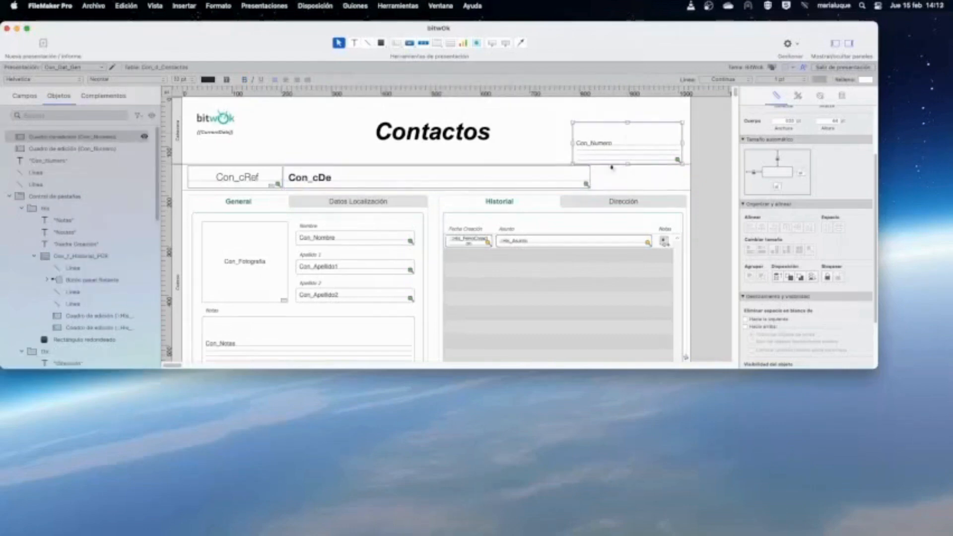
pyautogui.moveTo(574, 121); pyautogui.dragTo(690, 179)
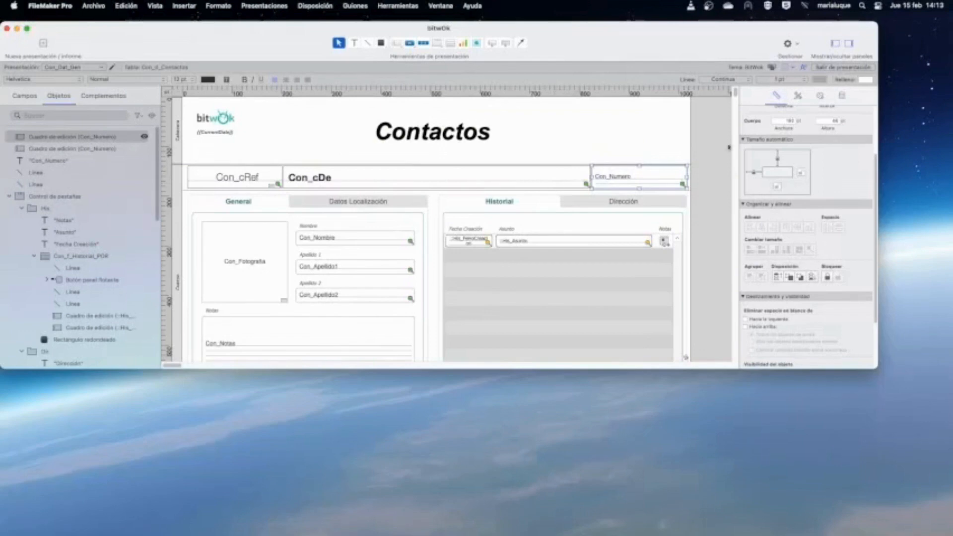
# Apply the Cabecera_Izq style used by Con_cDe to the Con_Numero field in the header row
pyautogui.scroll(3, 812, 195)
pyautogui.click(452, 183)
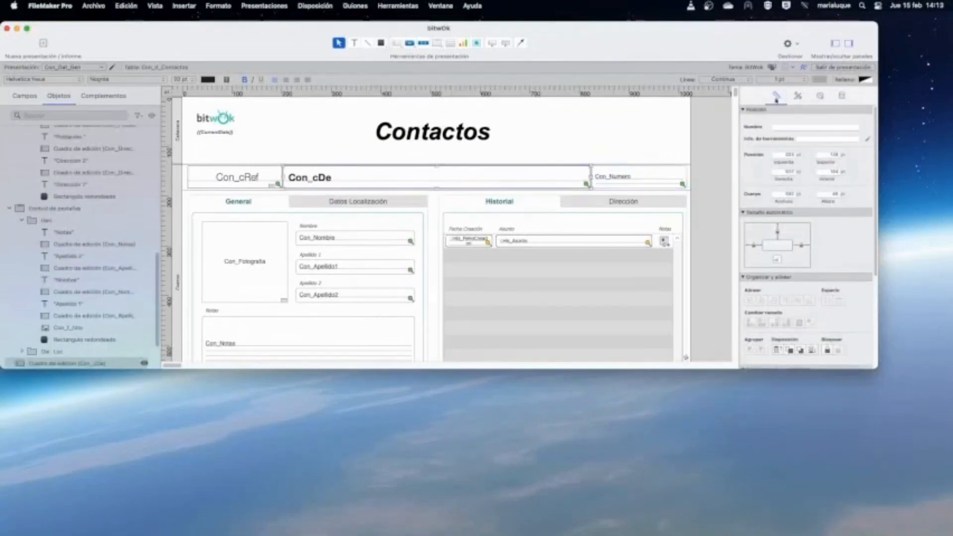
pyautogui.click(798, 96)
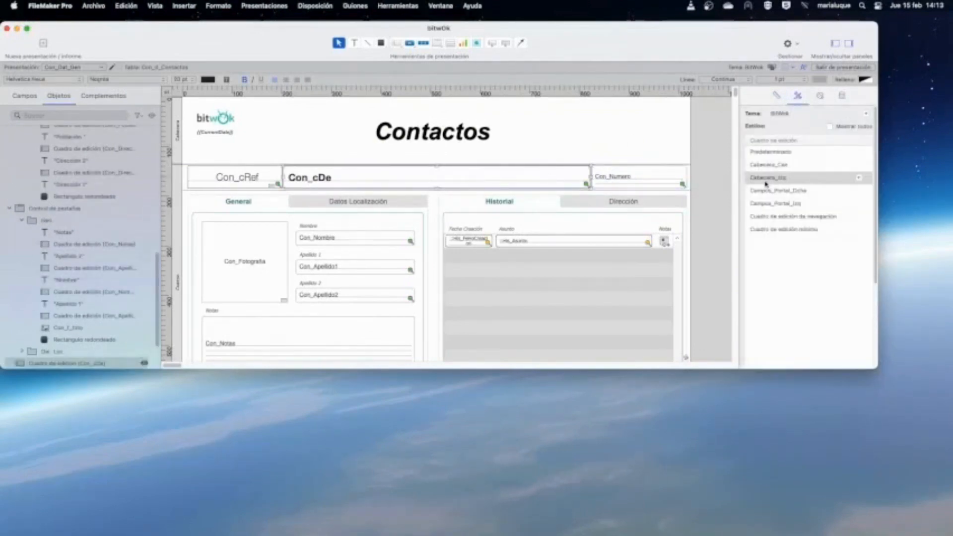
pyautogui.click(633, 177)
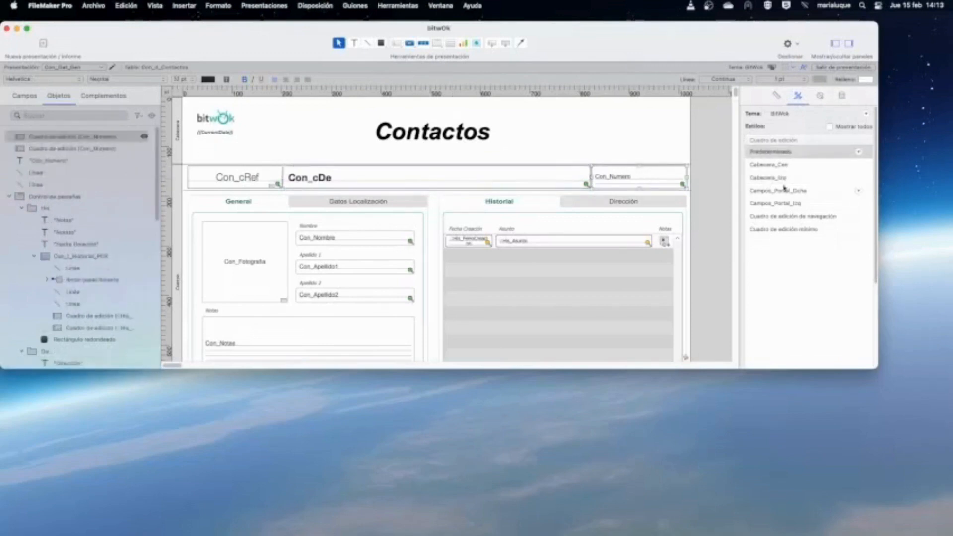
pyautogui.click(782, 179)
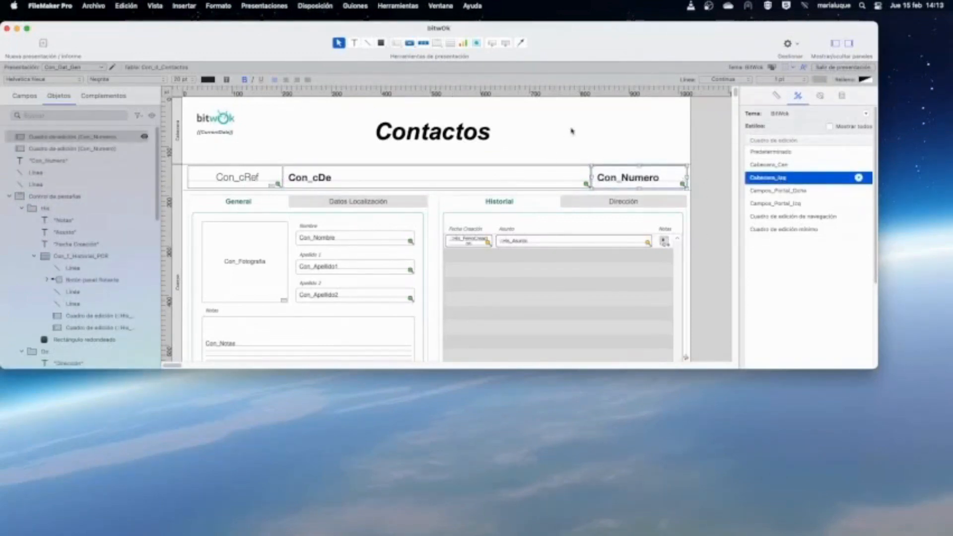
pyautogui.click(719, 194)
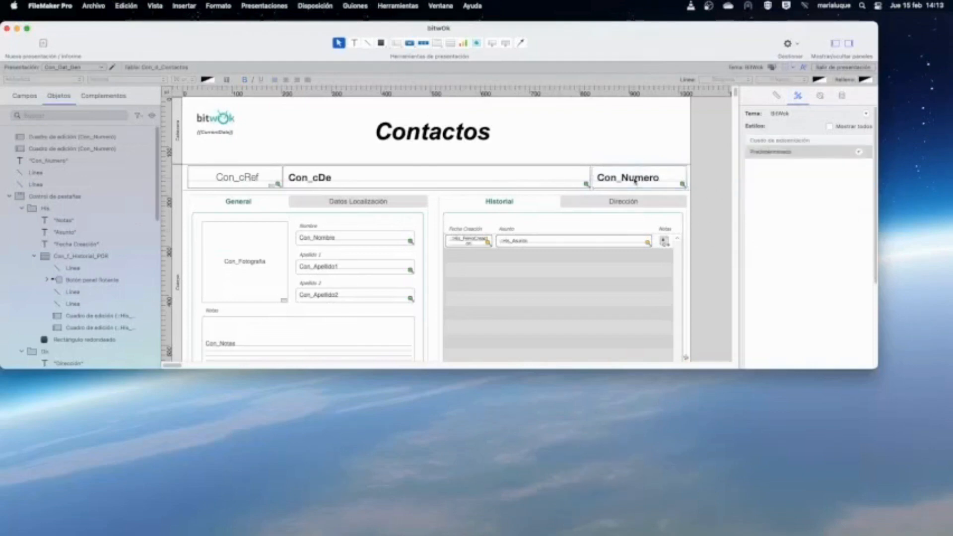
# Anchor the header's Con_Numero field to the right instead of the left, and check the anchors of Con_cDe
pyautogui.click(777, 95)
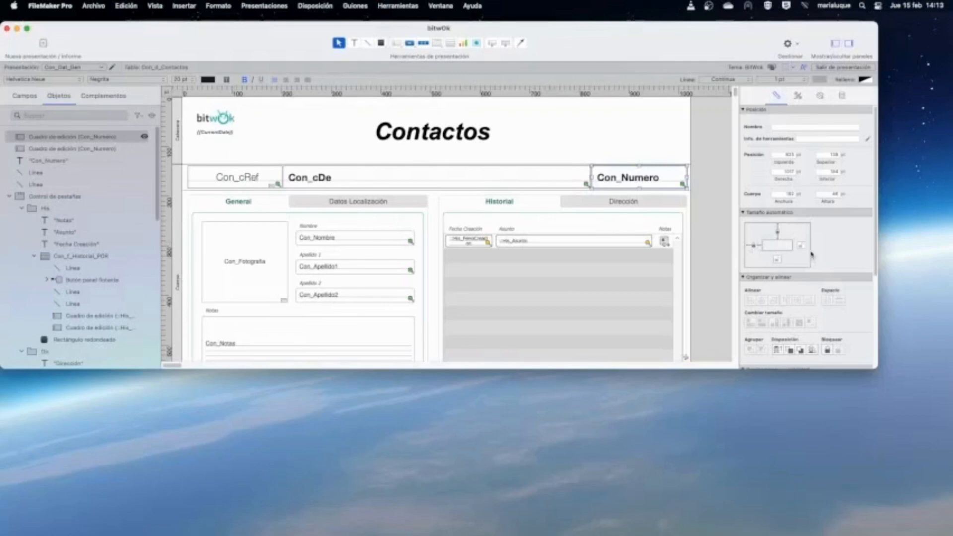
pyautogui.click(550, 177)
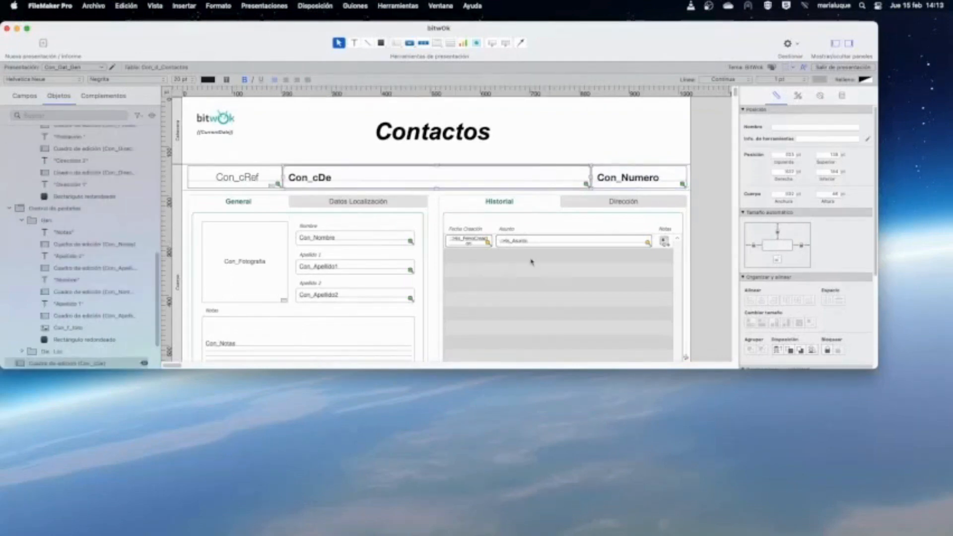
pyautogui.click(700, 255)
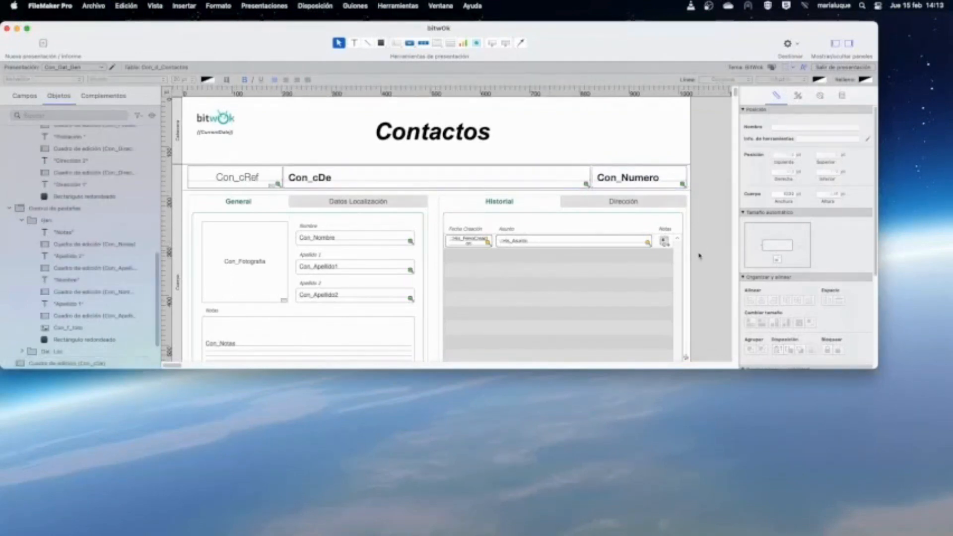
# Set the data format of the header's Con_Numero field to Moneda, enlarging the layout window to reach the format options
pyautogui.click(646, 175)
pyautogui.moveTo(852, 370); pyautogui.dragTo(852, 521)
pyautogui.click(841, 96)
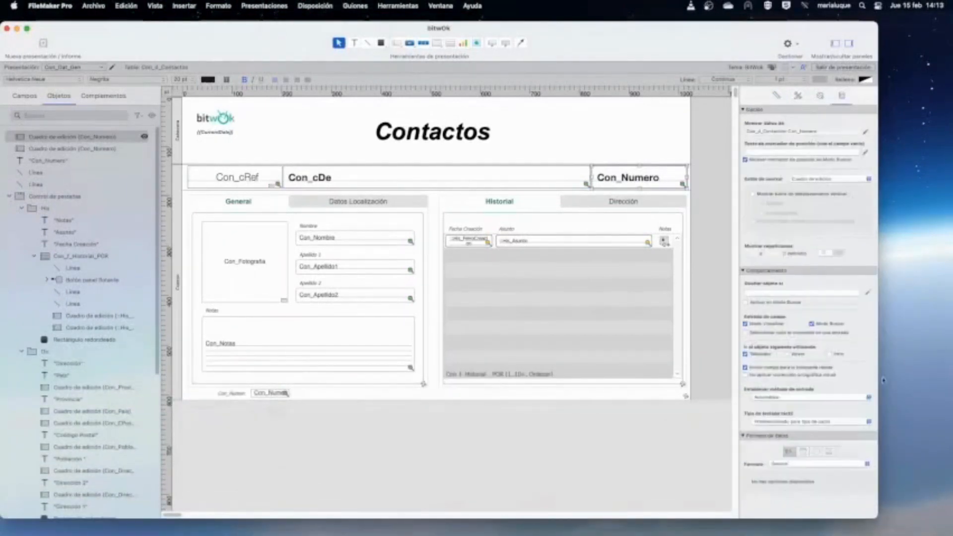
pyautogui.click(778, 465)
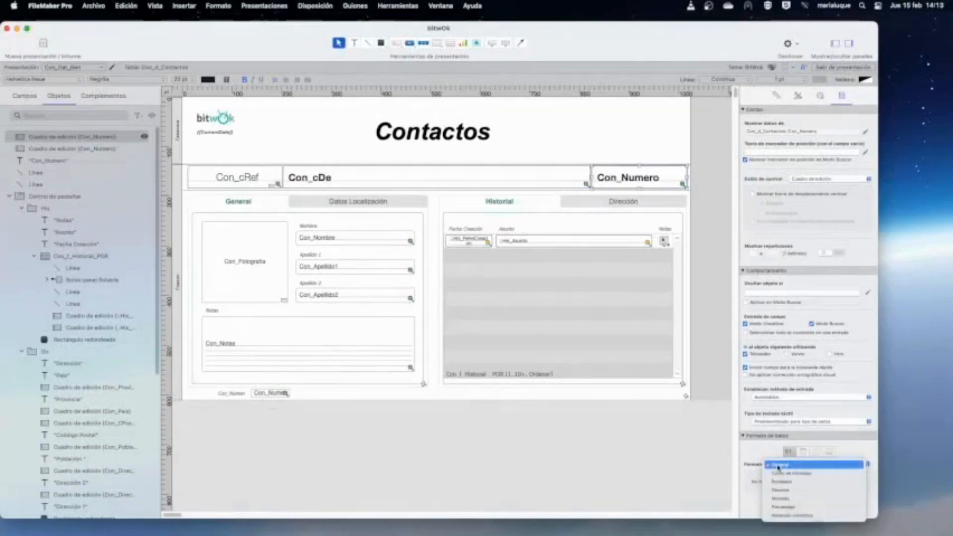
pyautogui.click(819, 500)
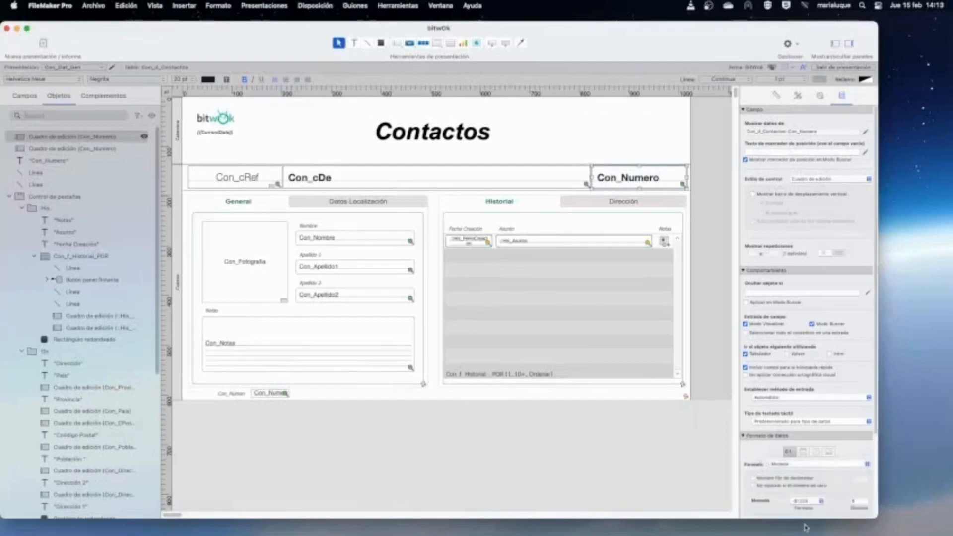
# Give Con_Numero's currency format a fixed number of decimals and a thousands separator
pyautogui.moveTo(873, 521); pyautogui.dragTo(897, 535)
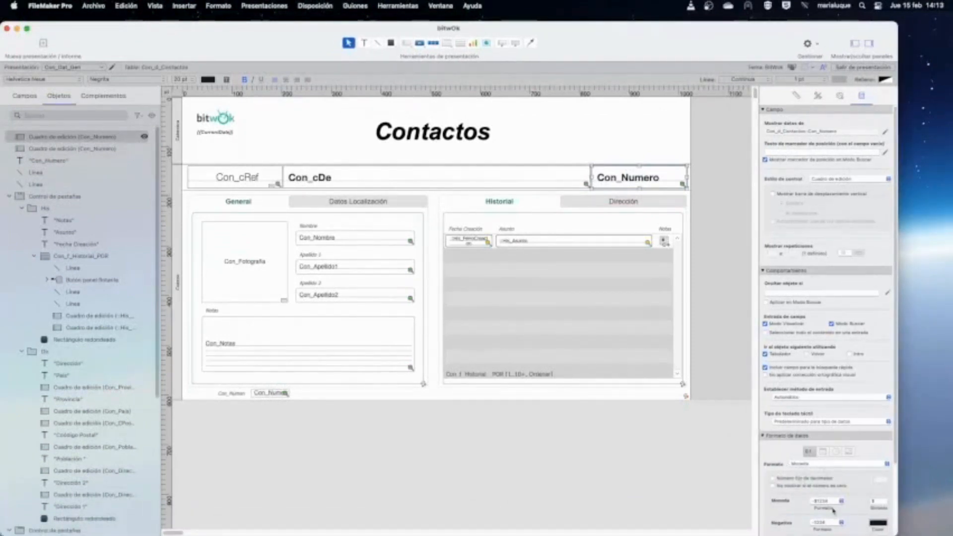
pyautogui.click(774, 478)
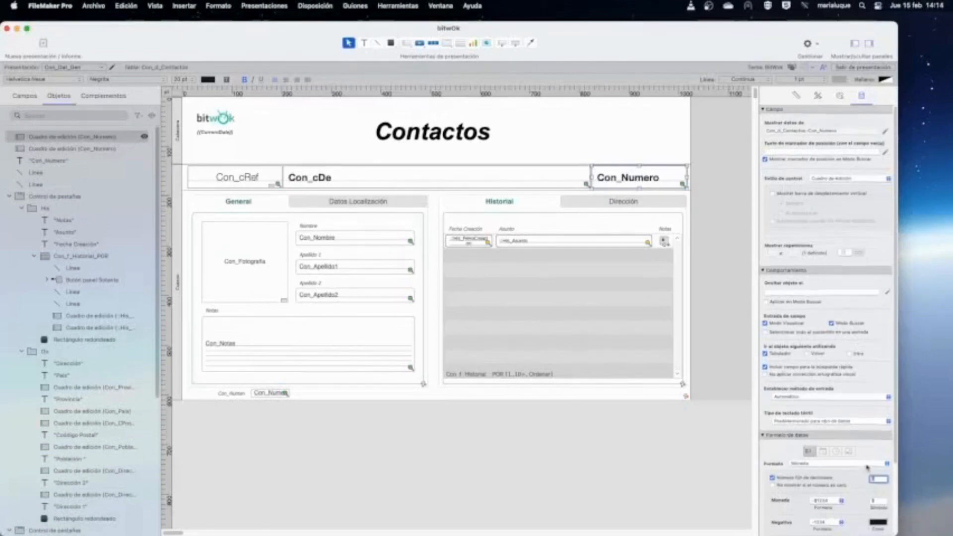
pyautogui.scroll(-3, 868, 470)
pyautogui.scroll(-2, 868, 469)
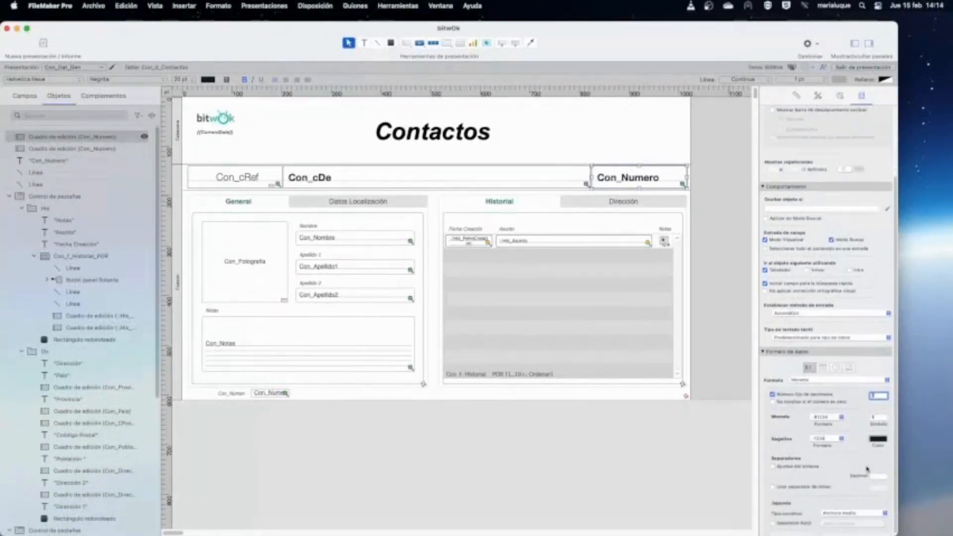
pyautogui.click(777, 488)
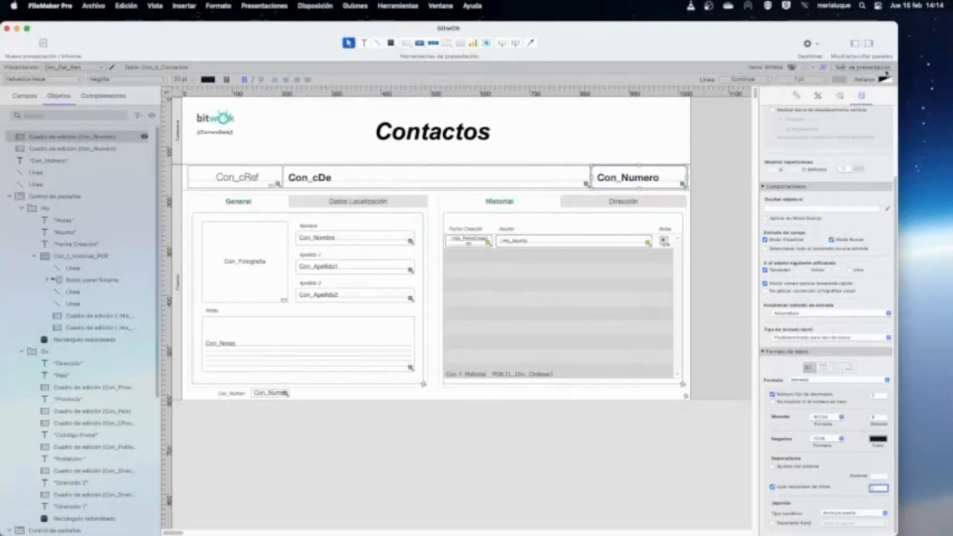
# Delete the duplicate Con_Numero field and its label below the tab panels, and raise the body's lower edge slightly
pyautogui.click(258, 394)
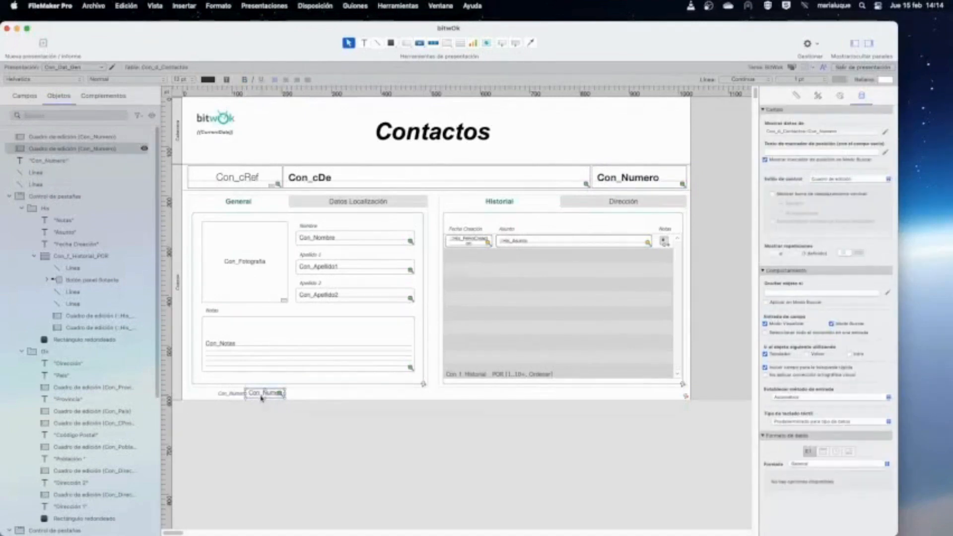
pyautogui.press('Delete')
pyautogui.click(233, 395)
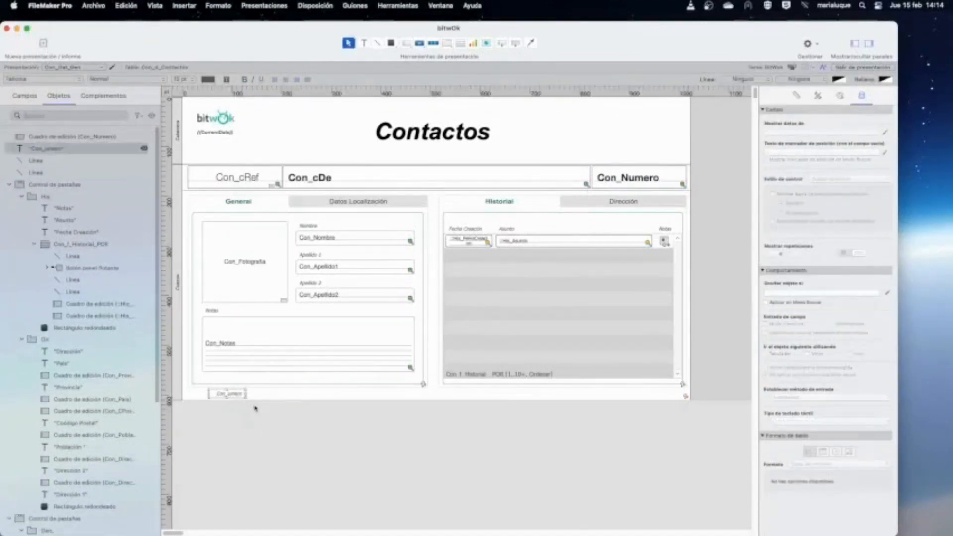
pyautogui.press('Delete')
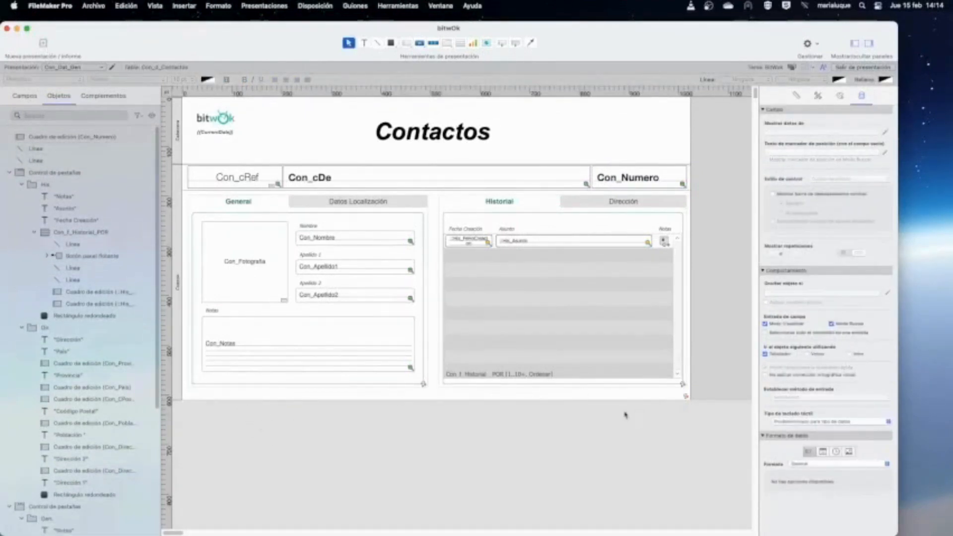
pyautogui.moveTo(626, 398); pyautogui.dragTo(632, 392)
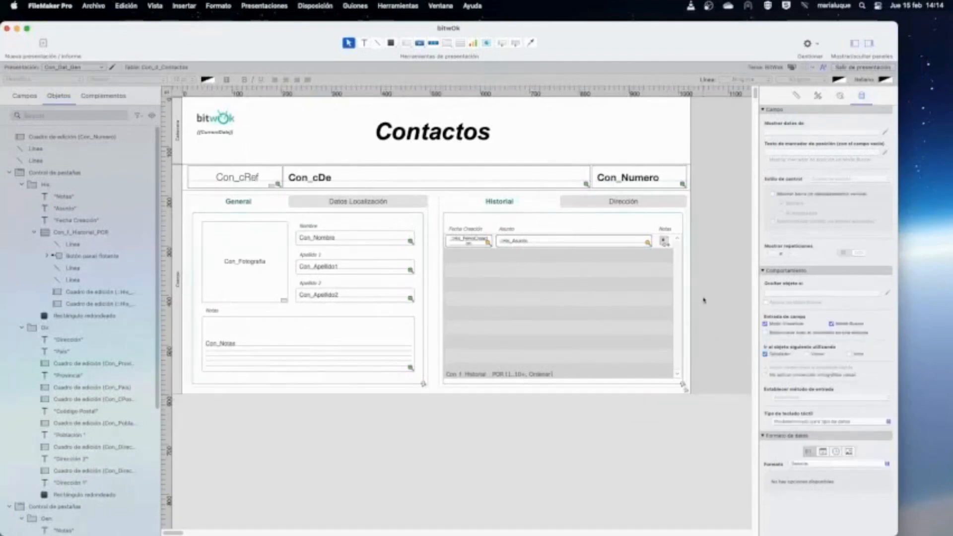
# Save and exit the layout, and enter 567 in the Con_Numero field of the current contact to test its format
pyautogui.click(864, 67)
pyautogui.click(583, 187)
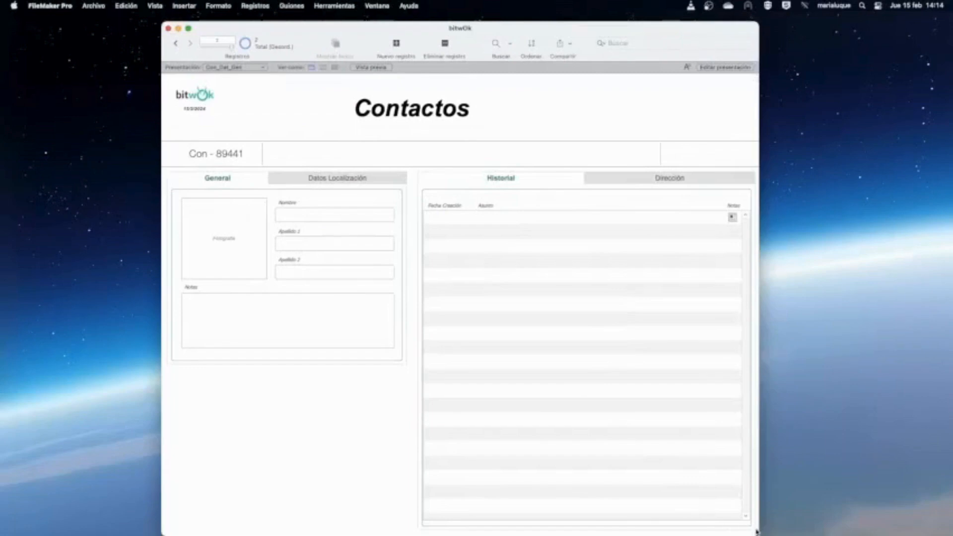
pyautogui.click(709, 158)
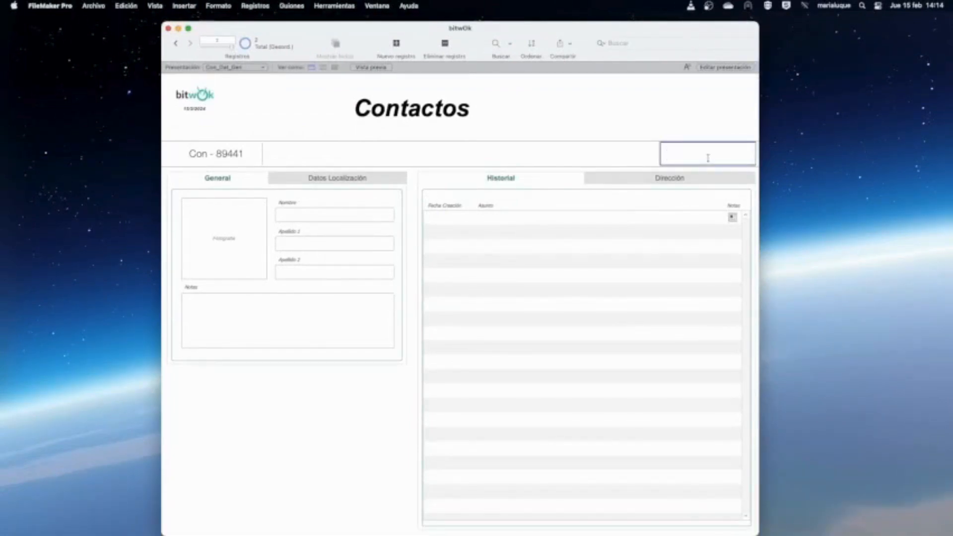
pyautogui.write('567')
pyautogui.click(792, 218)
pyautogui.click(731, 123)
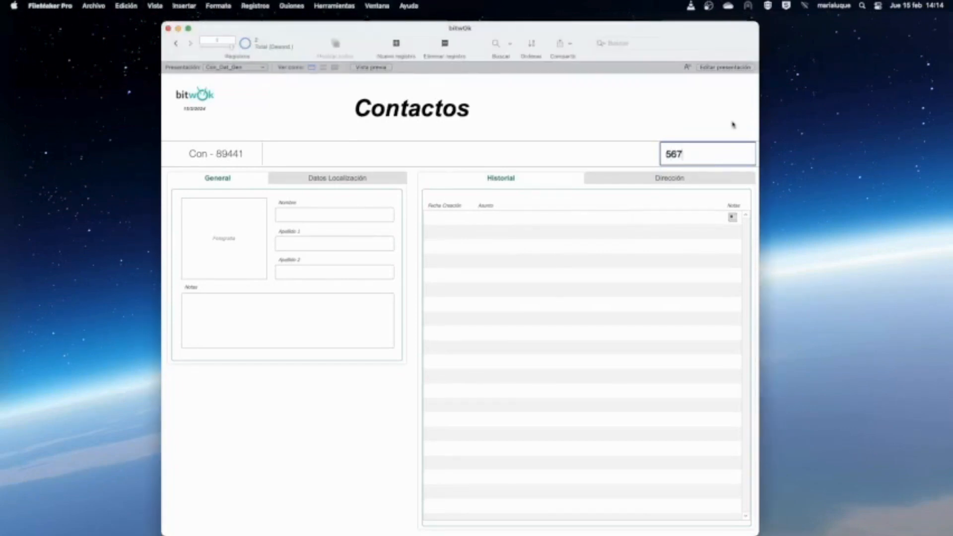
pyautogui.click(616, 156)
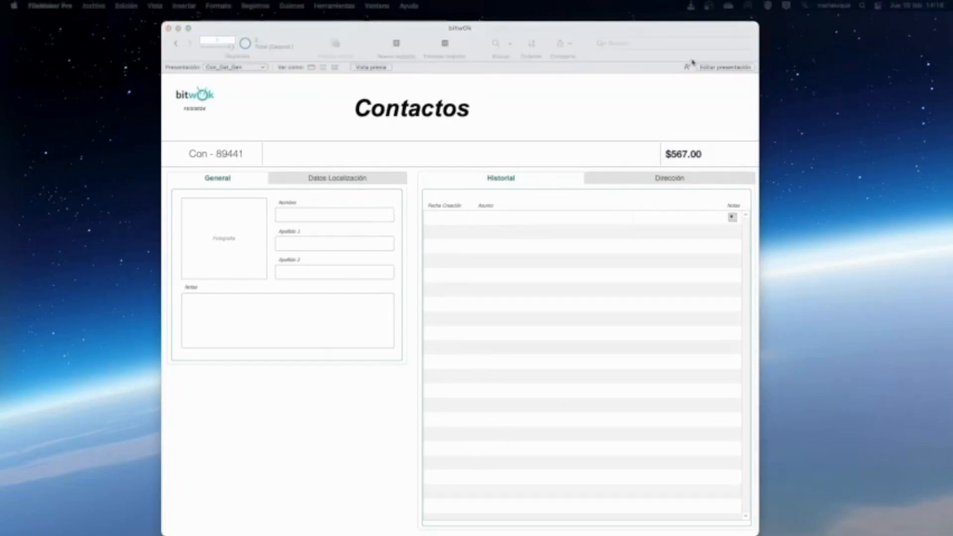
# Reopen the layout for editing and anchor the General tab control and its Con_Notas field to the bottom
pyautogui.click(720, 68)
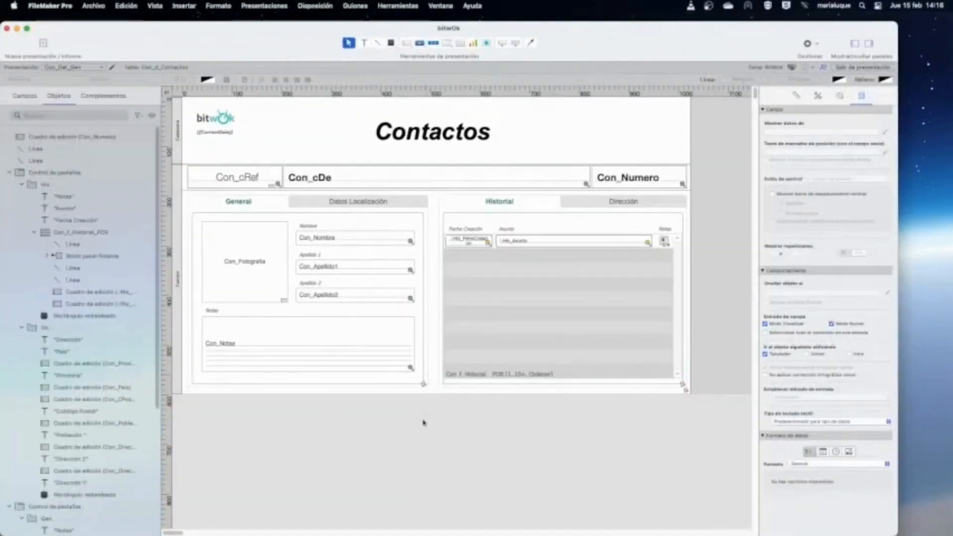
pyautogui.click(400, 392)
pyautogui.click(796, 95)
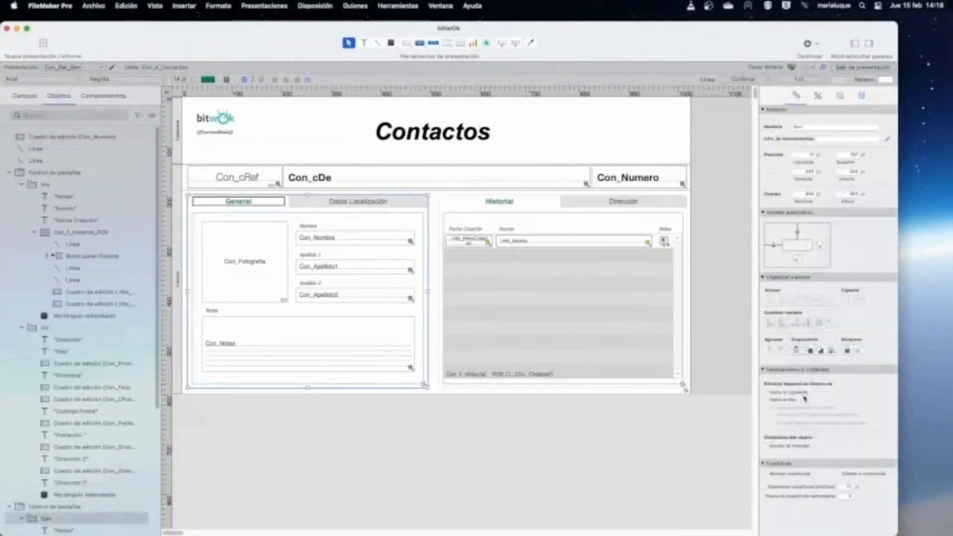
pyautogui.click(325, 350)
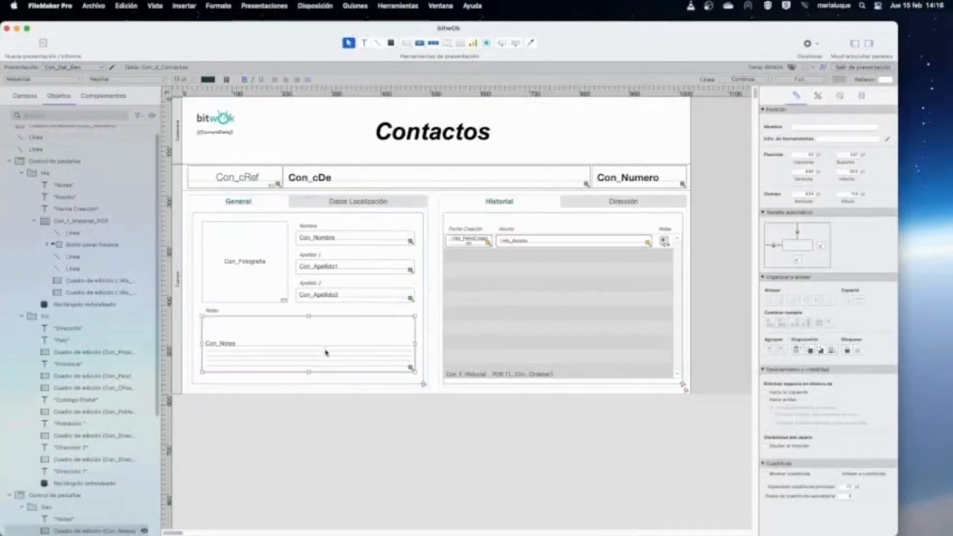
pyautogui.click(391, 389)
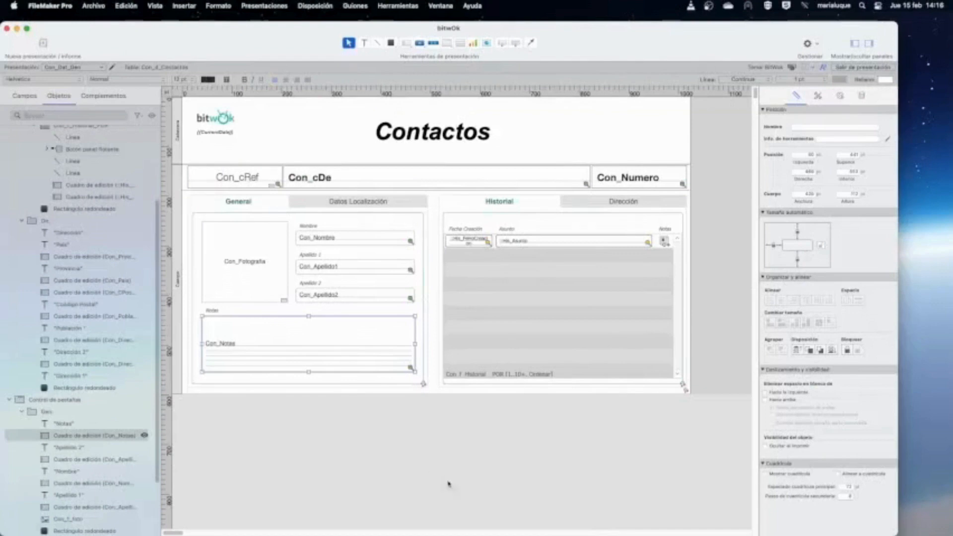
pyautogui.click(436, 457)
# On the Datos Localización tab, anchor the rounded rectangle around the fields and the Con_Telefono_Fax field to the bottom
pyautogui.click(327, 203)
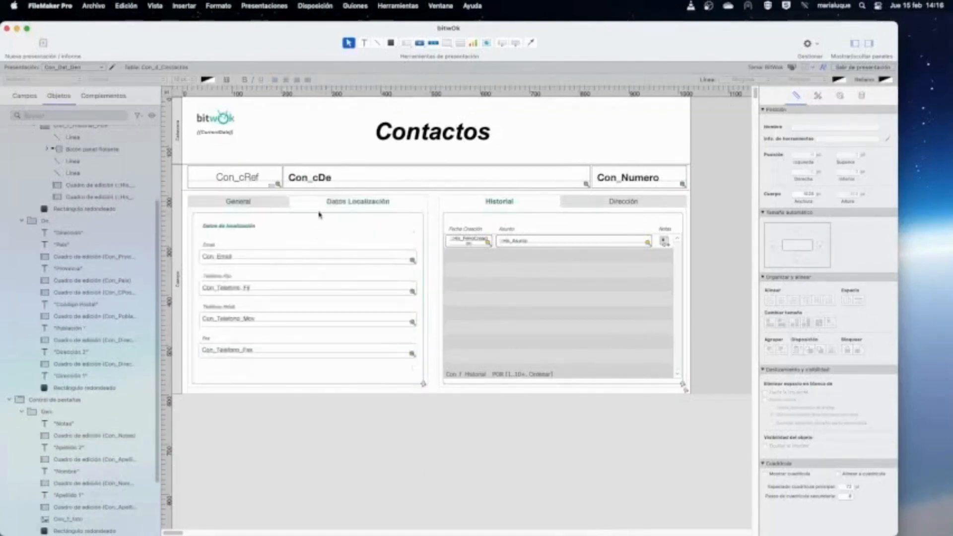
pyautogui.click(327, 224)
pyautogui.click(367, 218)
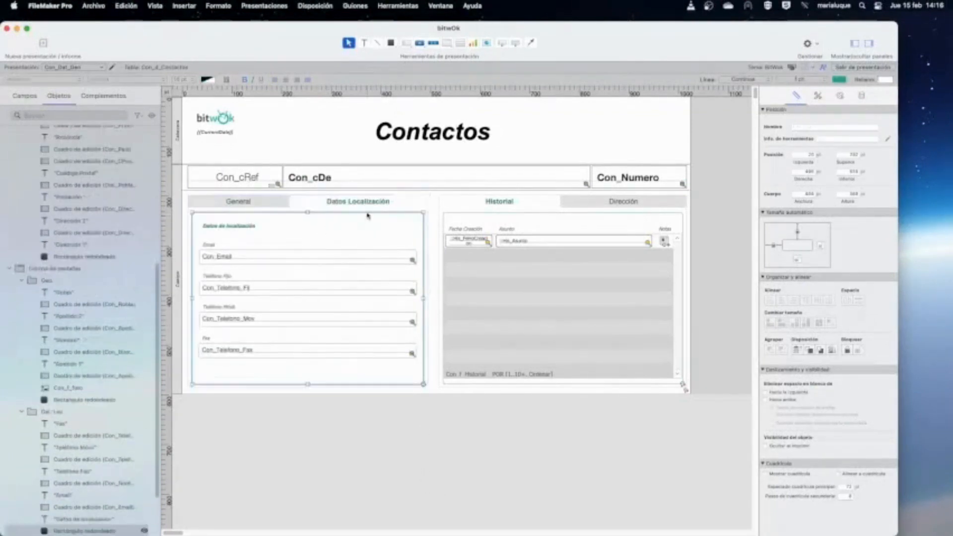
pyautogui.click(411, 422)
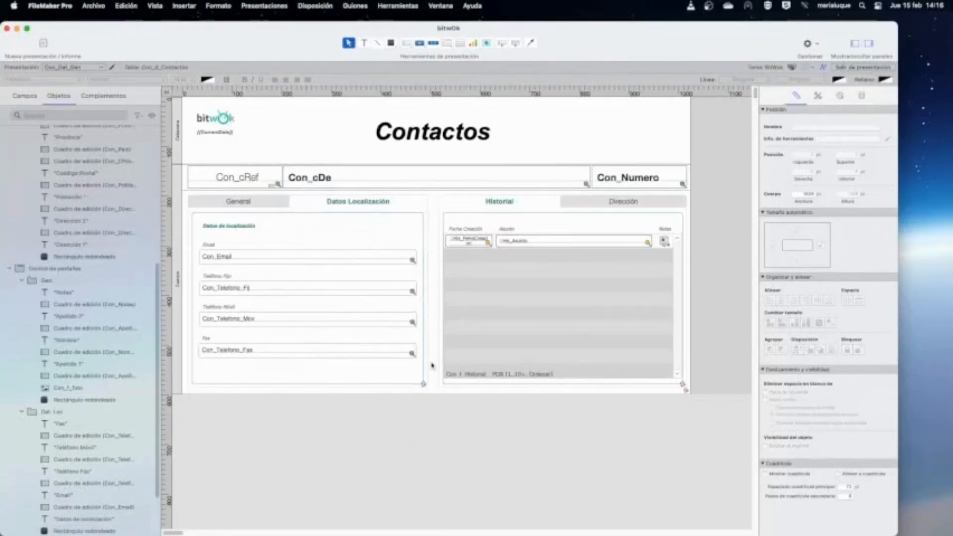
pyautogui.click(350, 354)
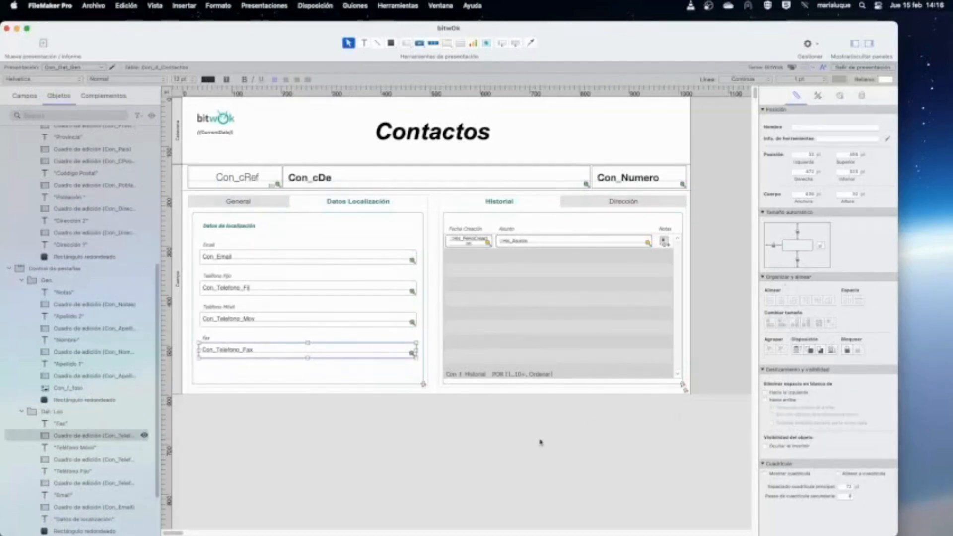
pyautogui.click(518, 443)
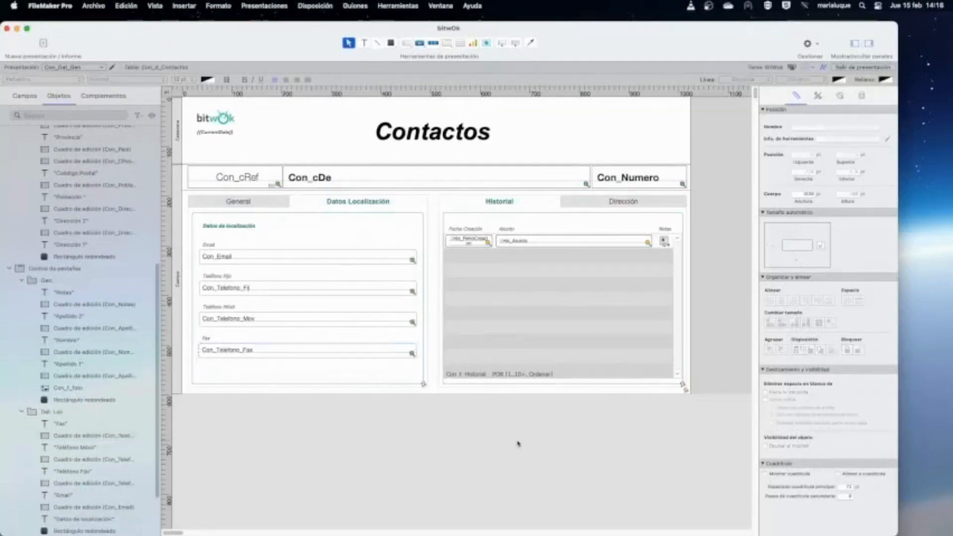
# Save and exit the layout, and check how the Datos Localización tab stretches in Browse mode
pyautogui.click(864, 67)
pyautogui.click(600, 186)
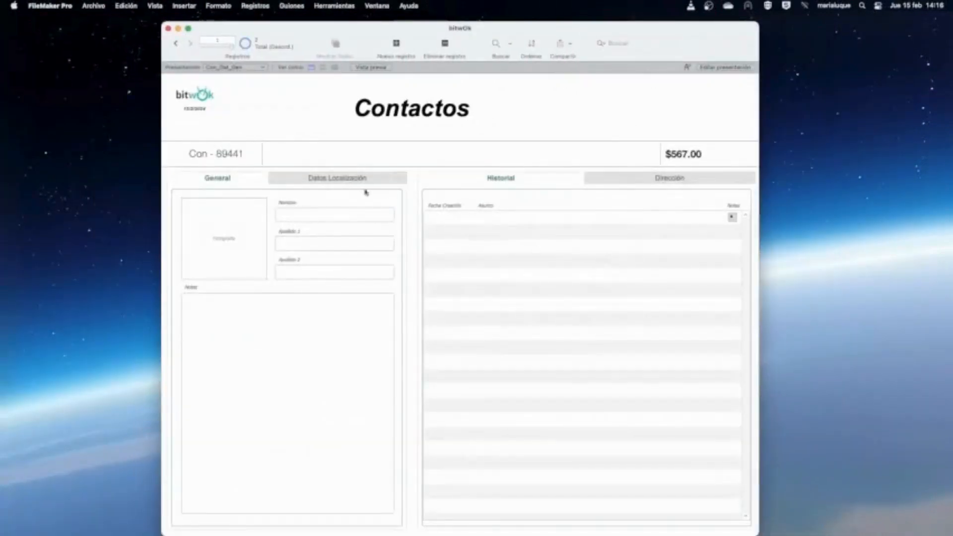
pyautogui.click(346, 185)
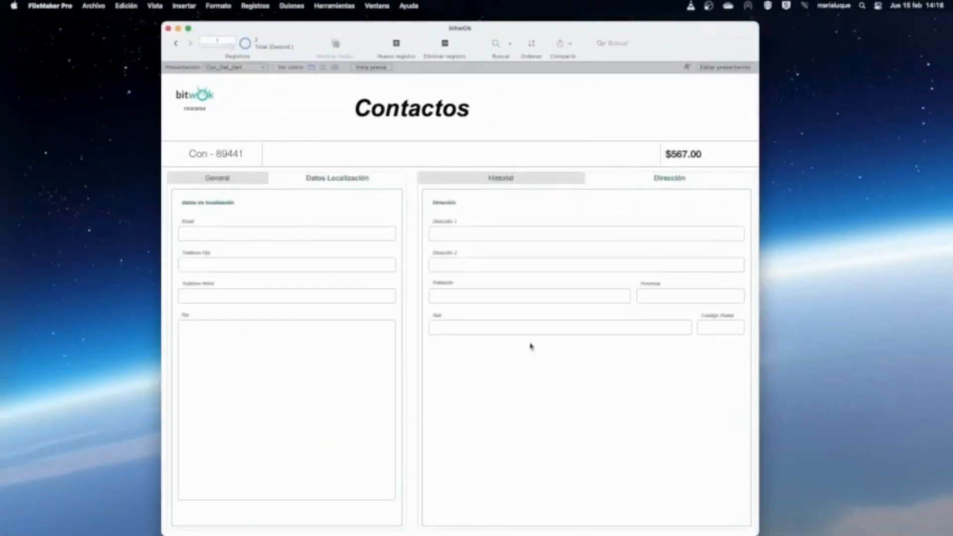
# Remove the bottom anchor from the Con_Telefono_Fax field, and save and exit the layout
pyautogui.click(725, 68)
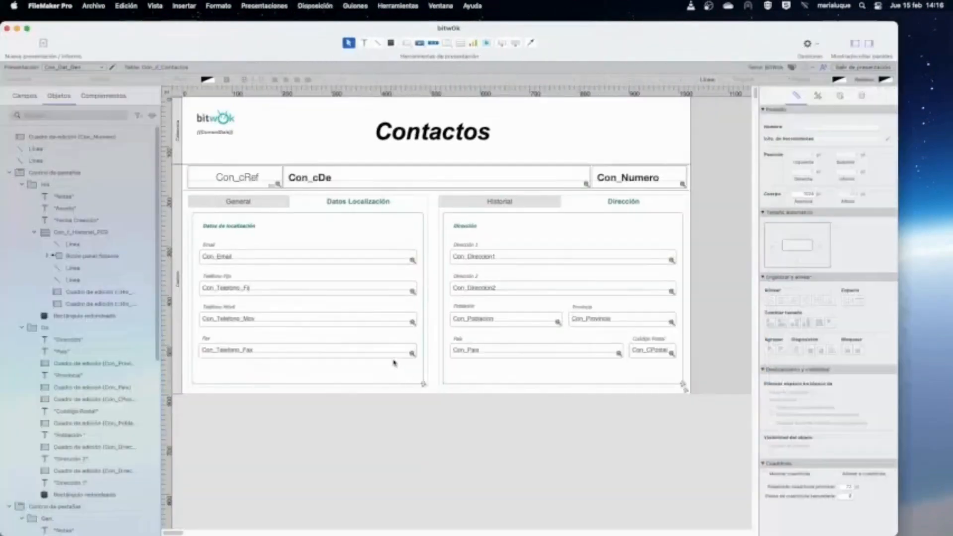
pyautogui.click(478, 352)
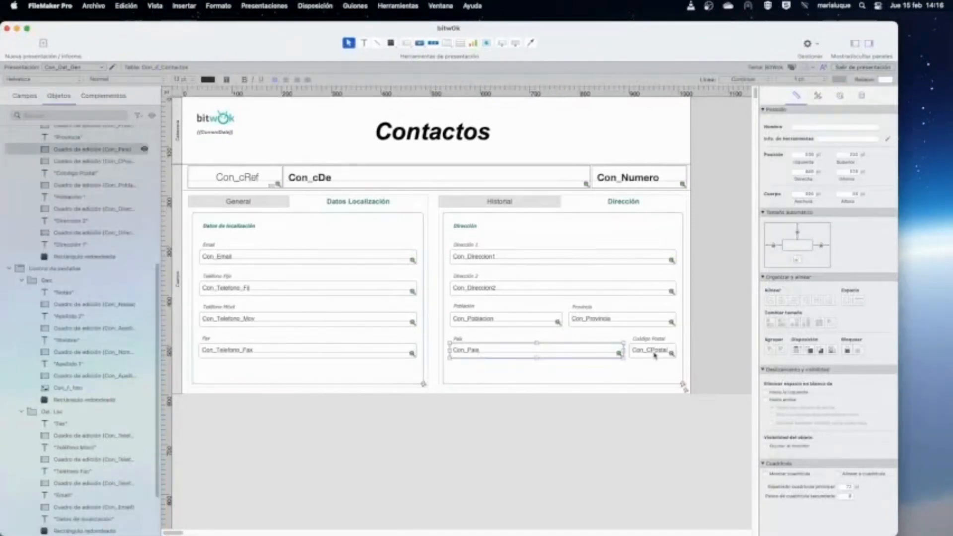
pyautogui.click(347, 353)
pyautogui.click(866, 67)
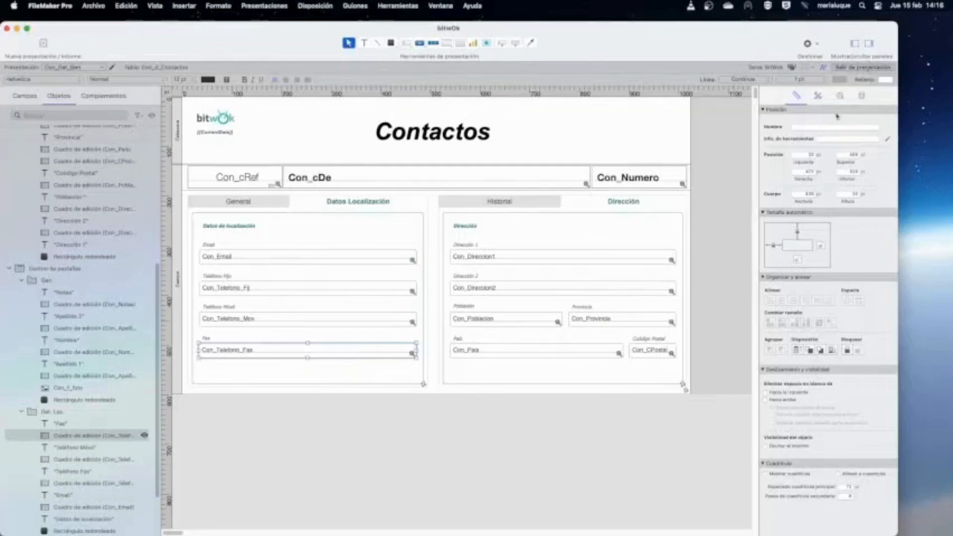
pyautogui.press('Return')
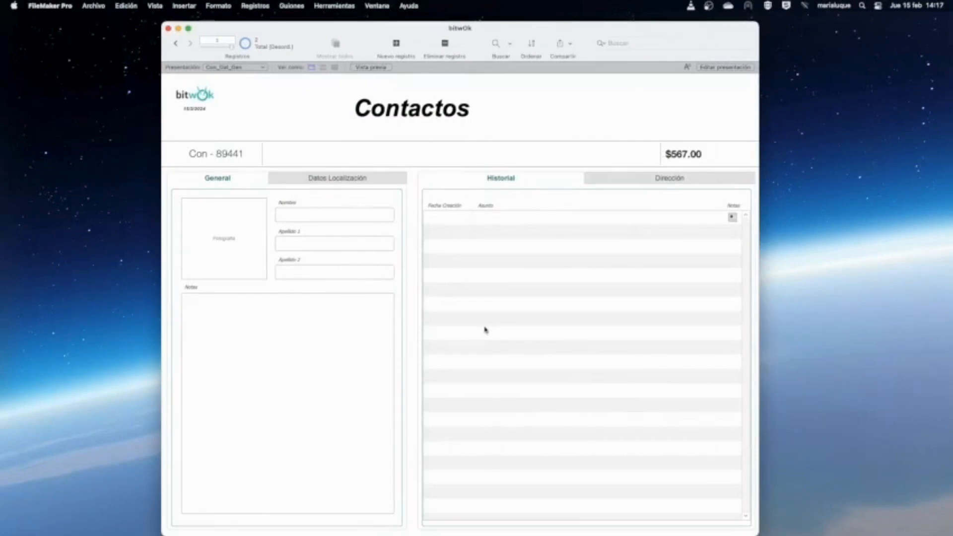
# Reopen the layout and examine the Historial tab control's appearance settings for the active and inactive states
pyautogui.click(717, 68)
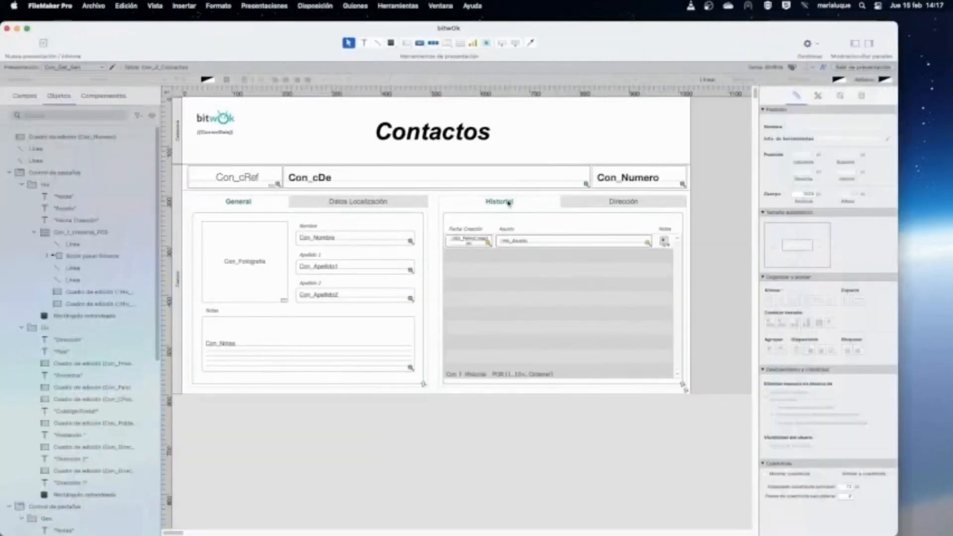
pyautogui.click(506, 206)
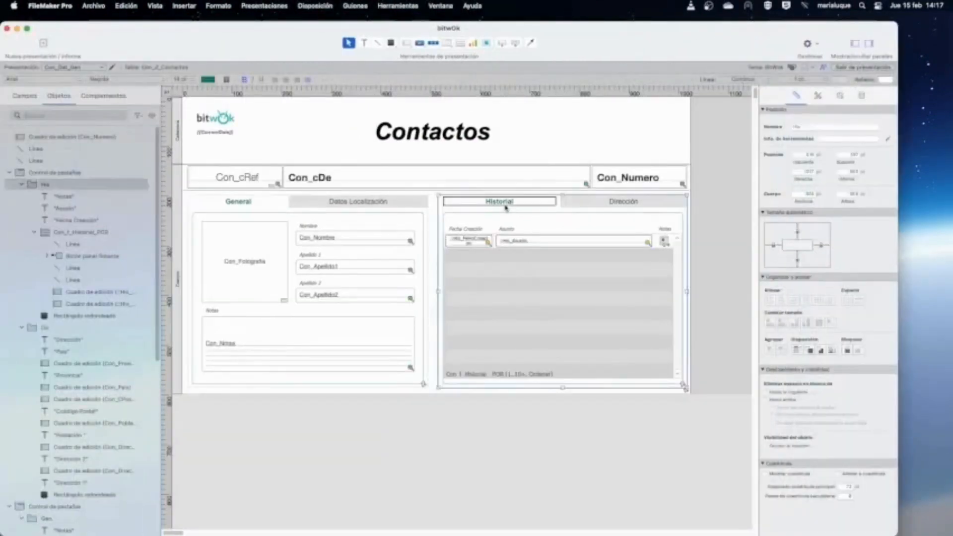
pyautogui.click(839, 95)
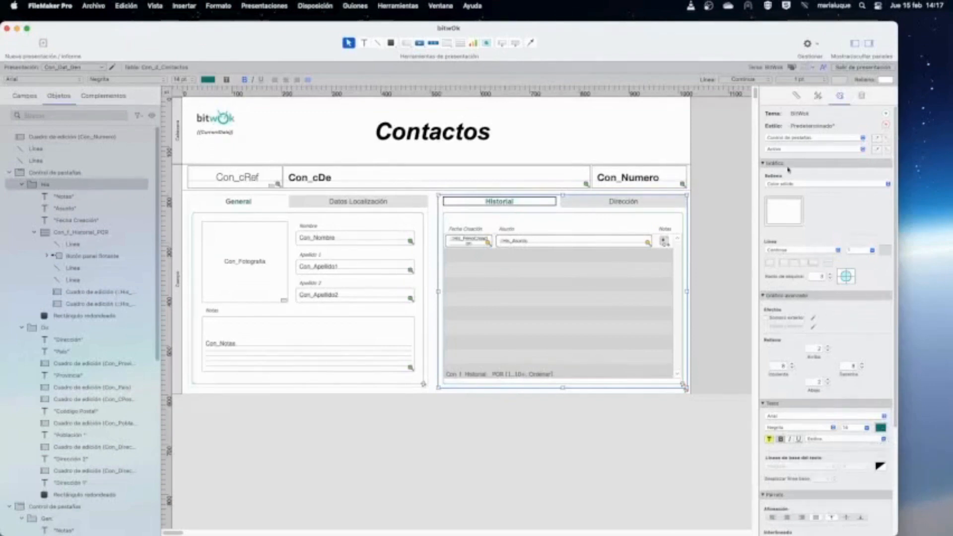
pyautogui.click(817, 149)
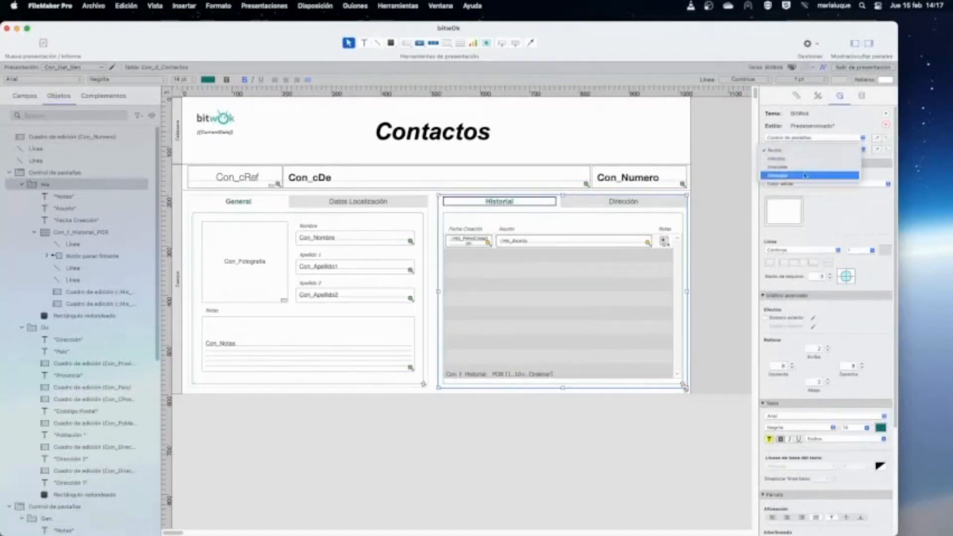
pyautogui.click(816, 159)
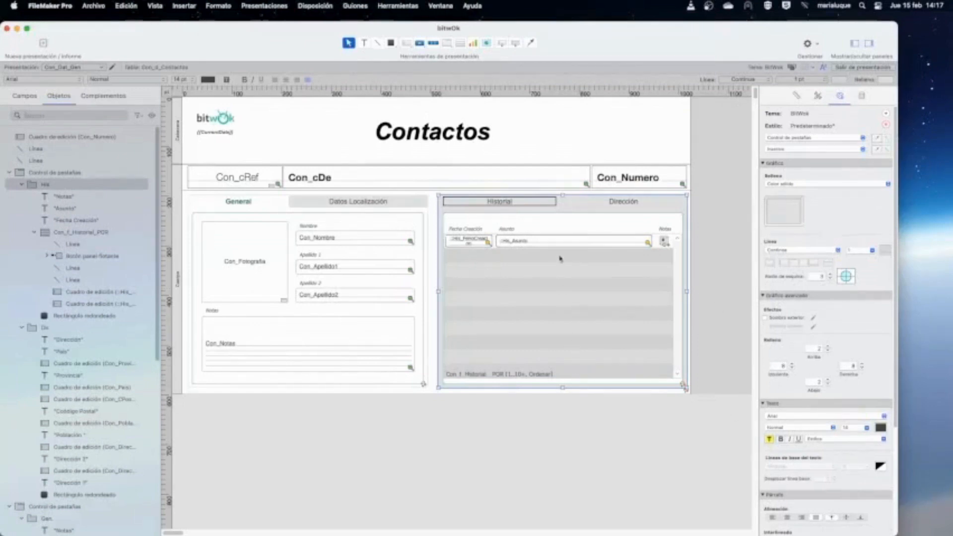
# Try the drop-down list, pop-up menu, checkbox set and radio button set control styles on the Datos Localización tab's Con_Email field
pyautogui.click(347, 206)
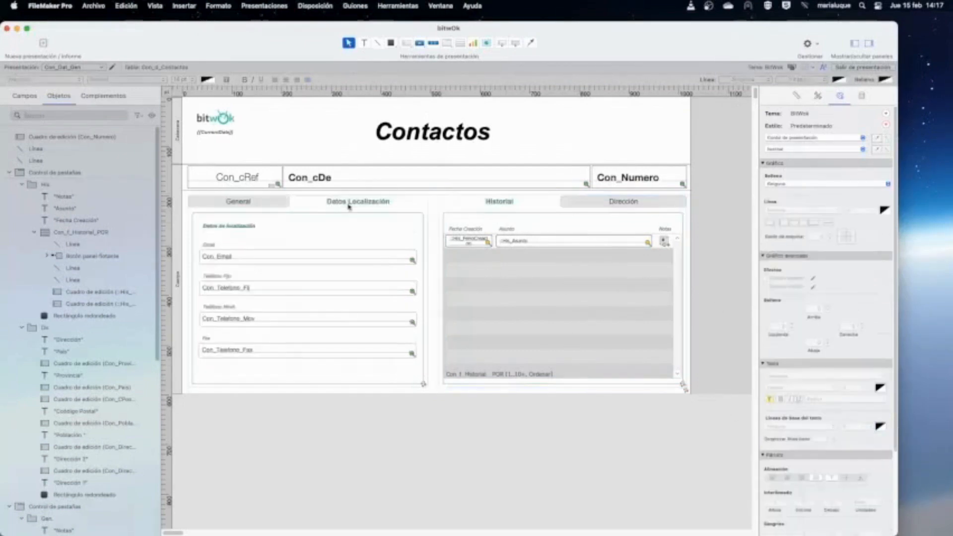
pyautogui.click(248, 216)
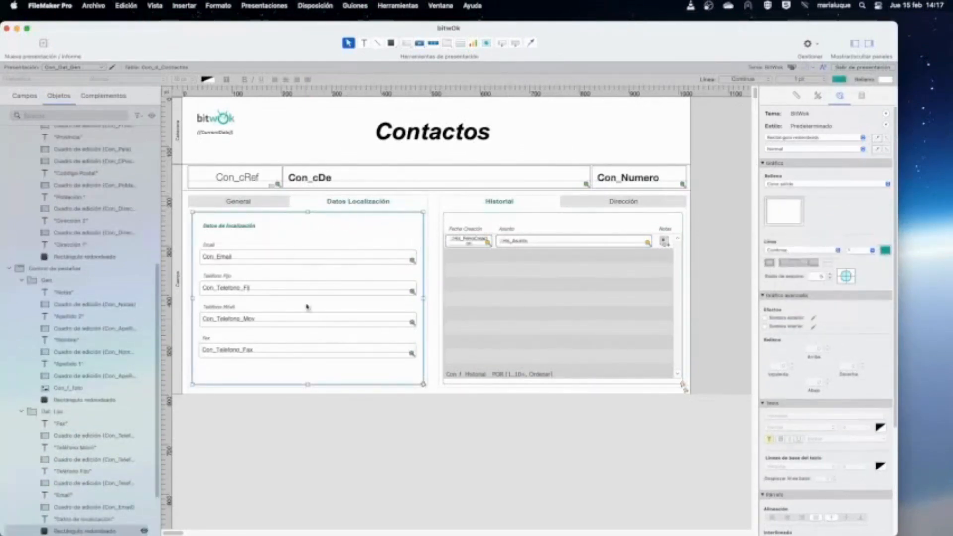
pyautogui.click(286, 261)
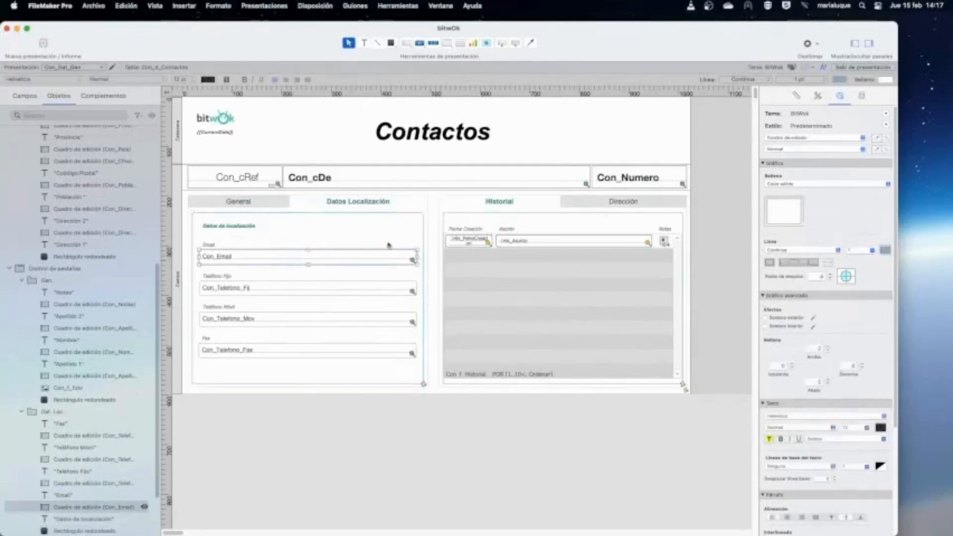
pyautogui.click(861, 96)
pyautogui.click(838, 180)
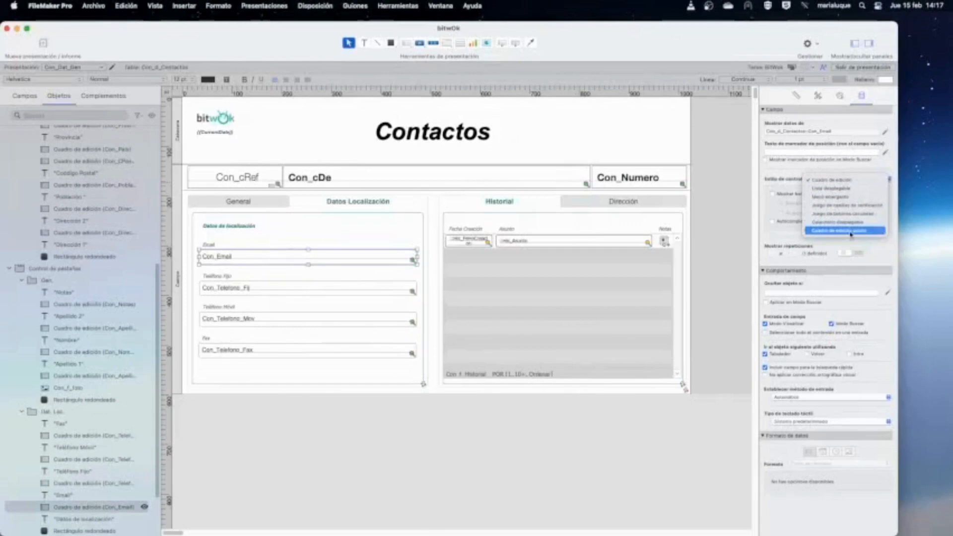
pyautogui.click(845, 189)
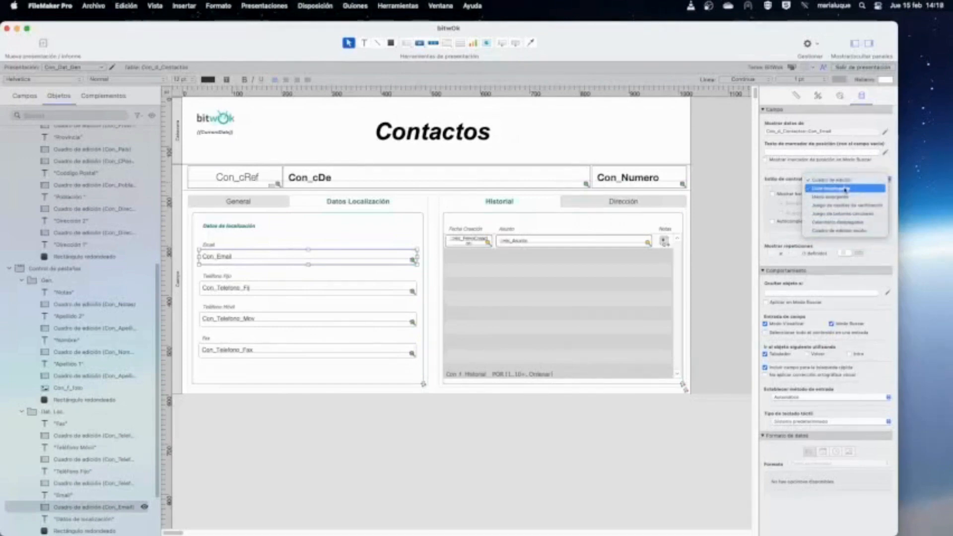
pyautogui.click(850, 182)
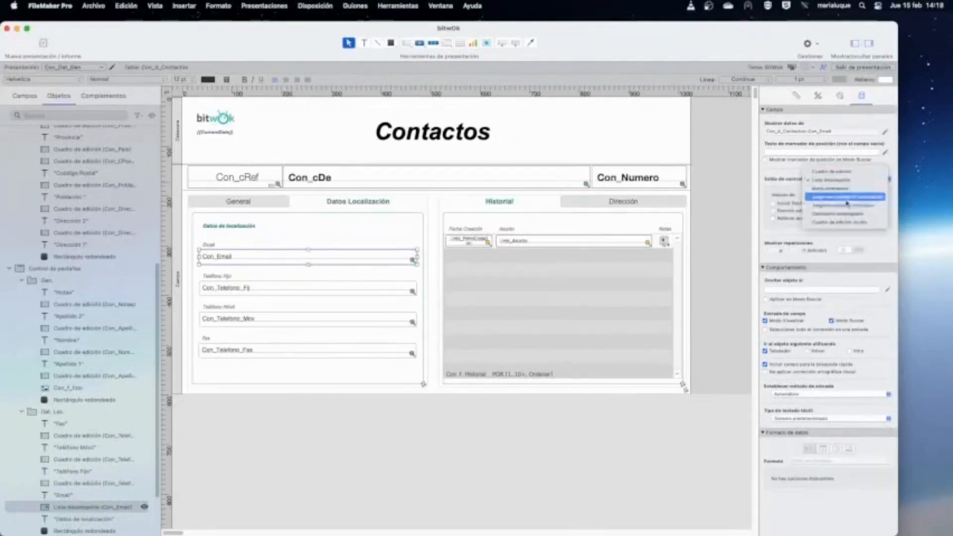
pyautogui.click(851, 189)
pyautogui.click(847, 179)
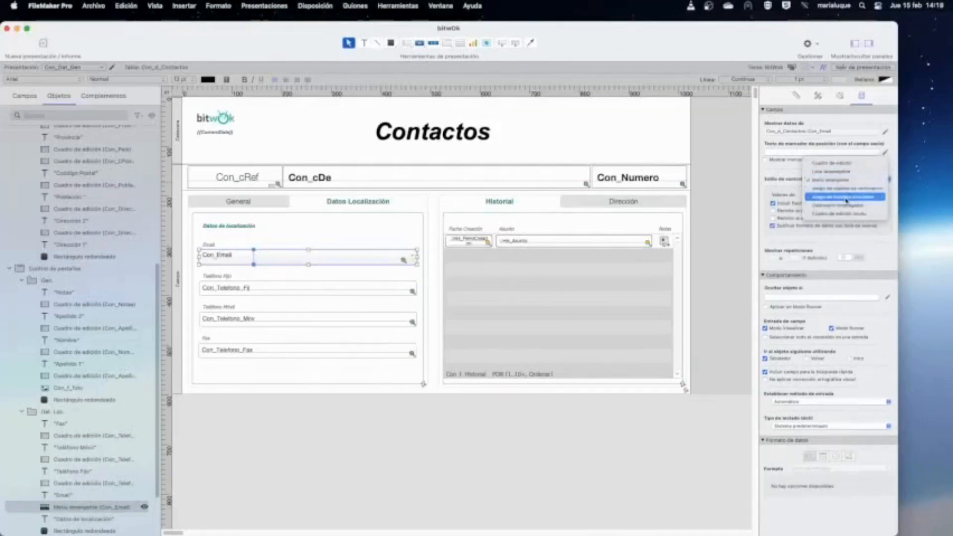
pyautogui.click(847, 188)
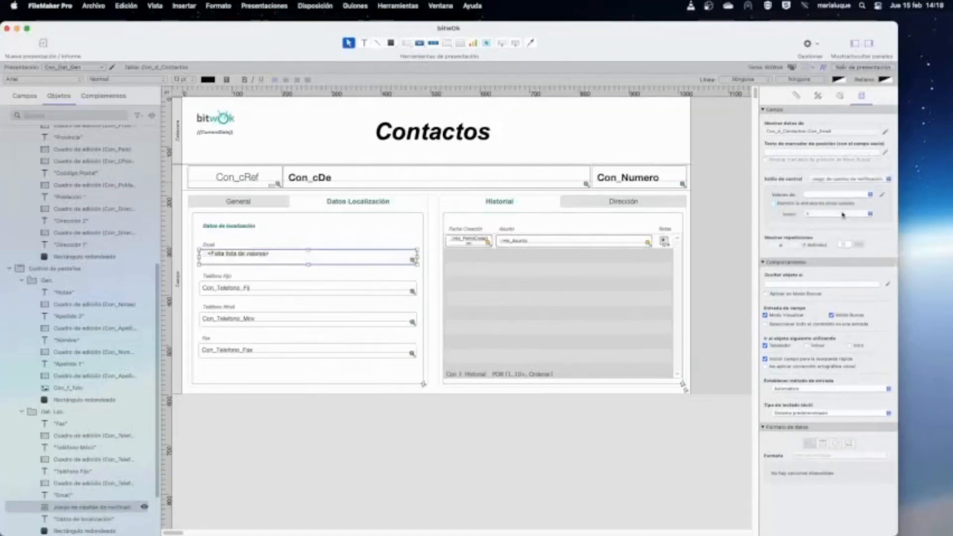
pyautogui.click(863, 178)
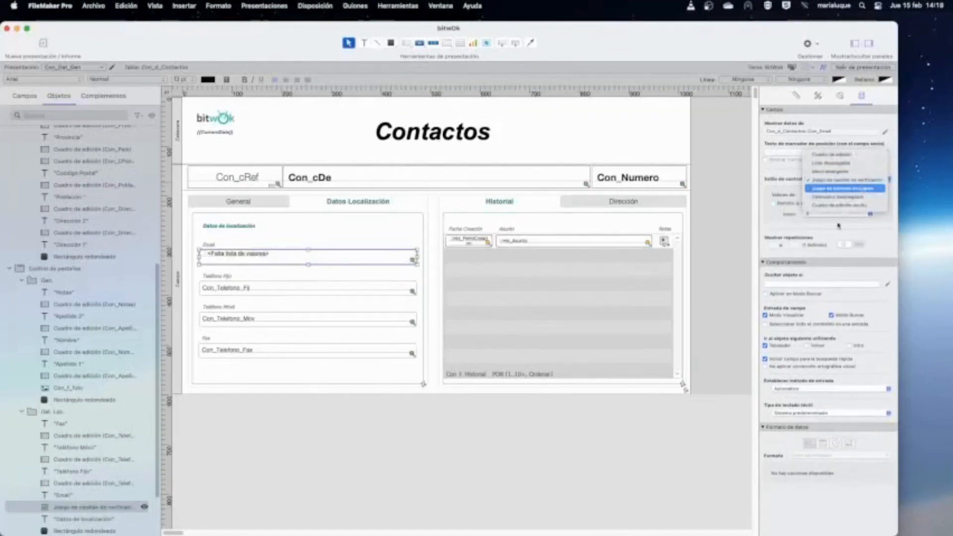
pyautogui.click(863, 188)
# Set Con_Email's control style to Calendario desplegable and include the icon that shows and hides the calendar
pyautogui.click(858, 179)
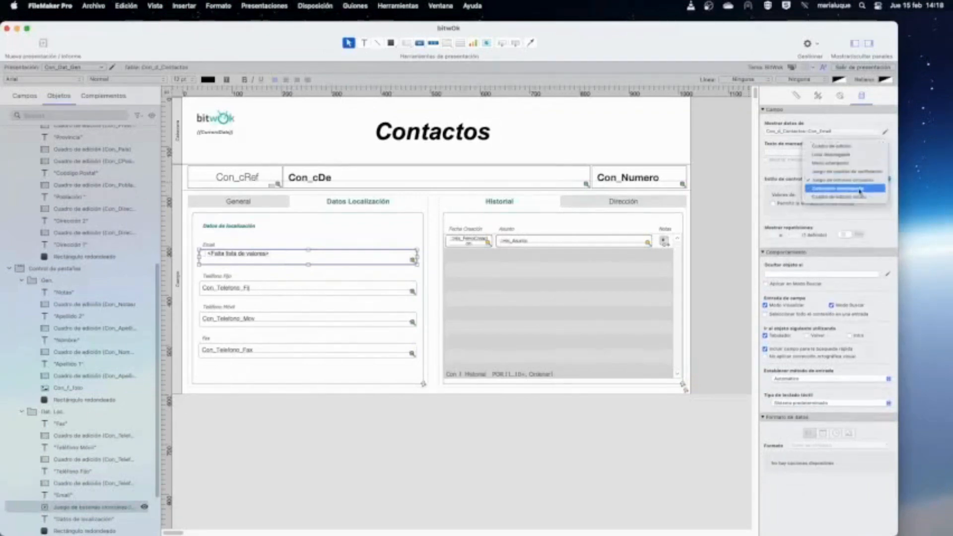
pyautogui.click(851, 196)
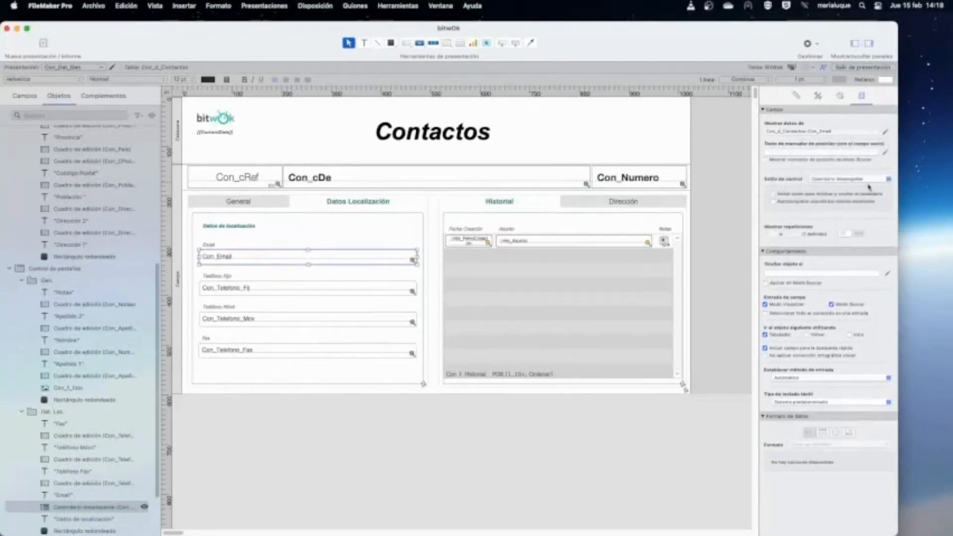
pyautogui.click(790, 195)
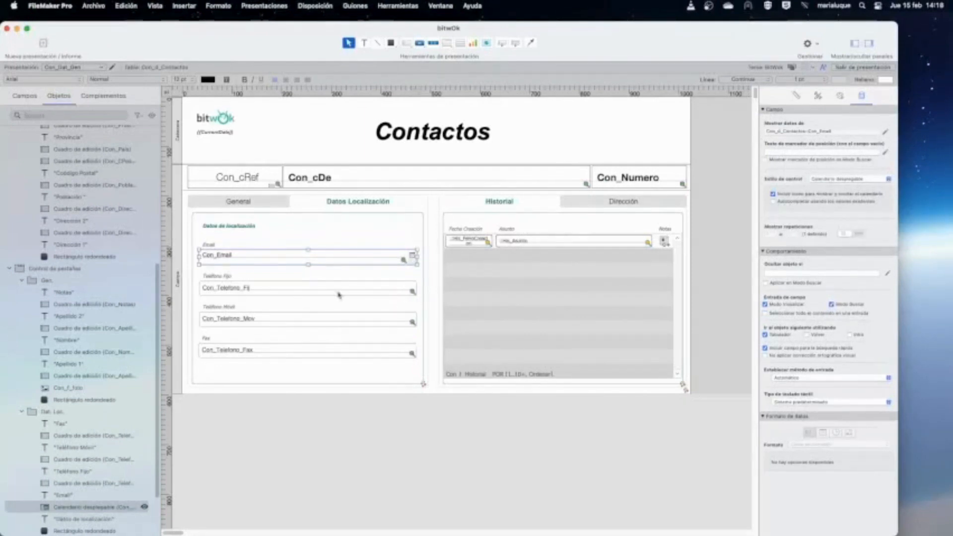
# Save and exit the layout, and open the calendar of the Email field on the Datos Localización tab in Browse mode
pyautogui.click(862, 68)
pyautogui.click(578, 183)
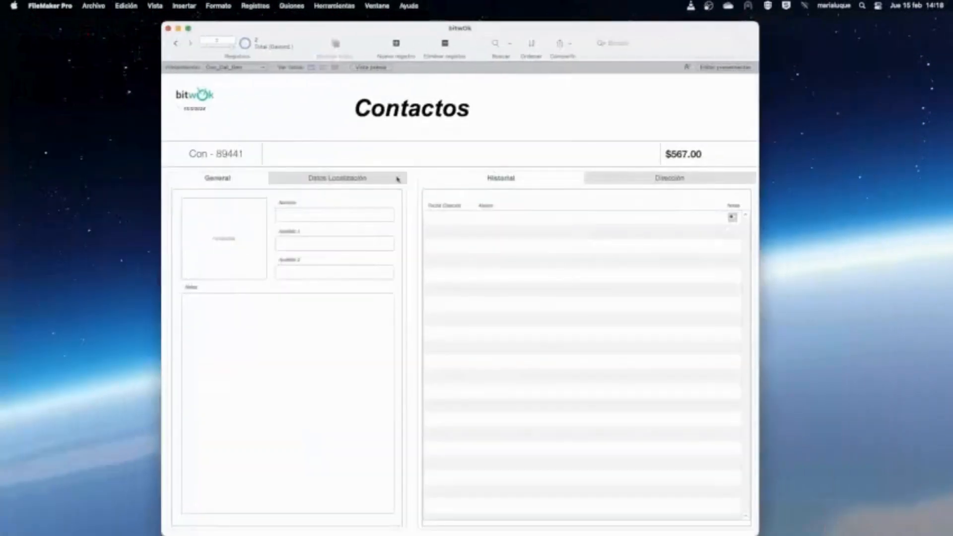
pyautogui.click(396, 180)
pyautogui.click(392, 234)
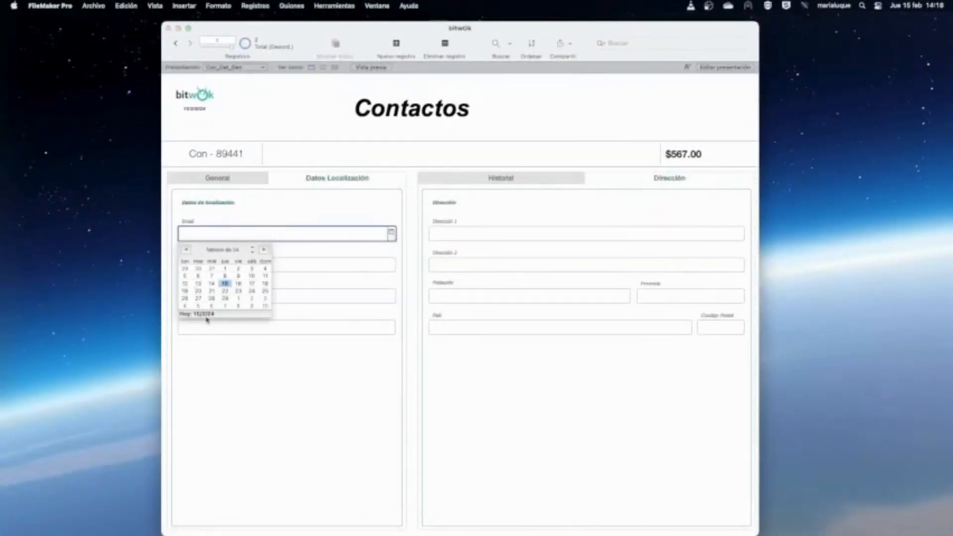
# Set the Con_Email field's control style to Cuadro de edición oculto in the layout, and save and exit the layout
pyautogui.click(738, 68)
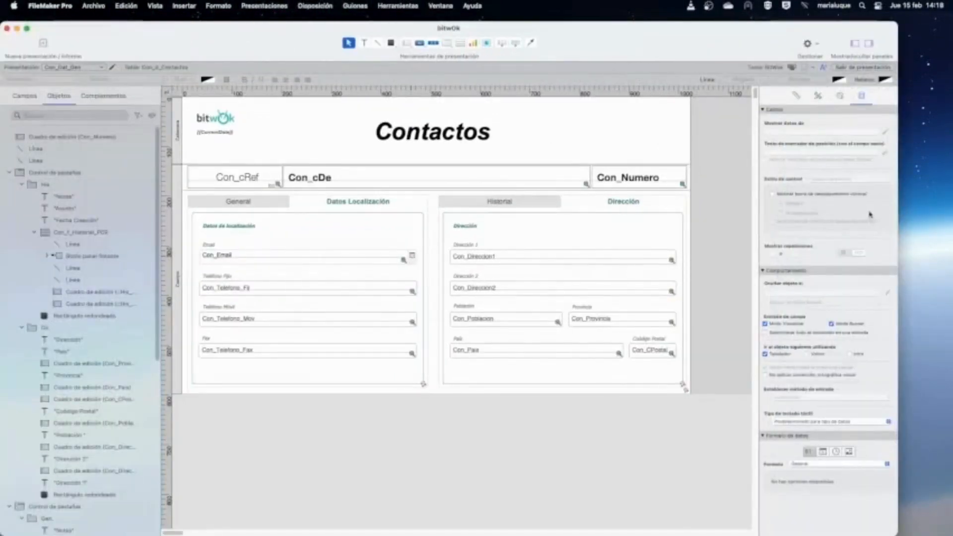
pyautogui.click(878, 181)
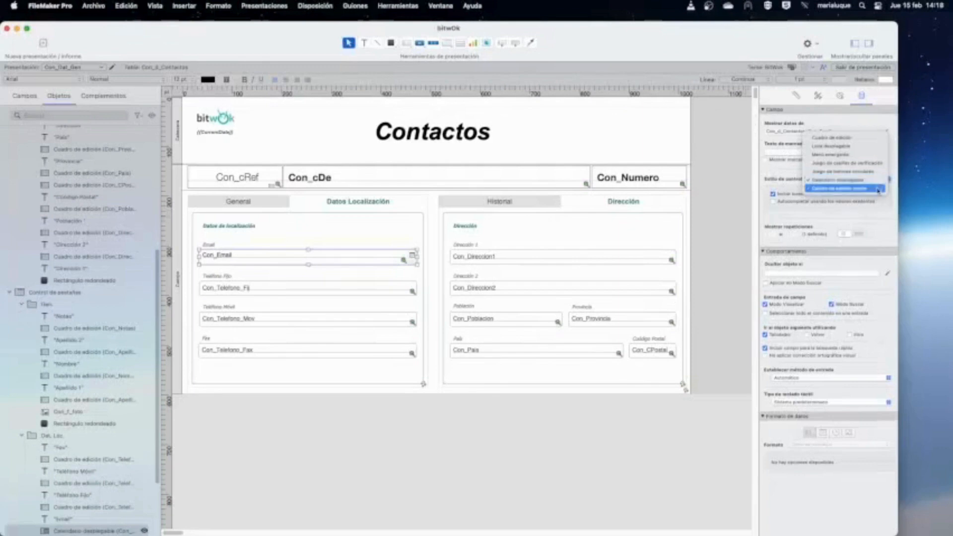
pyautogui.click(879, 189)
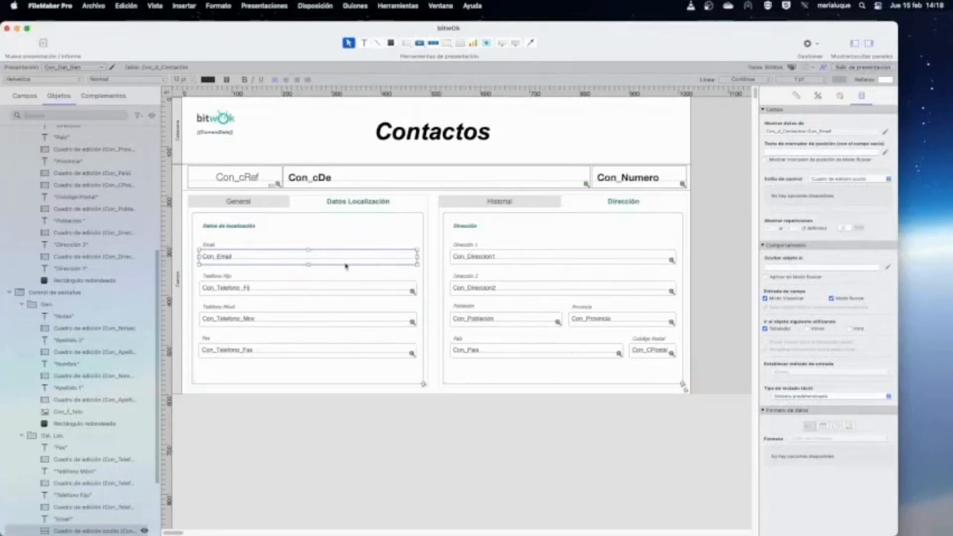
pyautogui.click(846, 69)
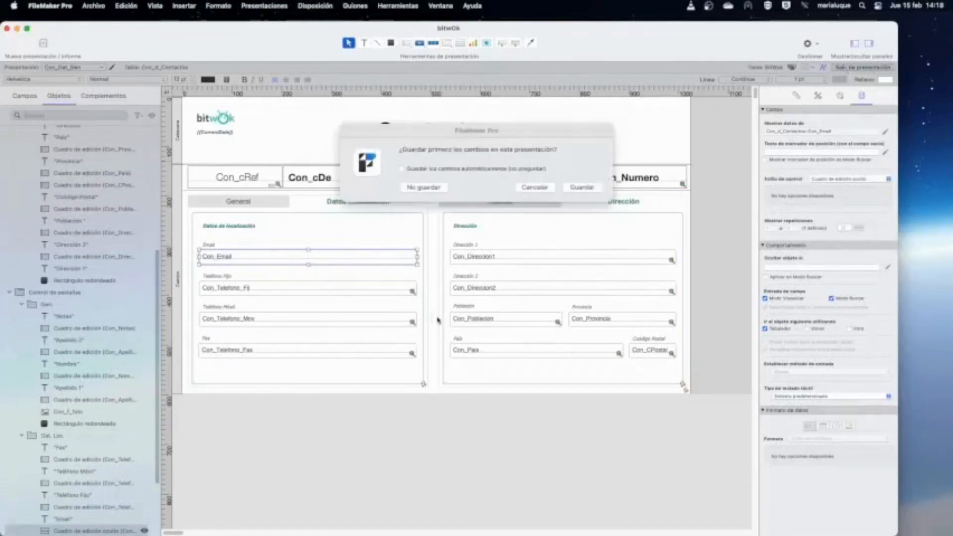
pyautogui.click(591, 186)
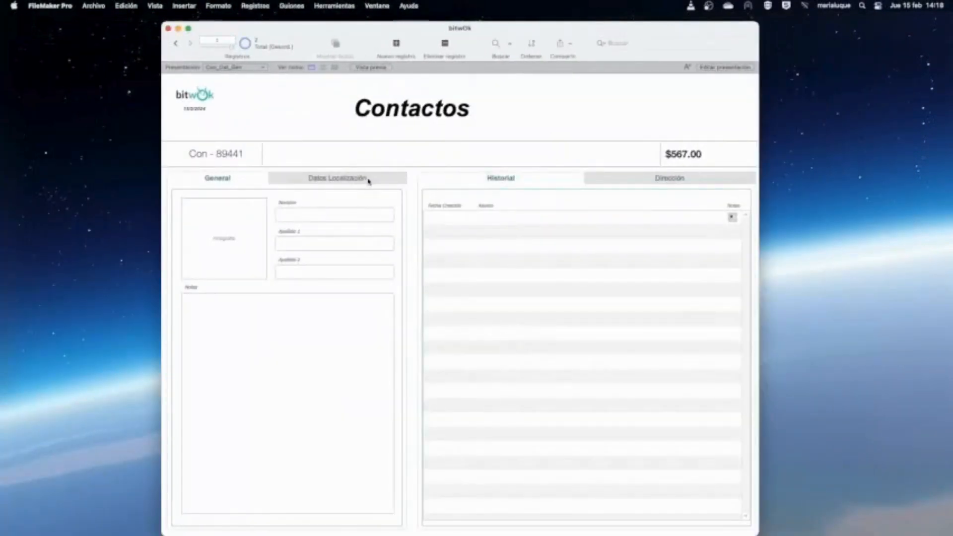
# Enter sample text in the Email field on the Datos Localización tab in Browse mode and commit the entry
pyautogui.click(368, 180)
pyautogui.click(276, 233)
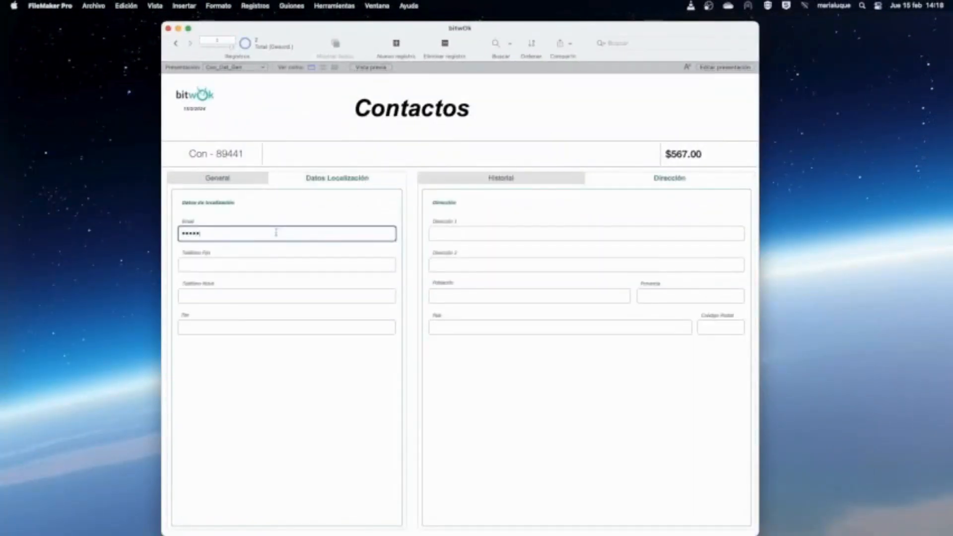
pyautogui.click(328, 404)
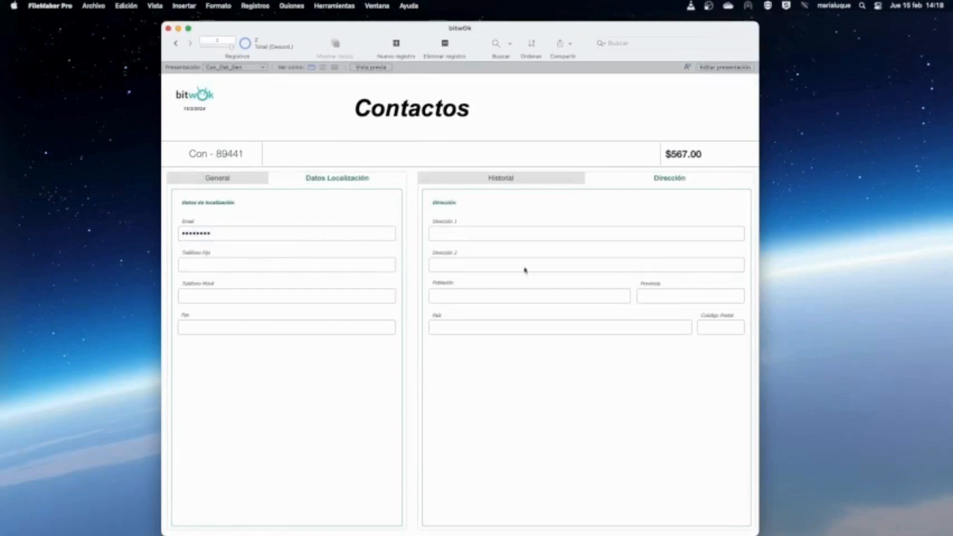